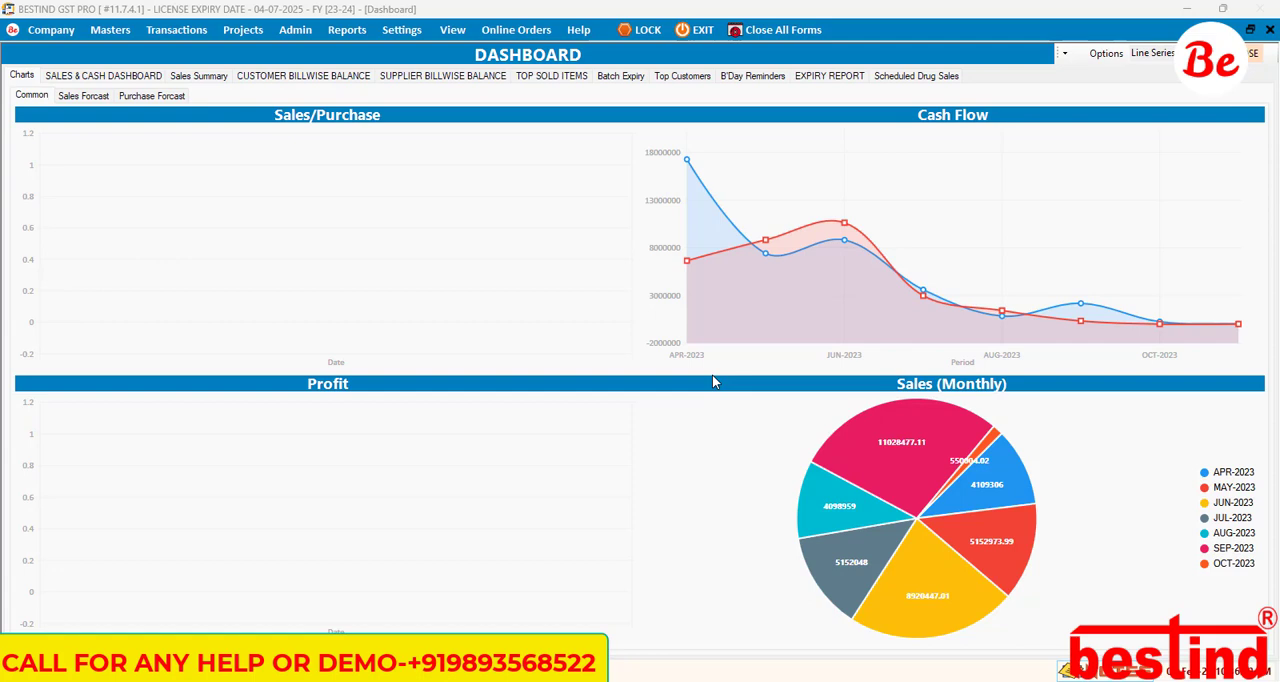
Step: Open the stock items list and view the details of the item 1 1/2 Twinkling Star (New) Sonny, without altering it
click(686, 349)
key(ctrl+i)
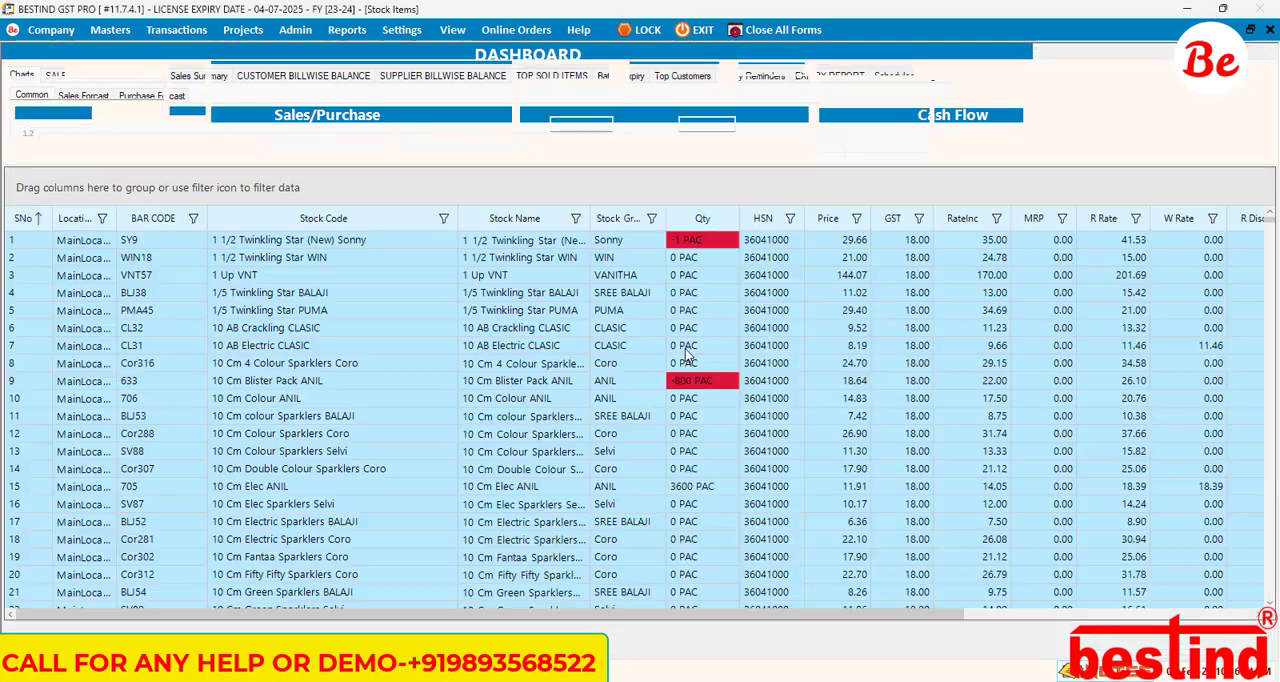
click(382, 244)
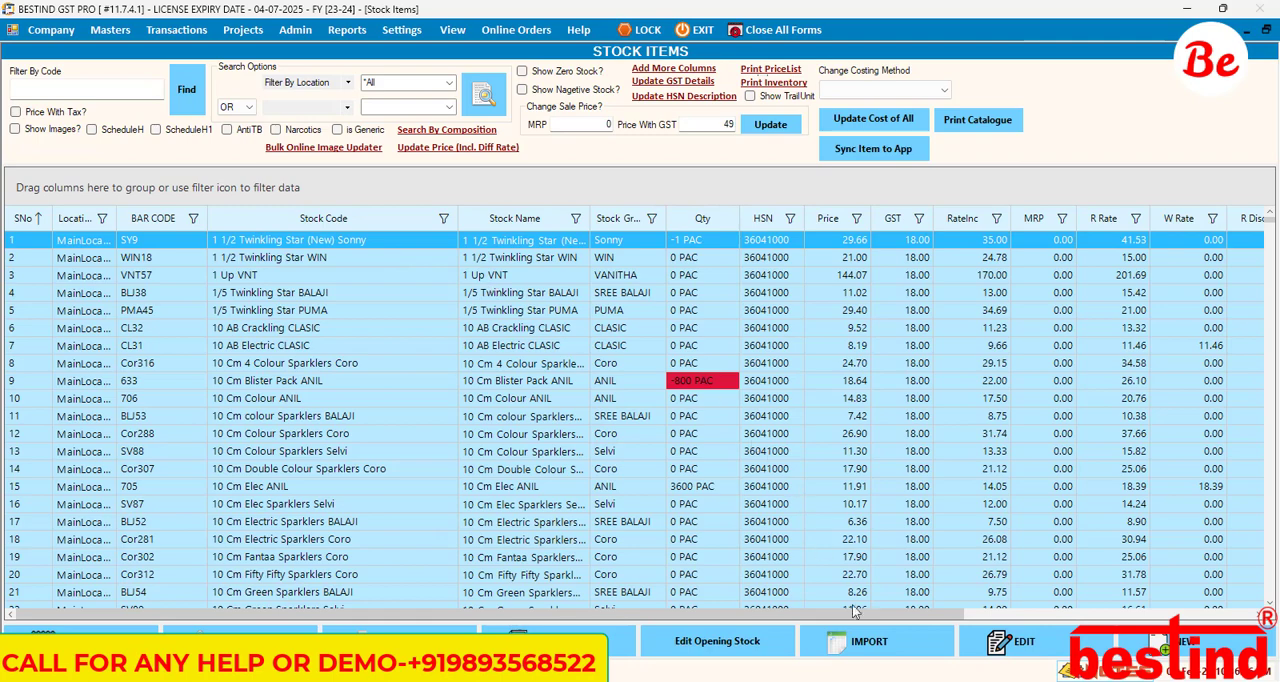
click(1015, 641)
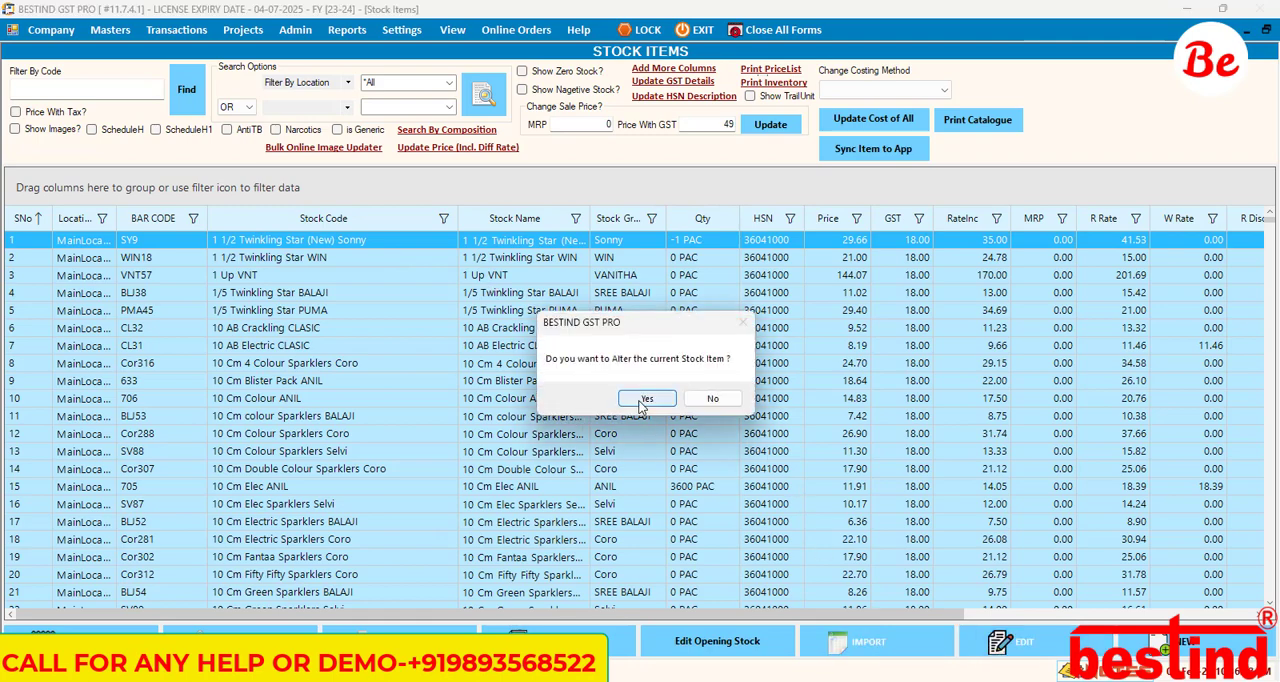
click(647, 398)
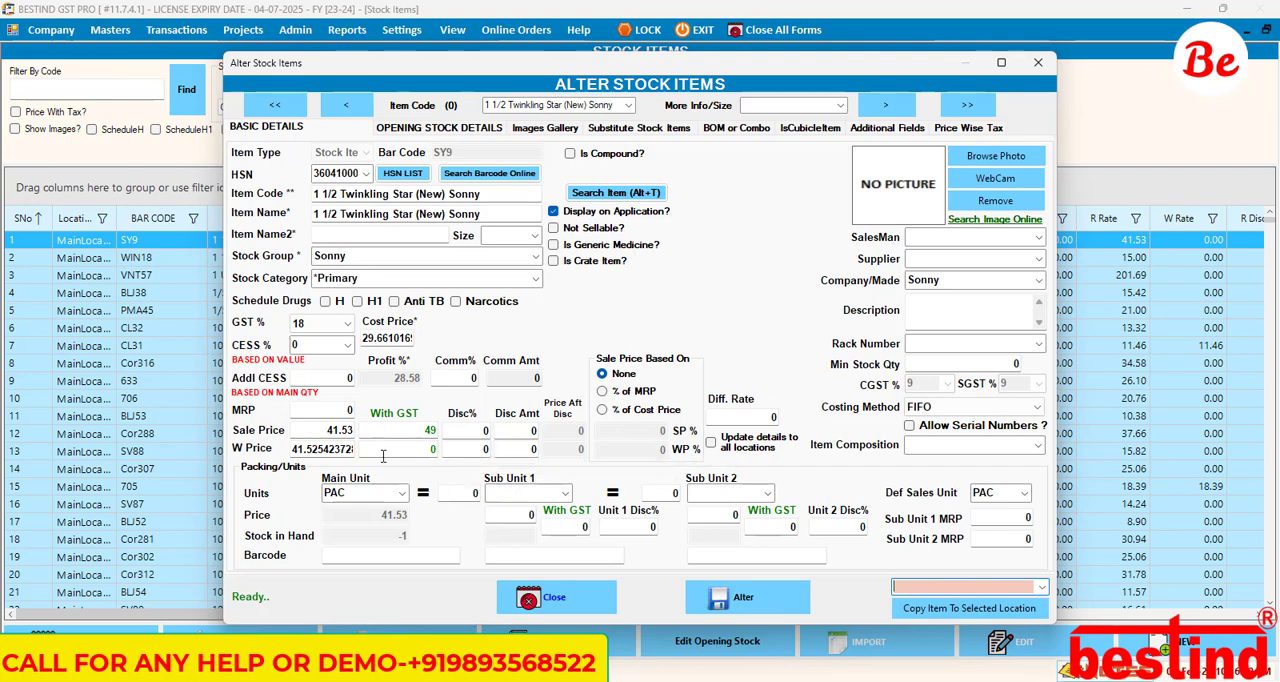
click(545, 596)
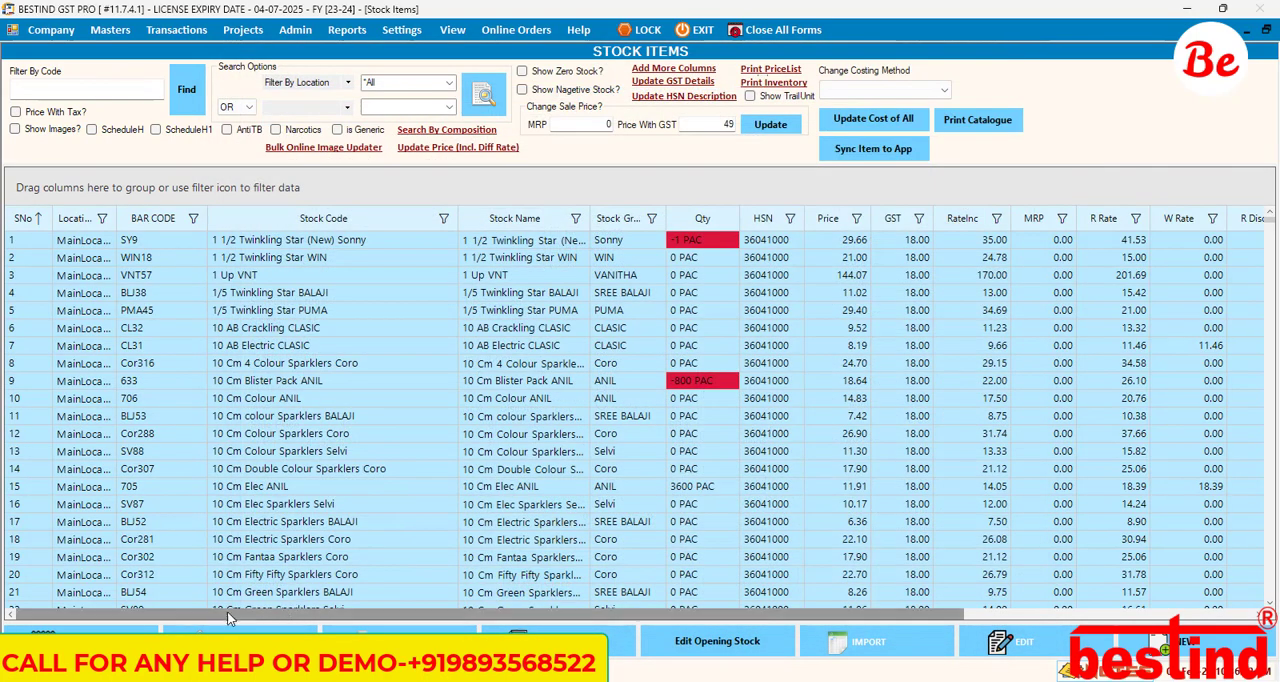
Step: Close the stock items list and open a new point-of-sale bill for the Cash customer
click(130, 642)
key(ctrl+s)
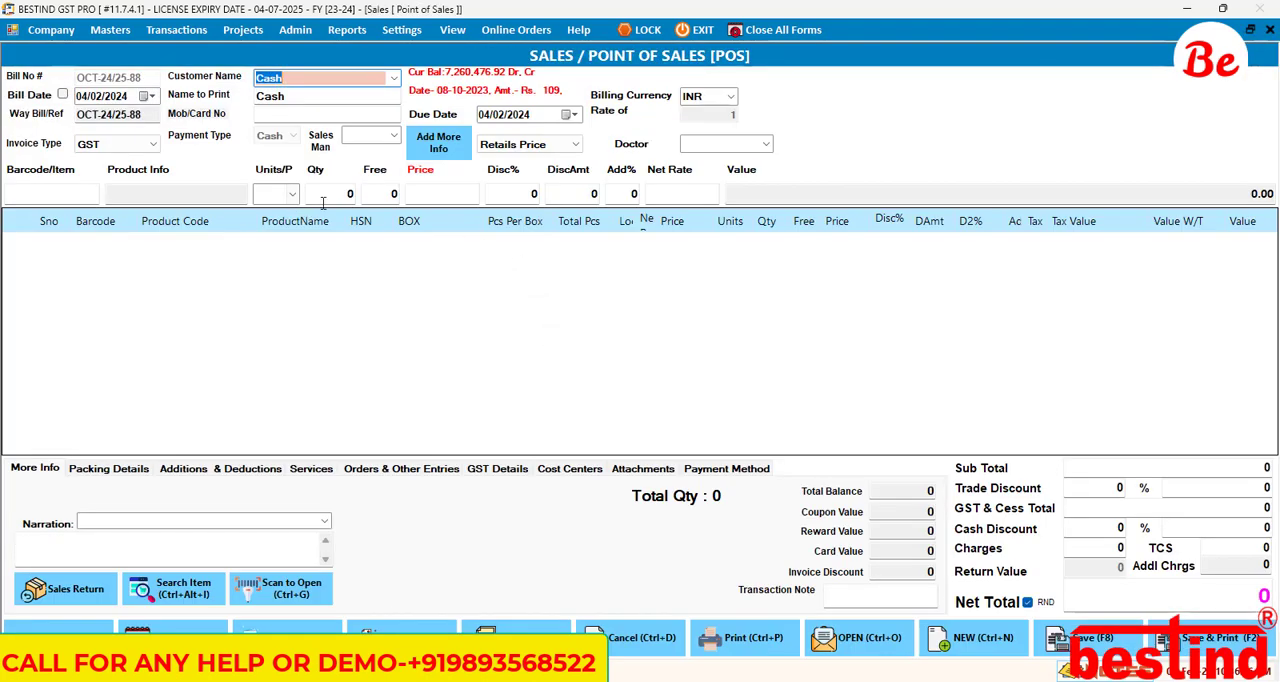
key(Return)
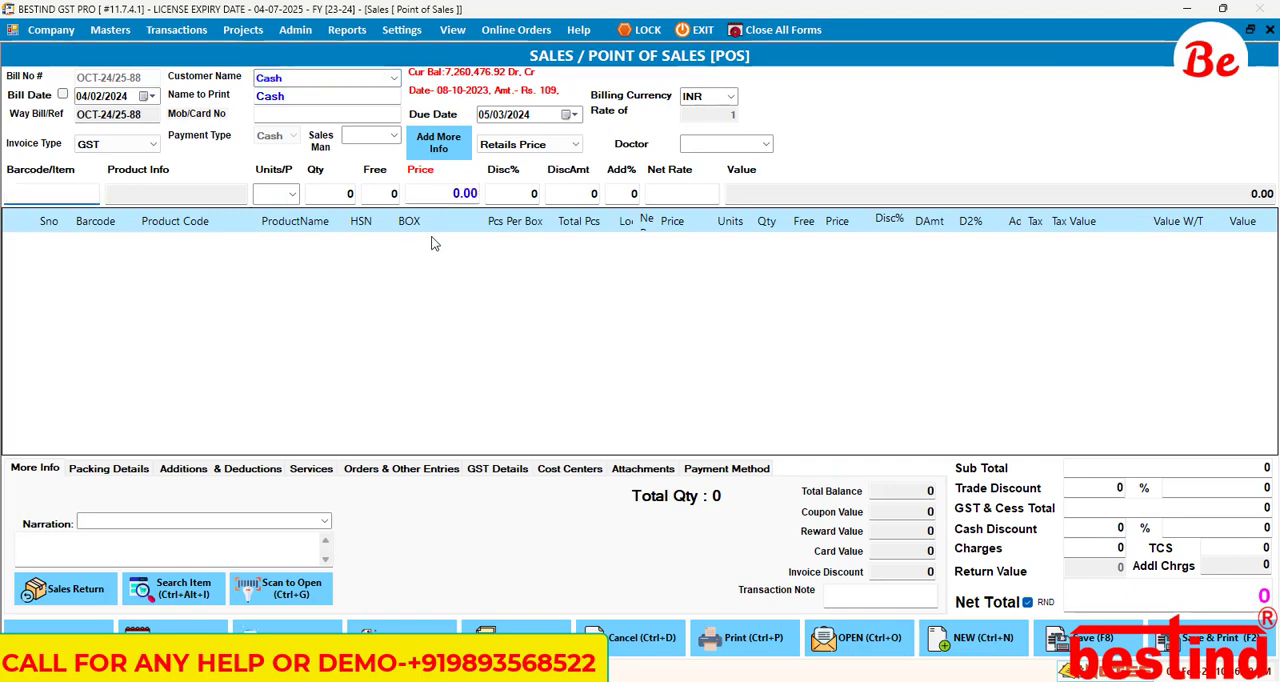
Step: Widen the narrow columns between Total Pcs and Price in the sales bill's item grid
click(519, 250)
key(ctrl)
key(ctrl)
click(657, 220)
drag(652, 220, 700, 222)
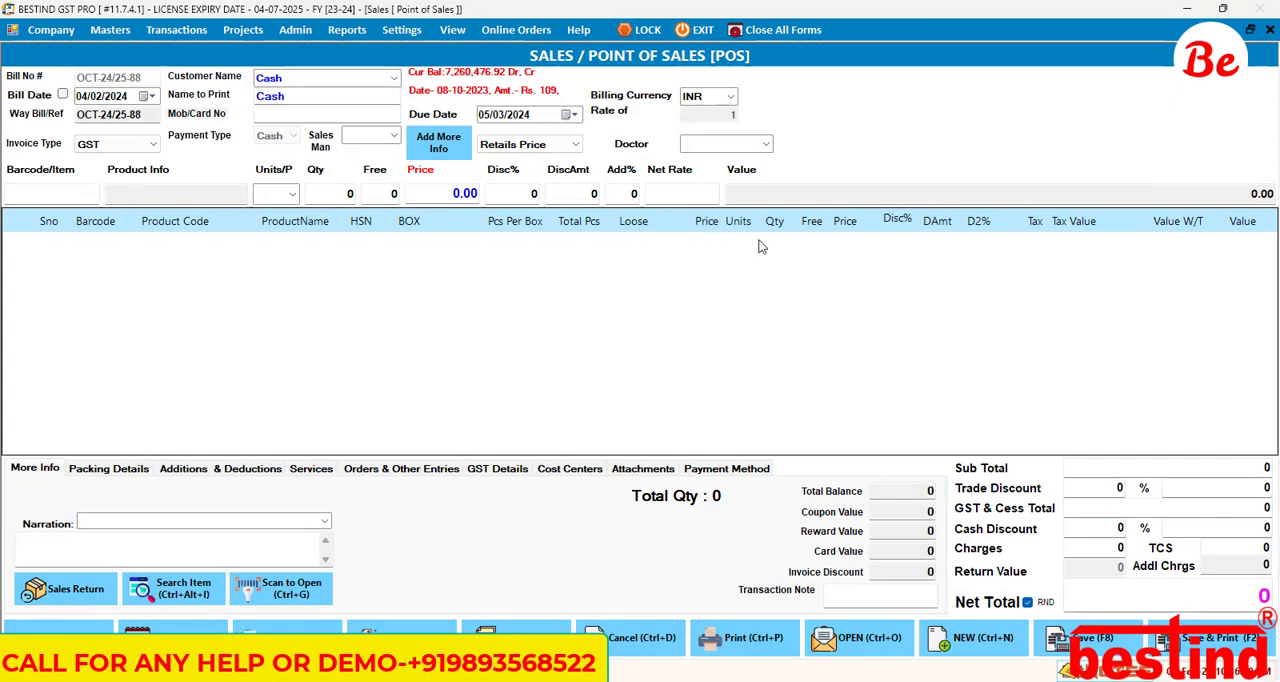
Step: Open the Product Additional Fields settings
click(399, 30)
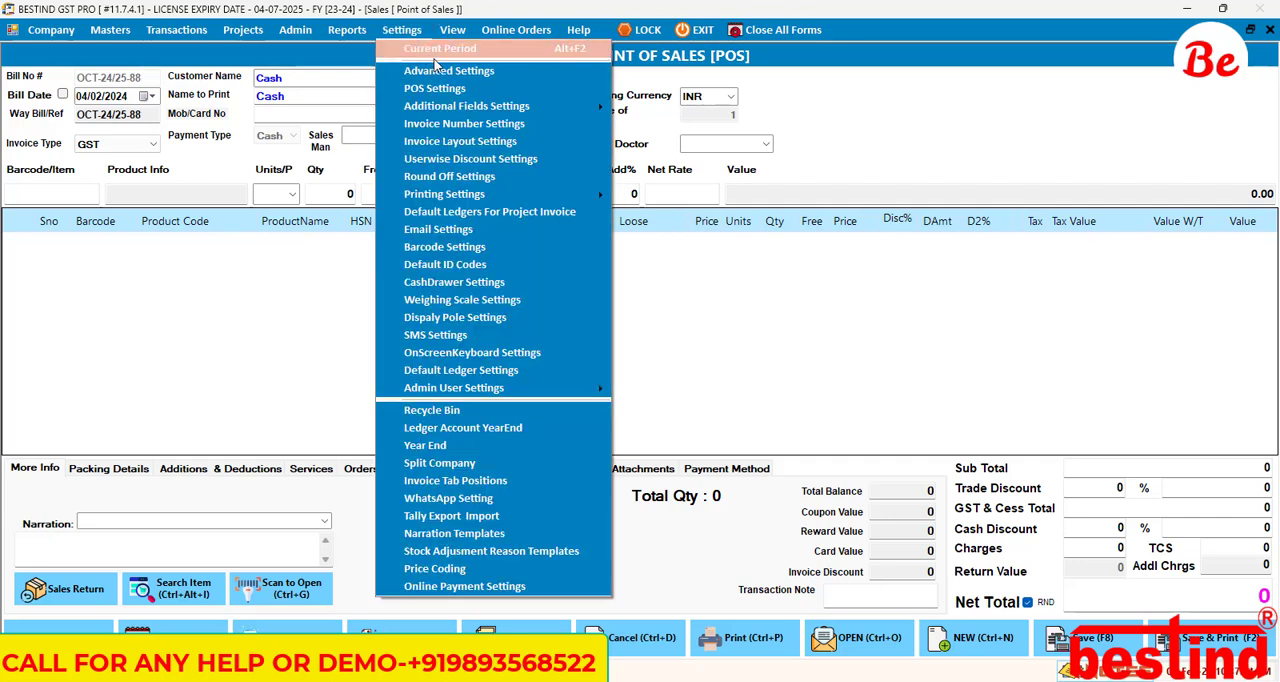
mouse_move(476, 107)
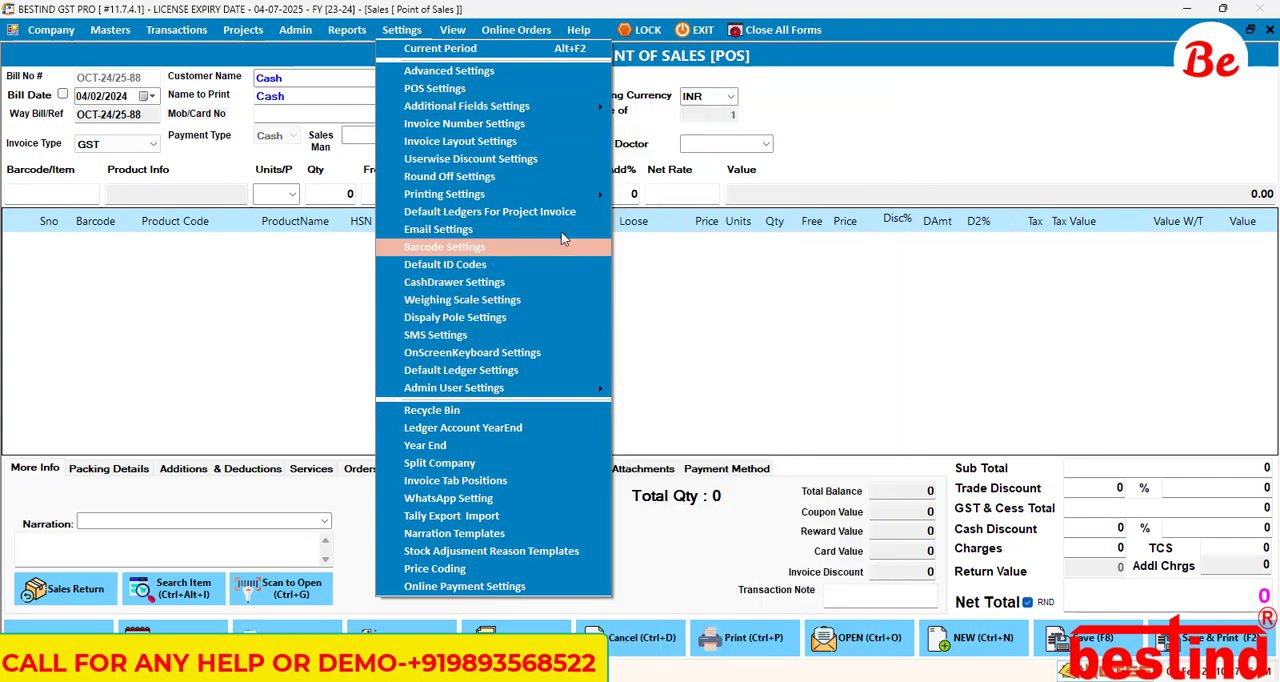
mouse_move(541, 105)
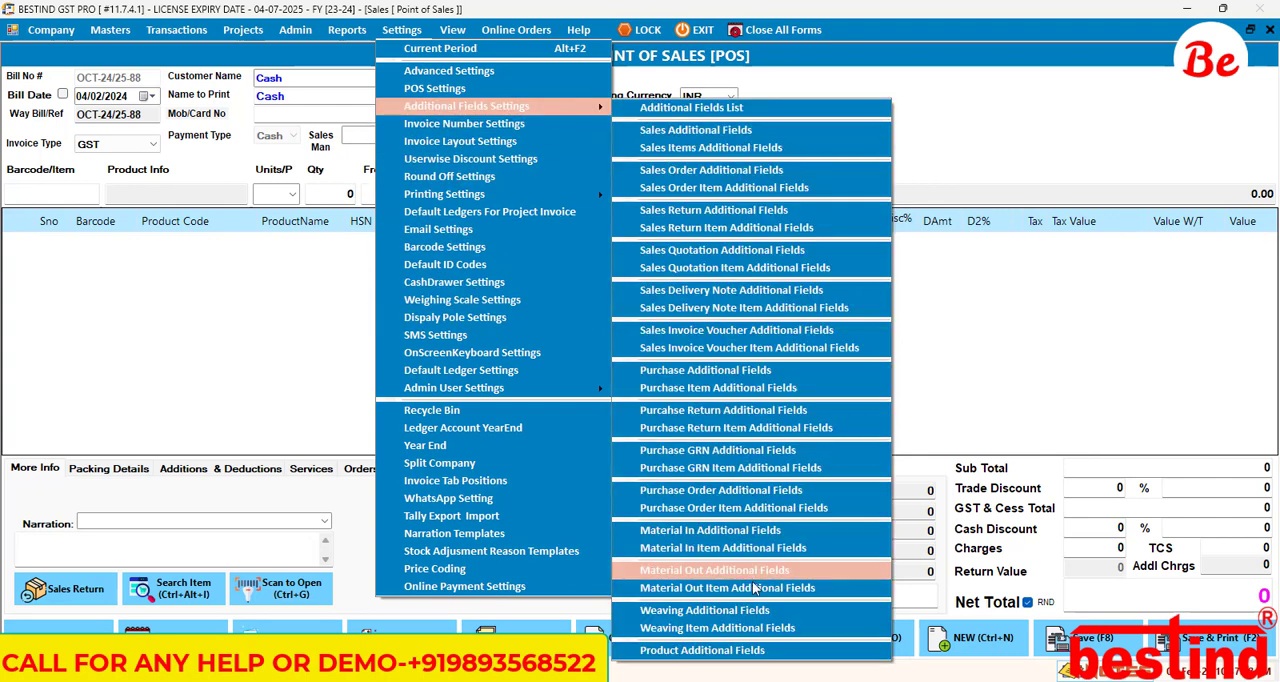
click(779, 652)
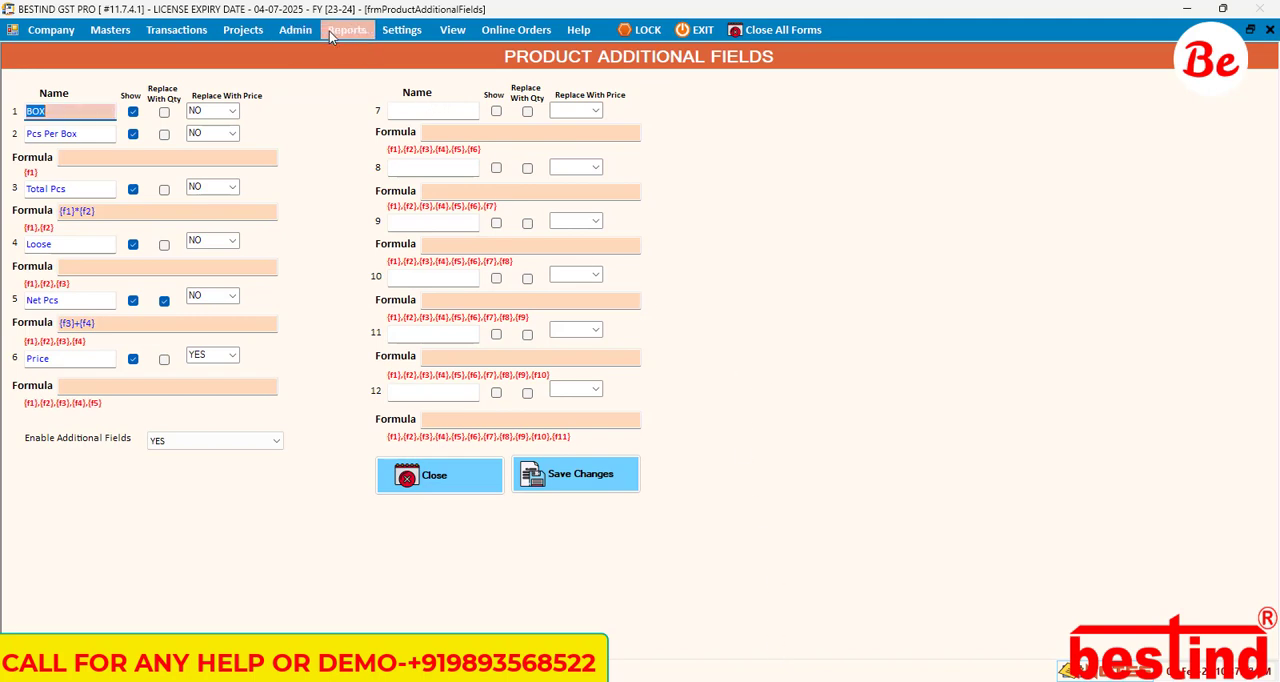
click(395, 31)
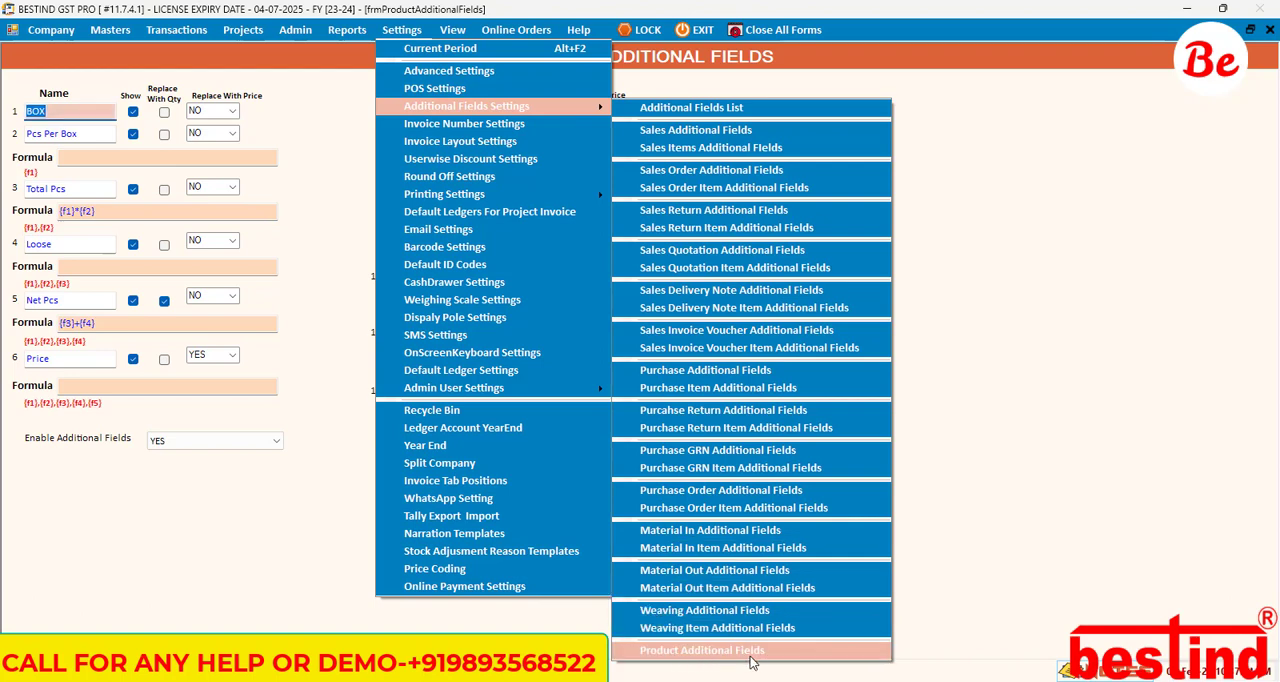
click(961, 548)
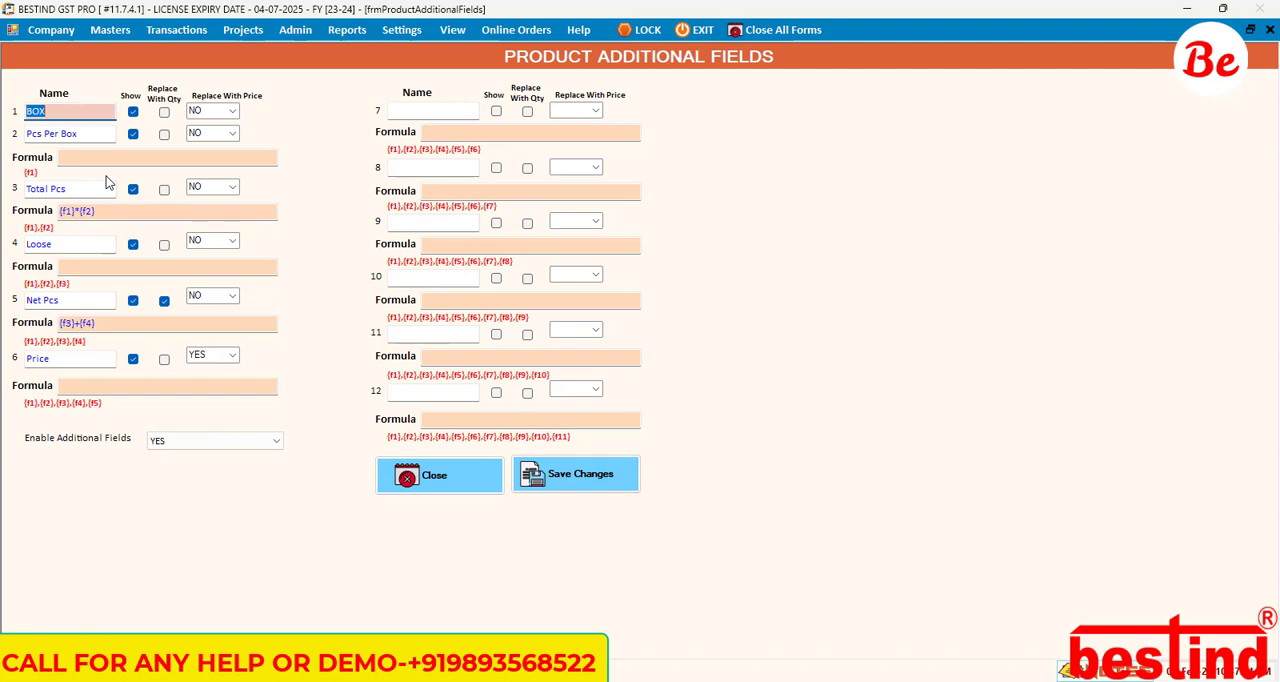
Step: Examine the names of the BOX, Pcs Per Box and Total Pcs fields and the formula line of Pcs Per Box
click(64, 110)
drag(94, 132, 26, 132)
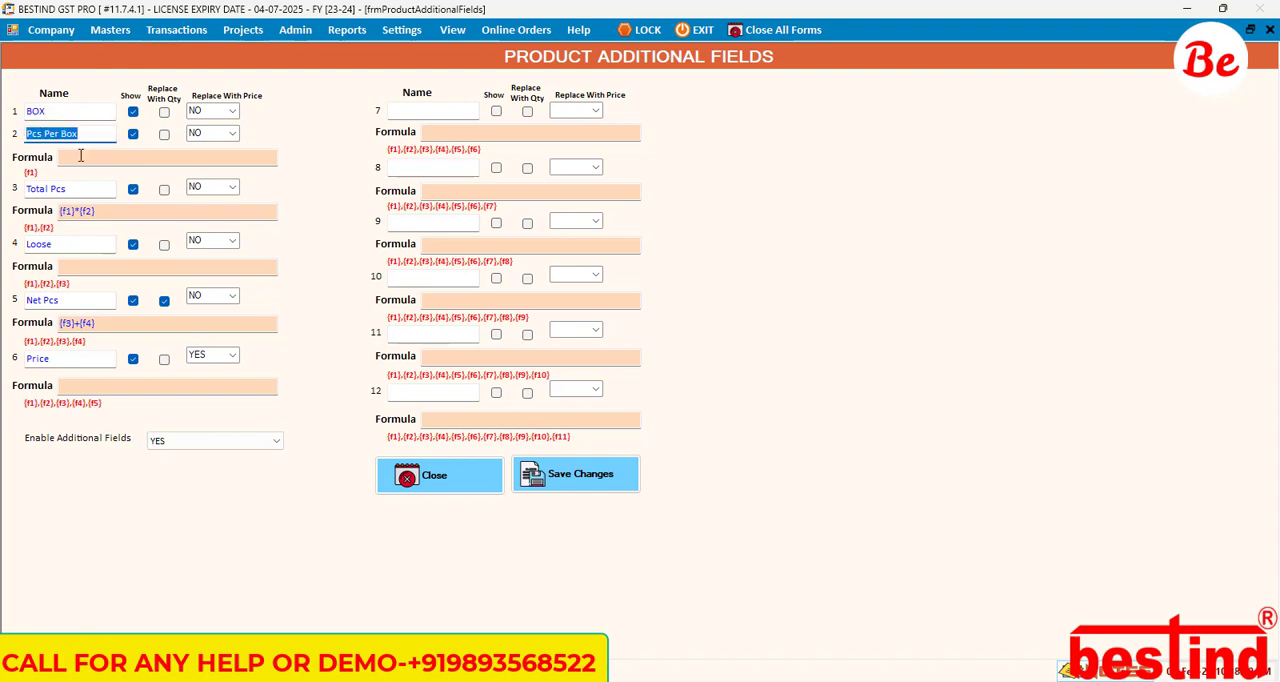
key(Tab)
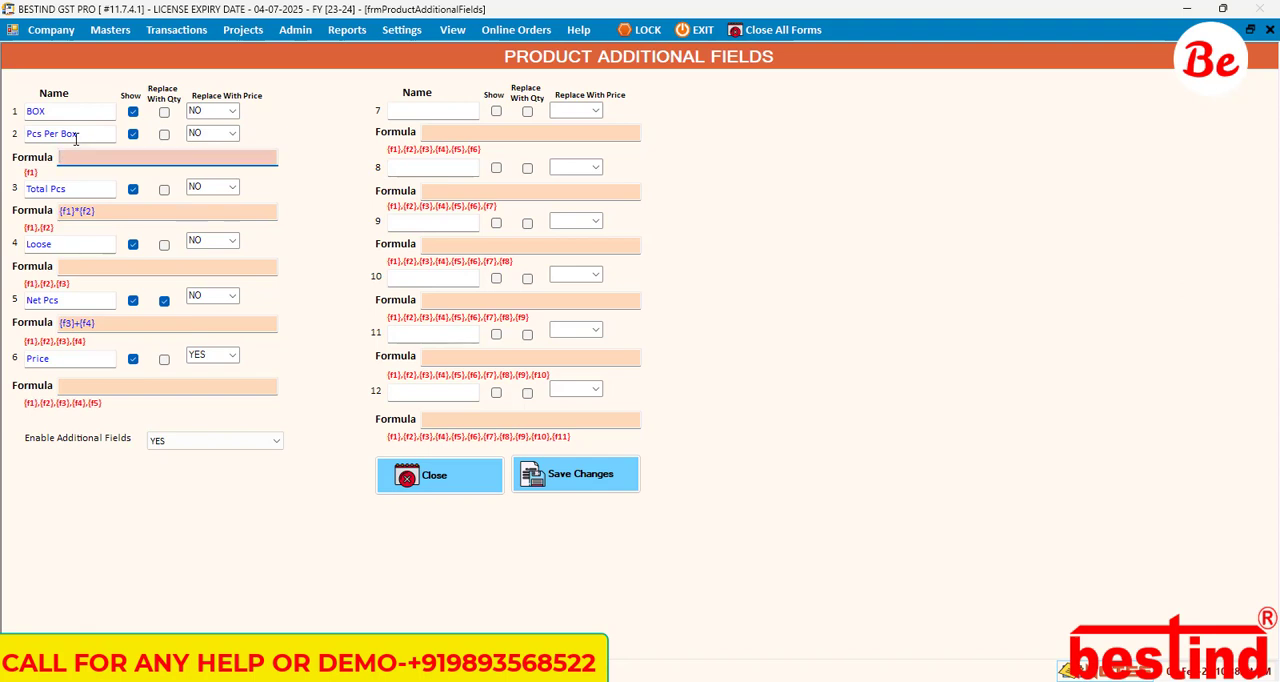
click(82, 150)
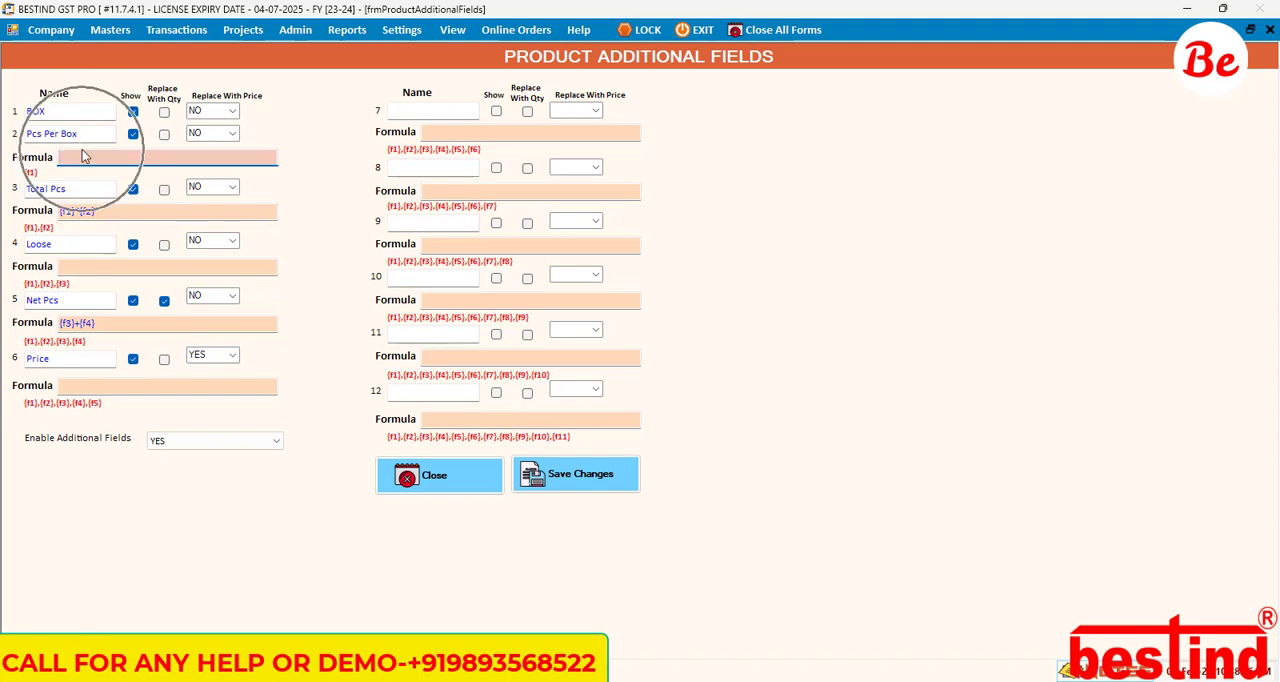
click(30, 111)
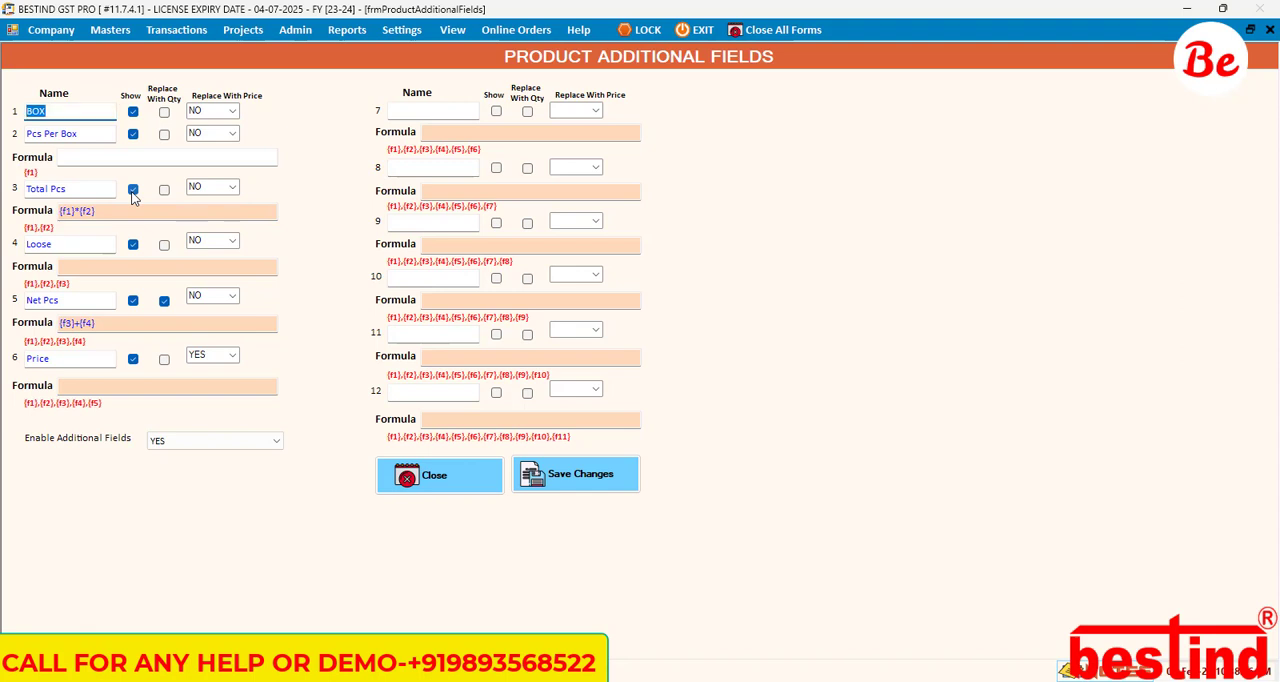
click(85, 151)
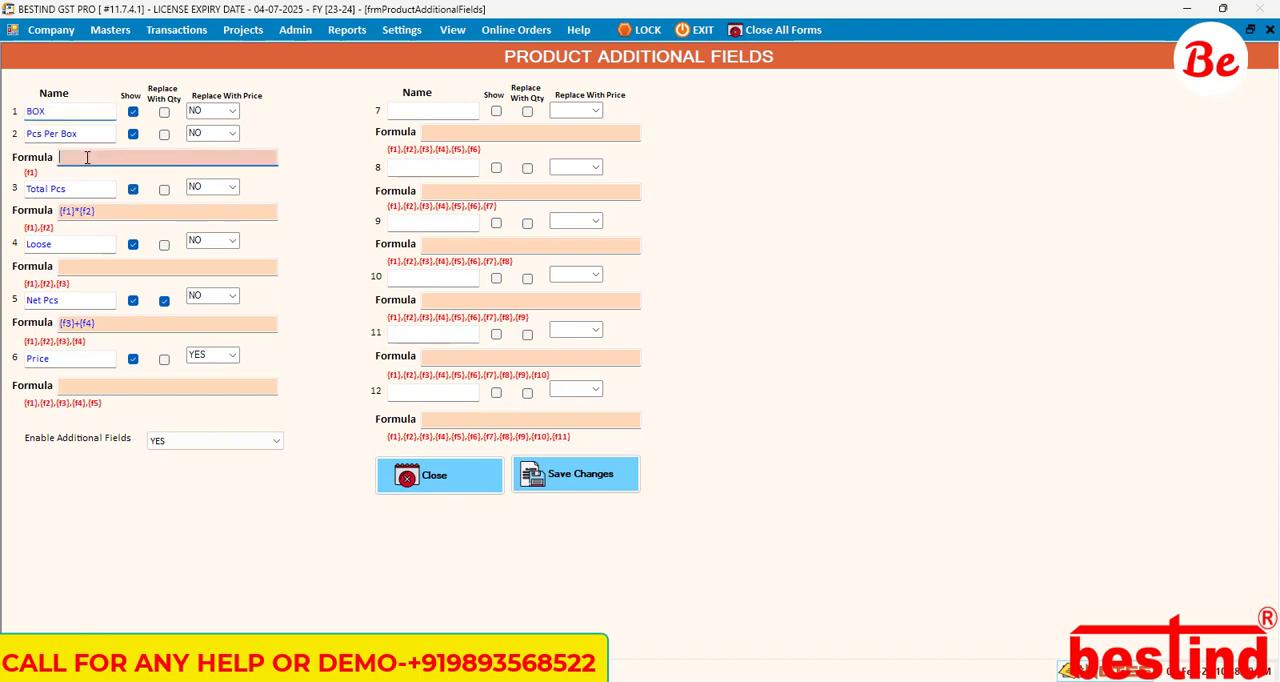
click(81, 191)
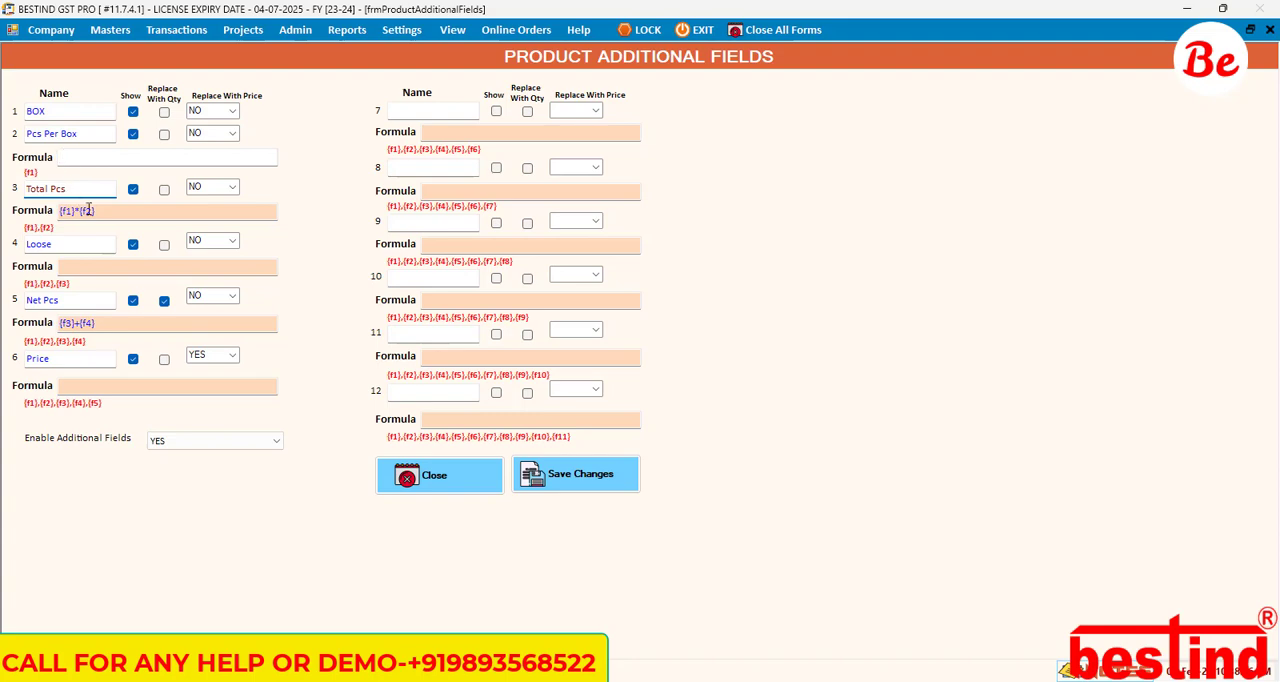
Step: Switch to Notepad, start a blank note and narrow its window to uncover the first column of product fields
key(super)
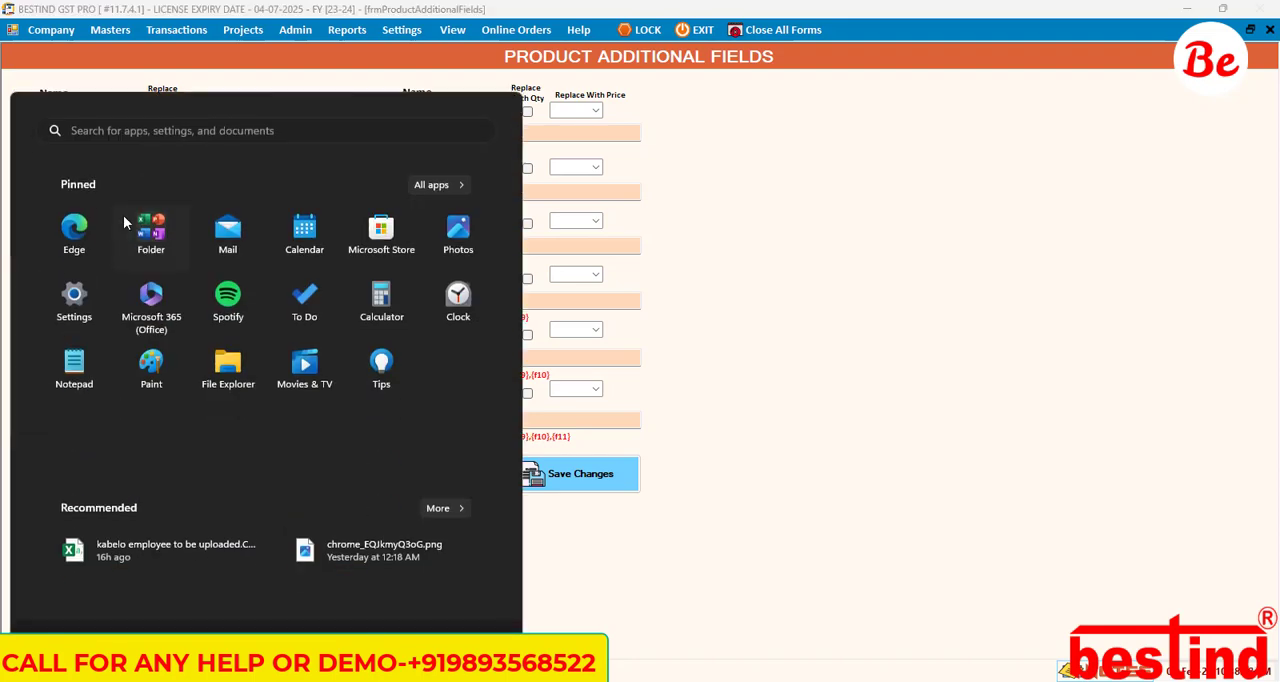
text(note)
key(Return)
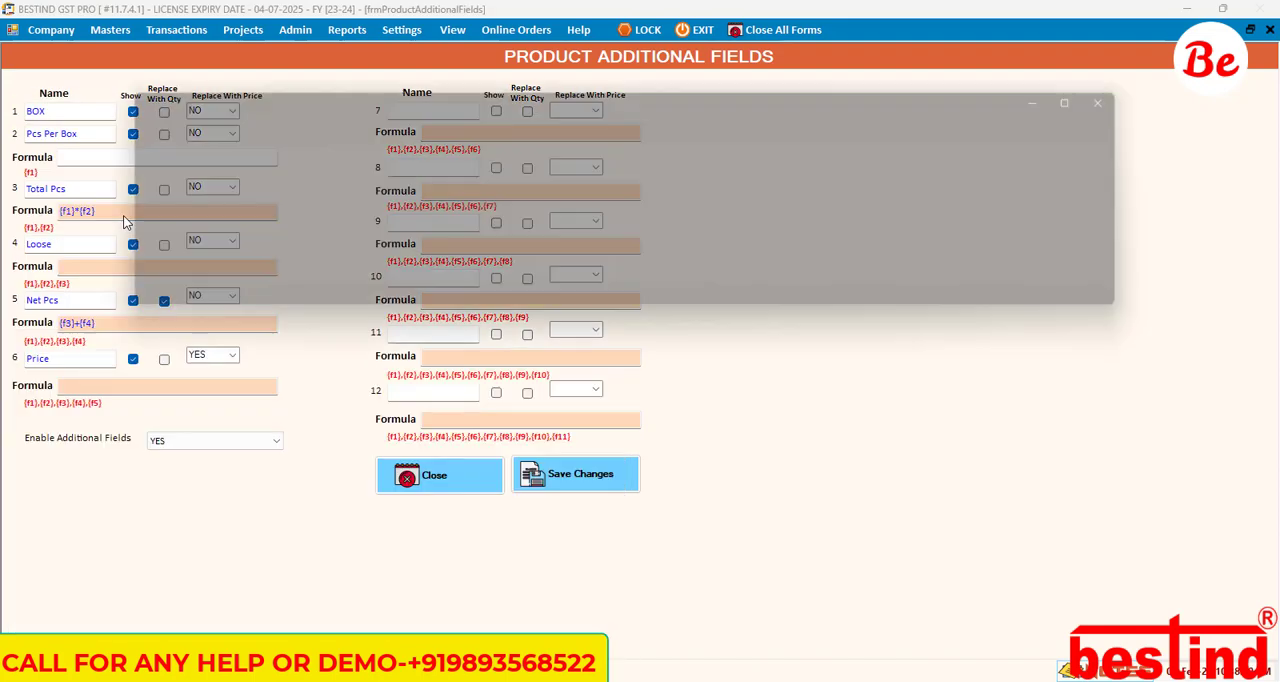
key(ctrl+n)
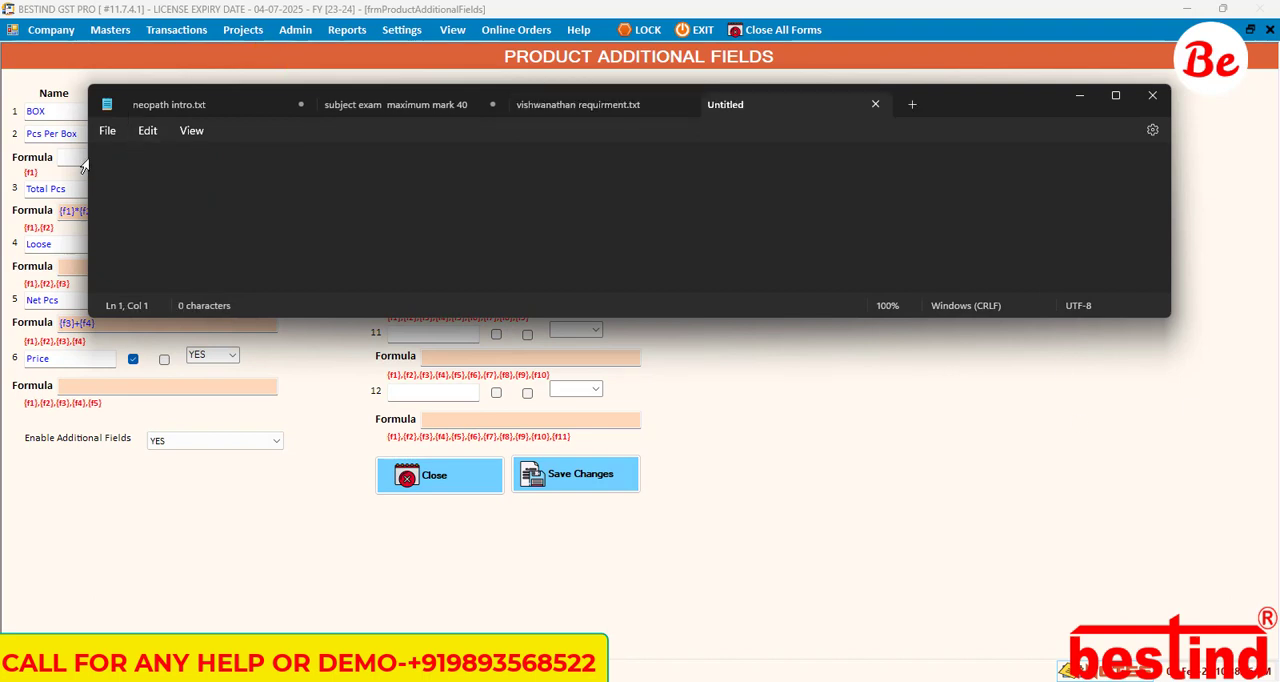
drag(89, 201, 508, 201)
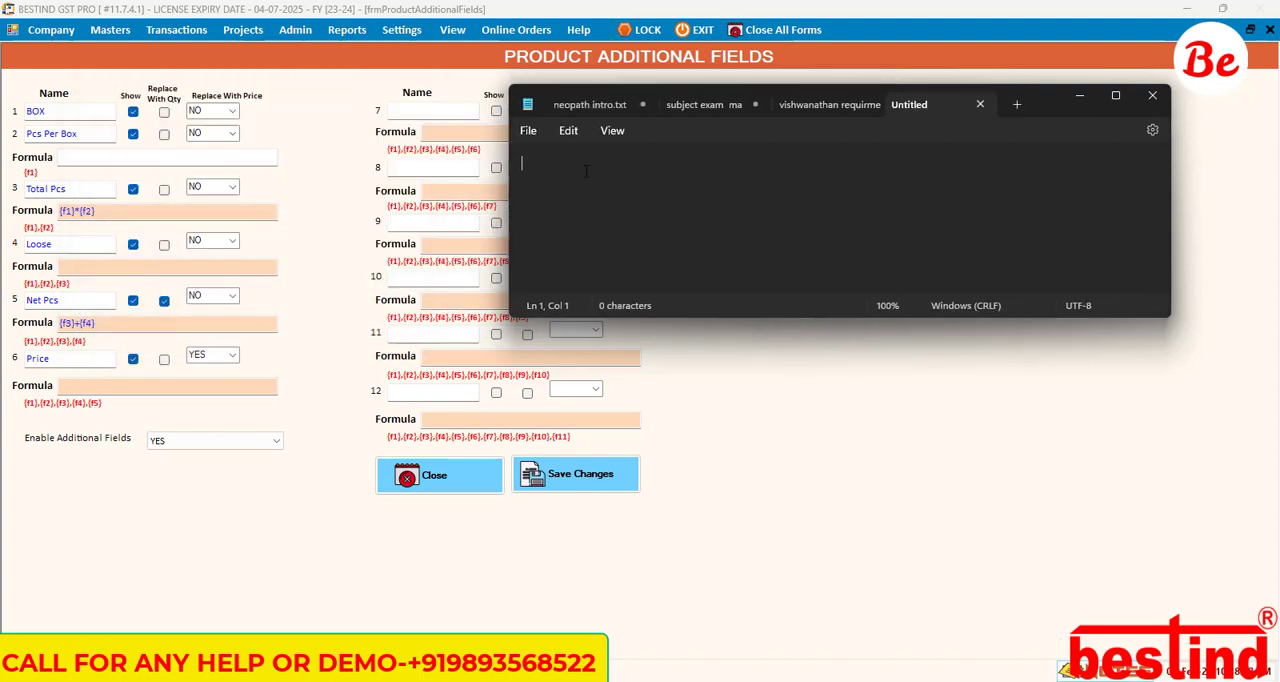
Step: Write the example calculation in the note: "2 box - 25 pcs" and, after a blank line, "total pcs - 2*25"
text(2 box - 25 pcs)
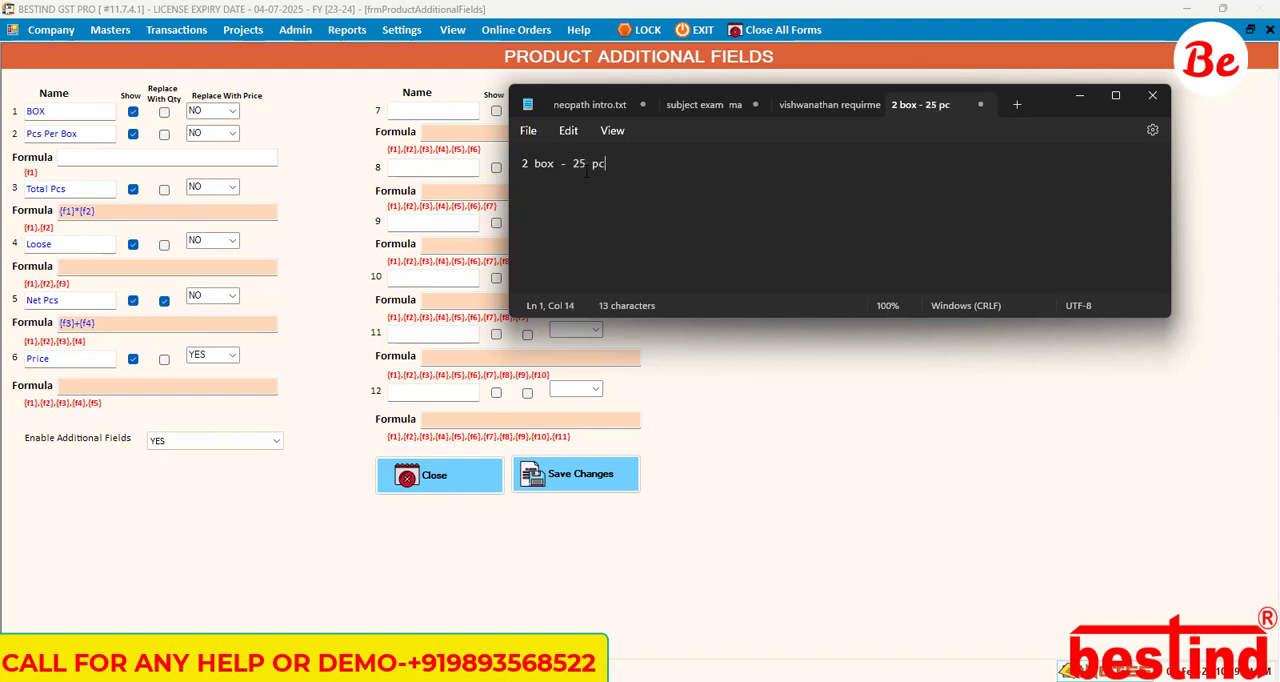
key(Return)
key(Return)
text(total pcs - 2*)
text(25)
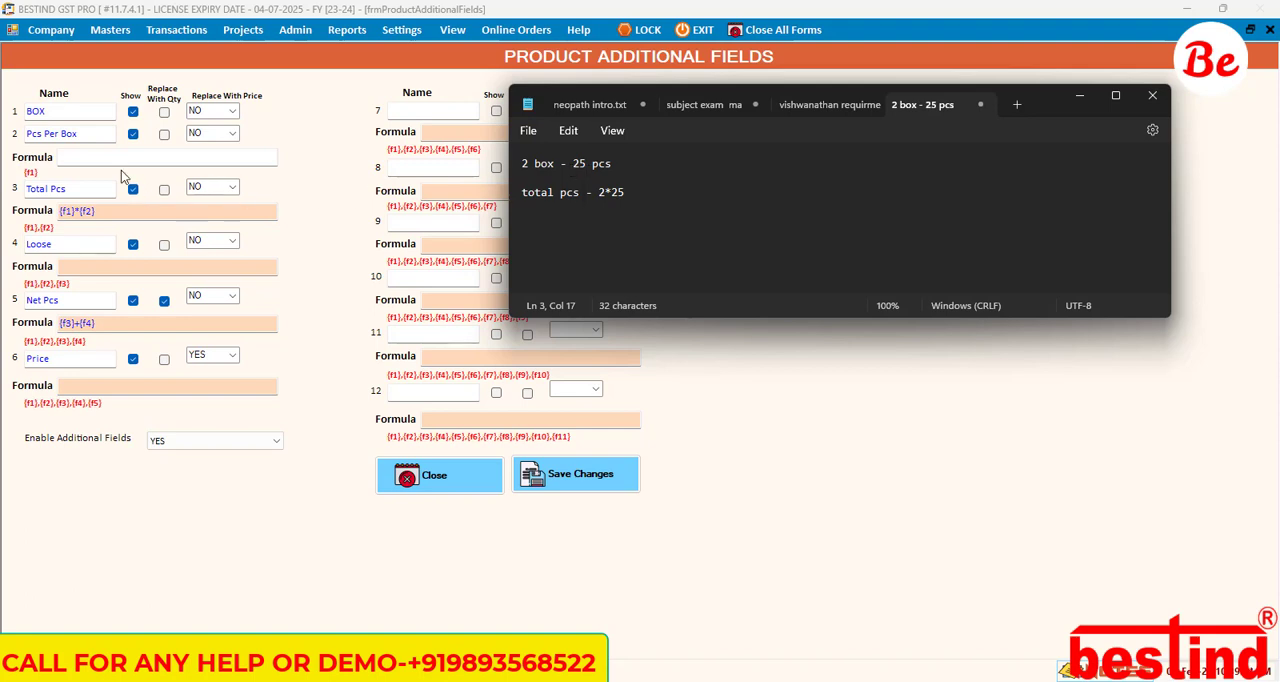
Step: Return to the Product Additional Fields form and examine the Total Pcs formula alongside the formula lines of Pcs Per Box and Loose and the Net Pcs field
click(100, 215)
drag(100, 215, 59, 213)
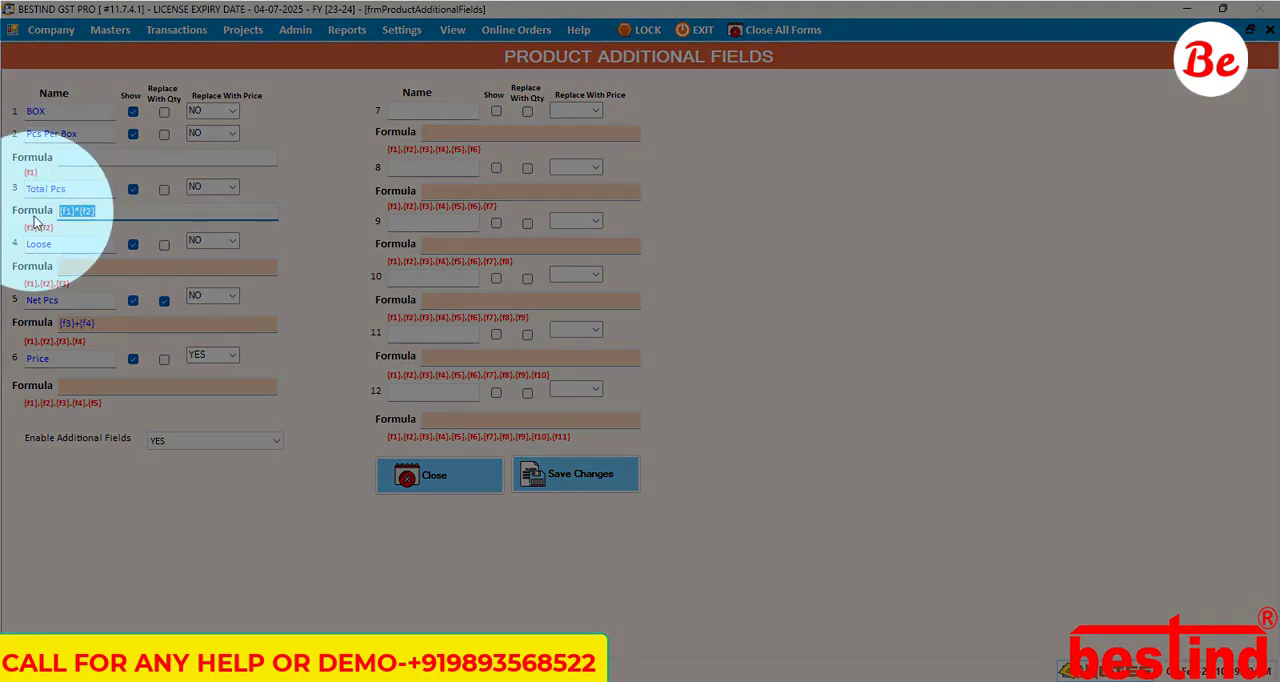
click(74, 214)
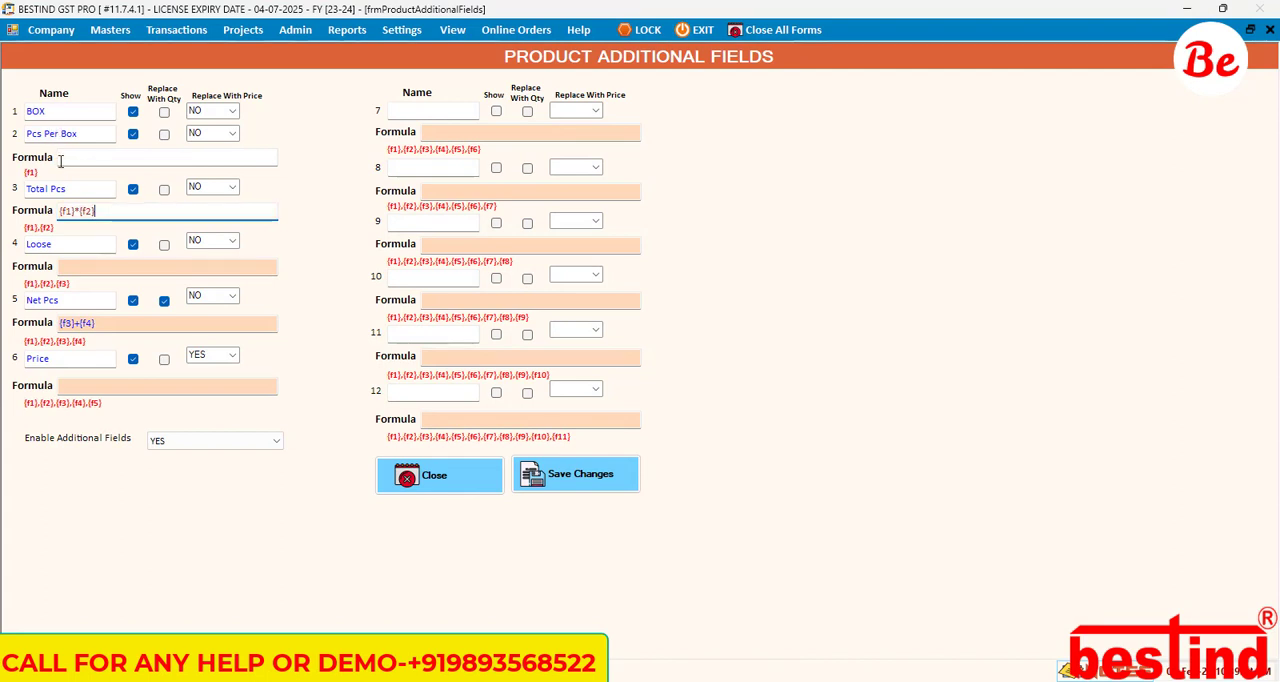
click(71, 188)
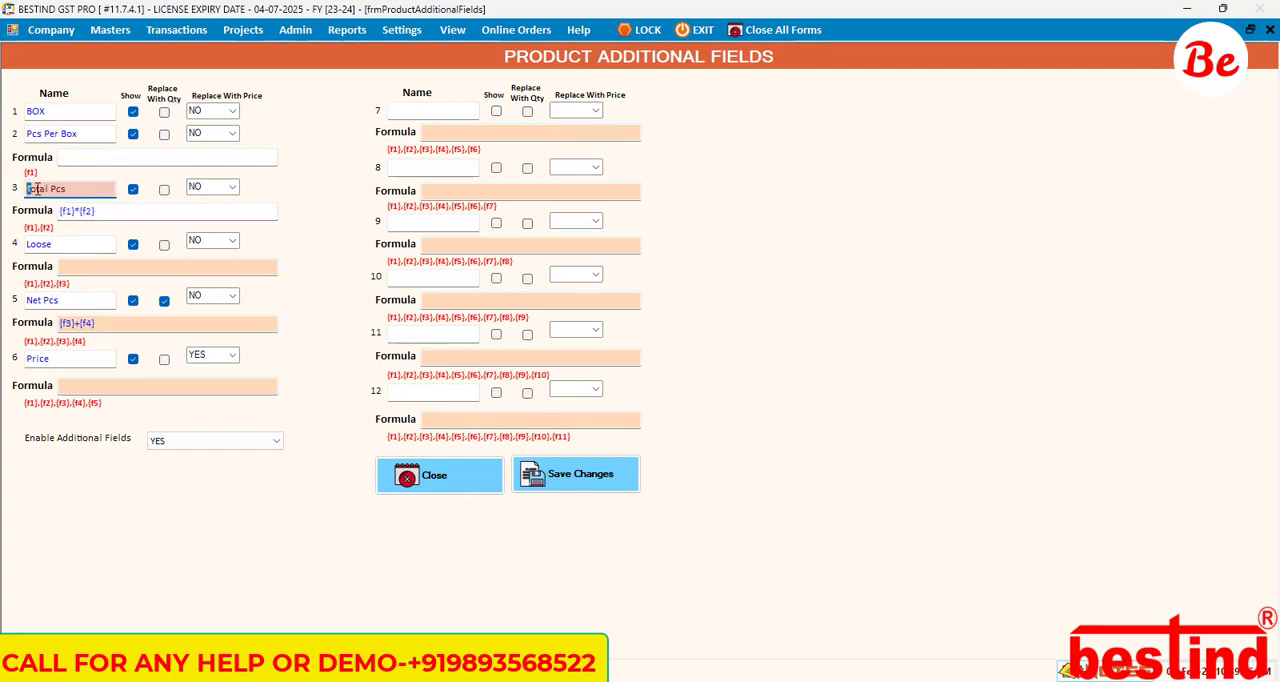
click(99, 211)
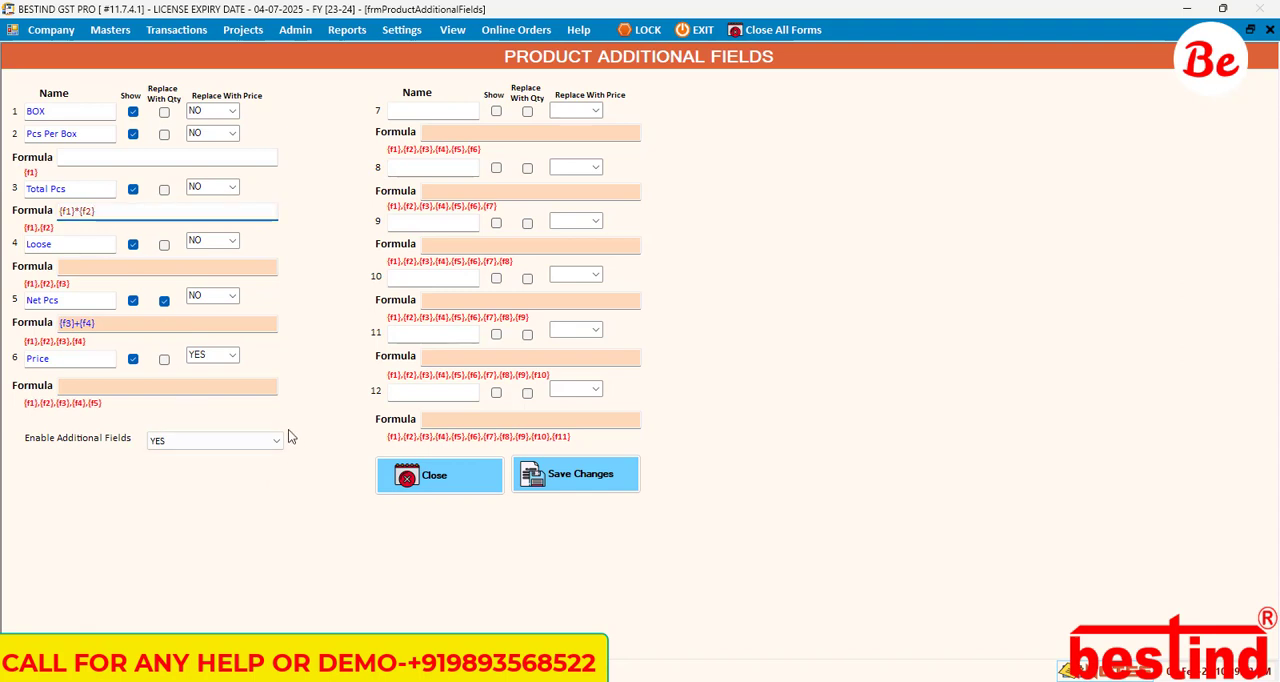
click(112, 265)
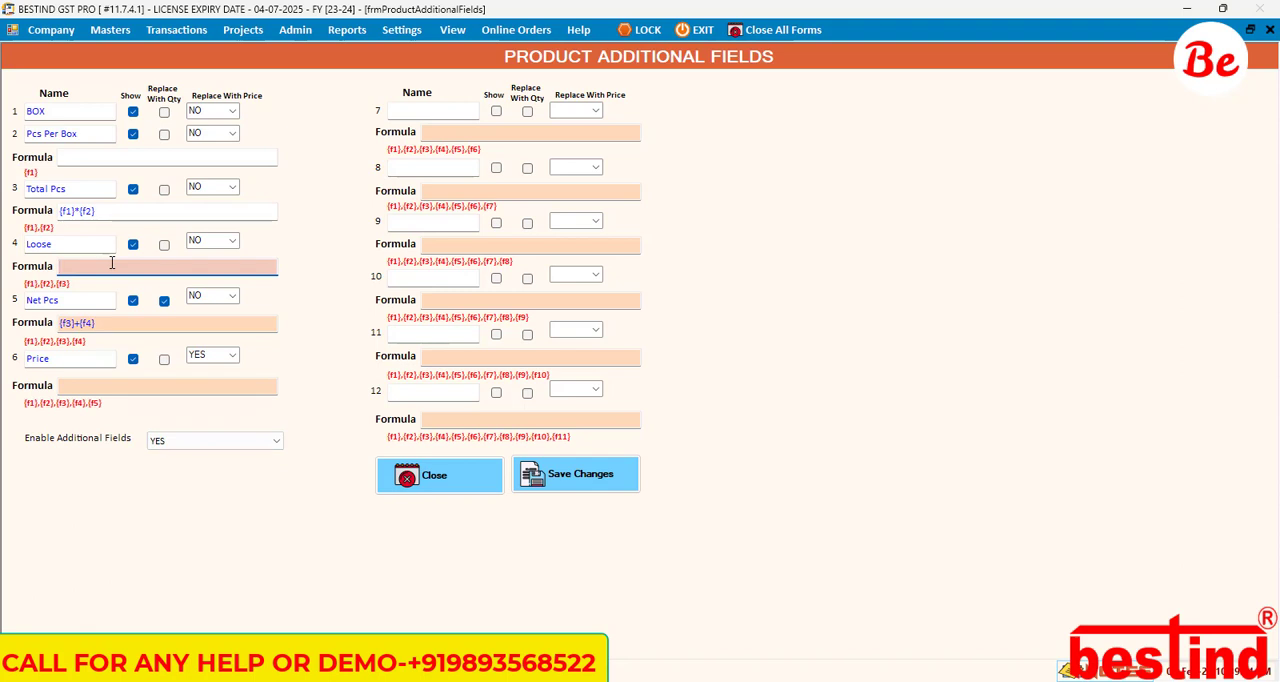
click(93, 156)
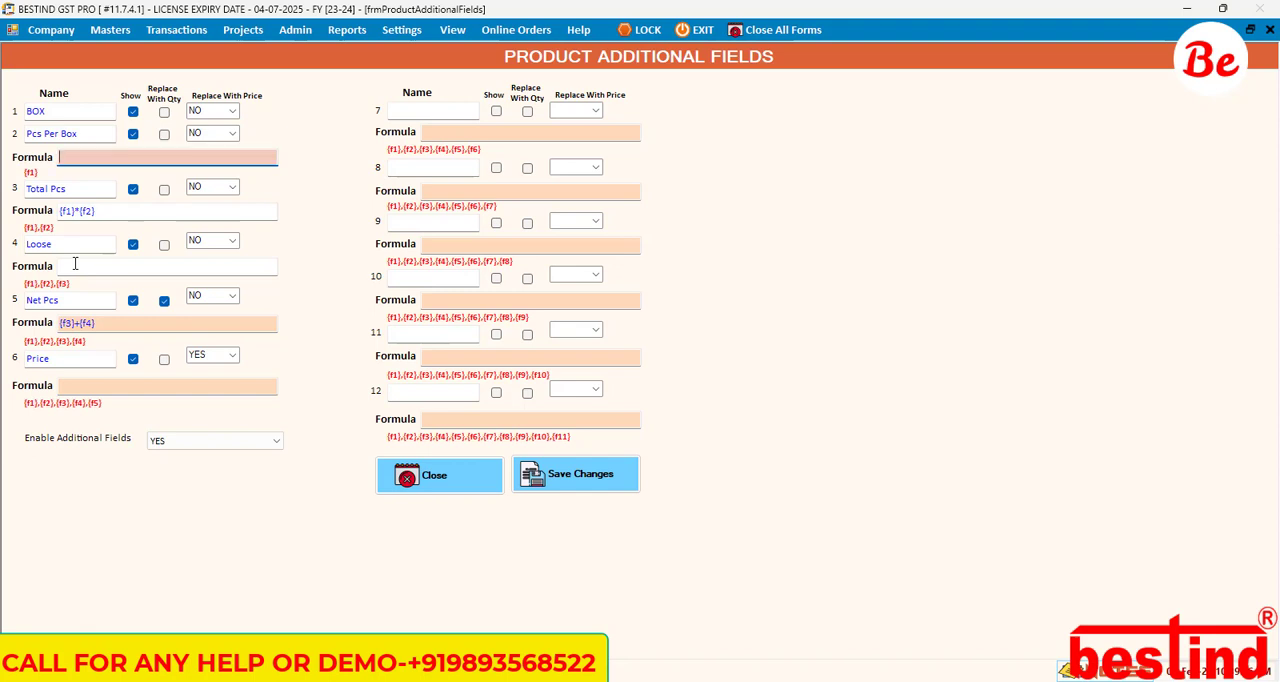
drag(104, 212, 57, 208)
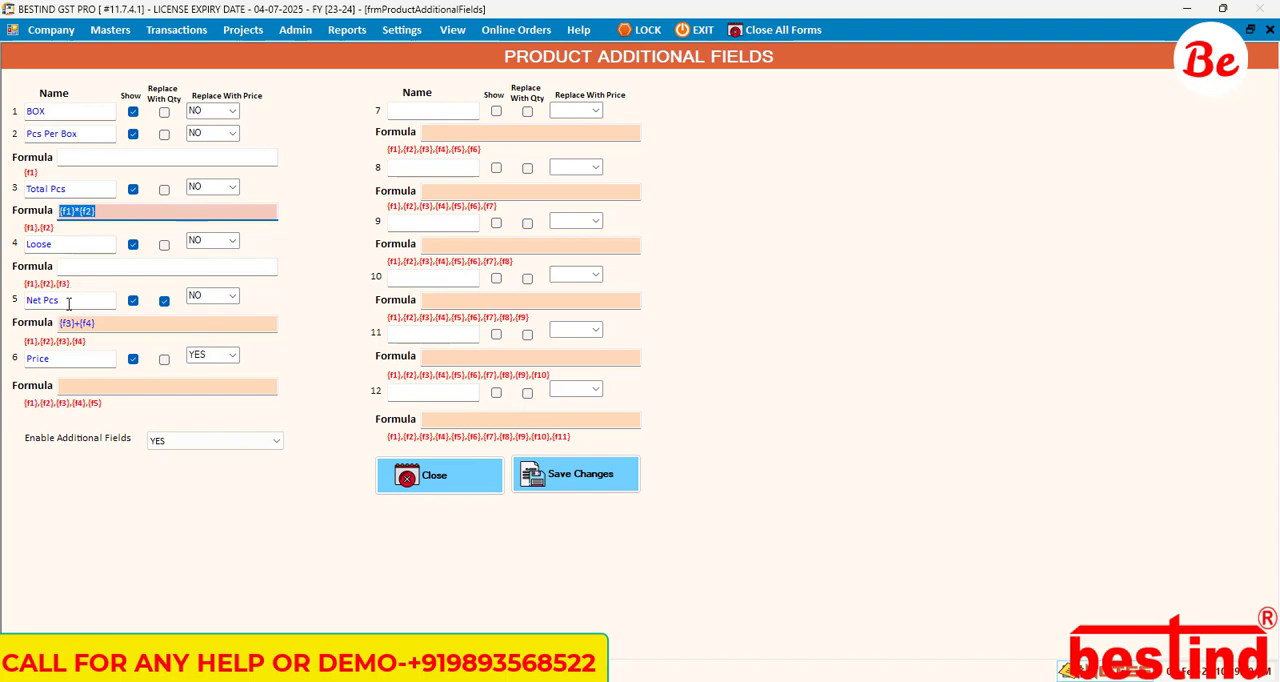
drag(62, 300, 20, 290)
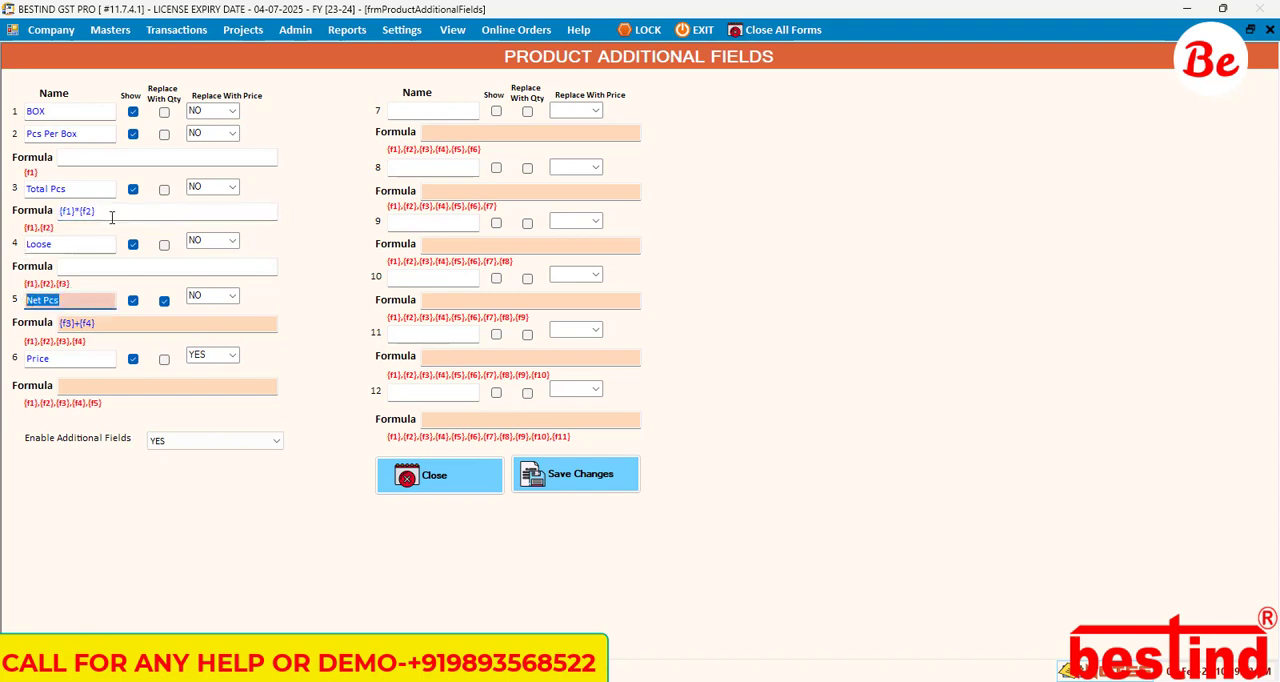
drag(110, 212, 57, 211)
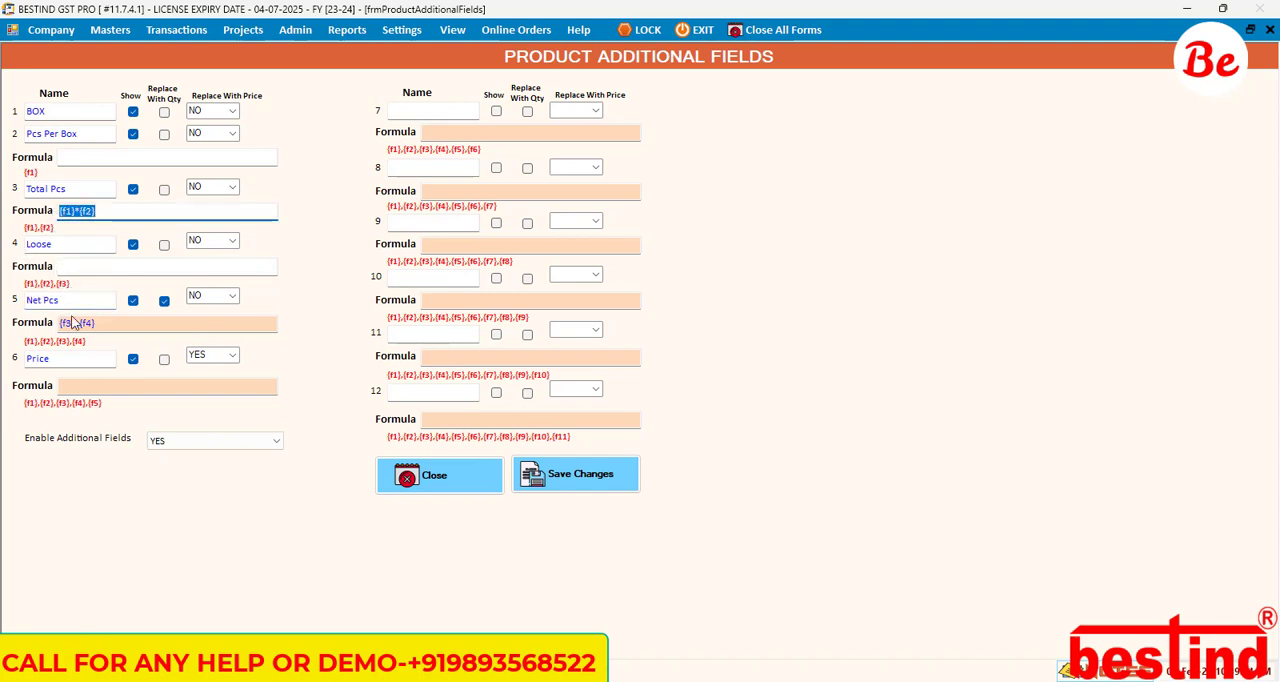
Step: Examine the formula and name of Net Pcs, and compare them with the Qty entry on the already open sales bill
drag(116, 324, 67, 327)
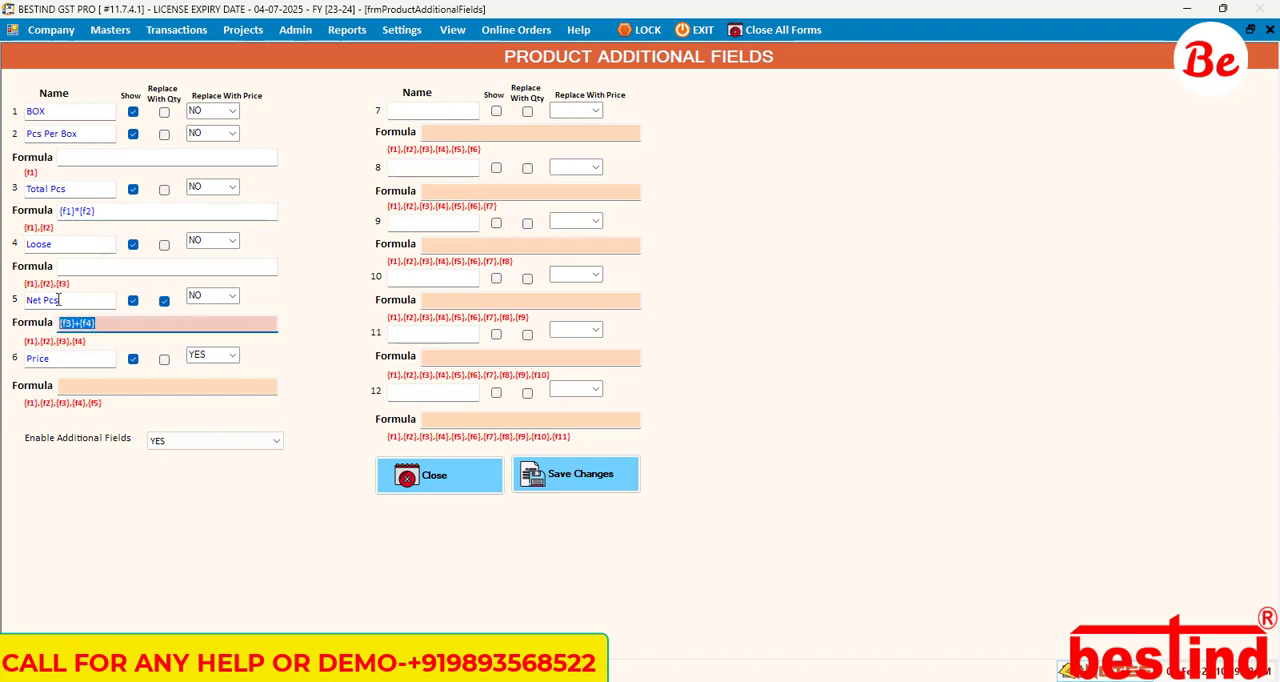
click(65, 305)
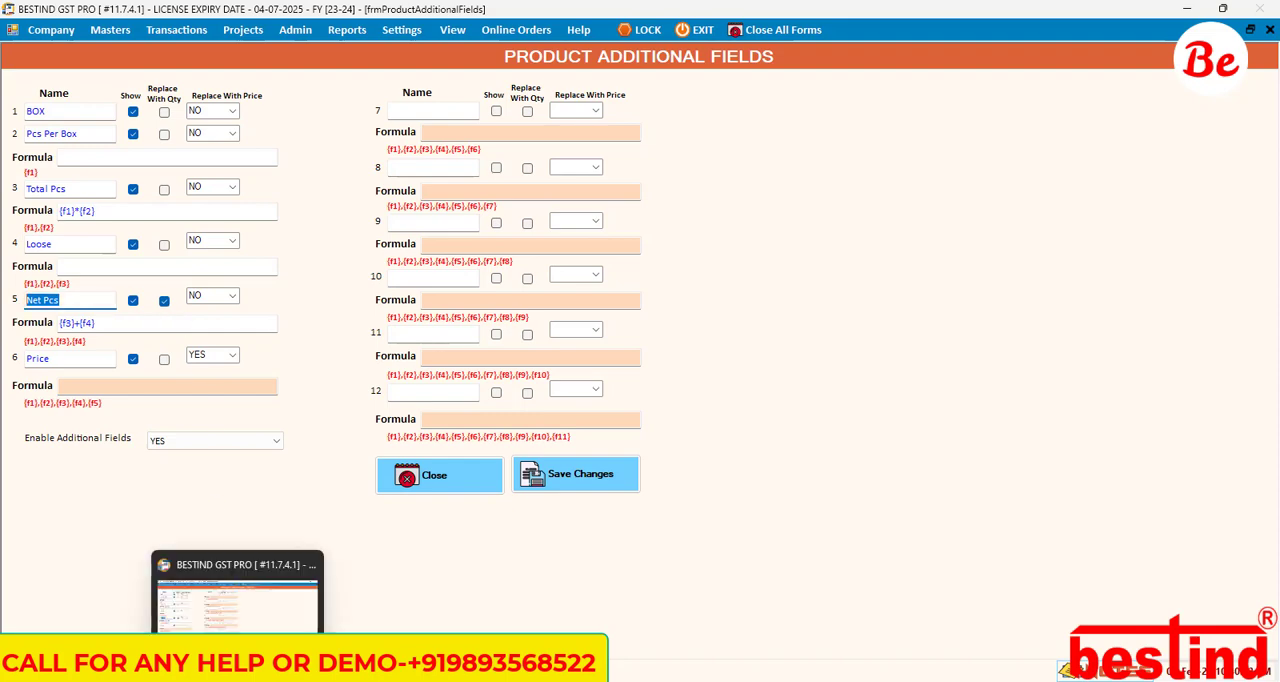
click(238, 679)
click(238, 679)
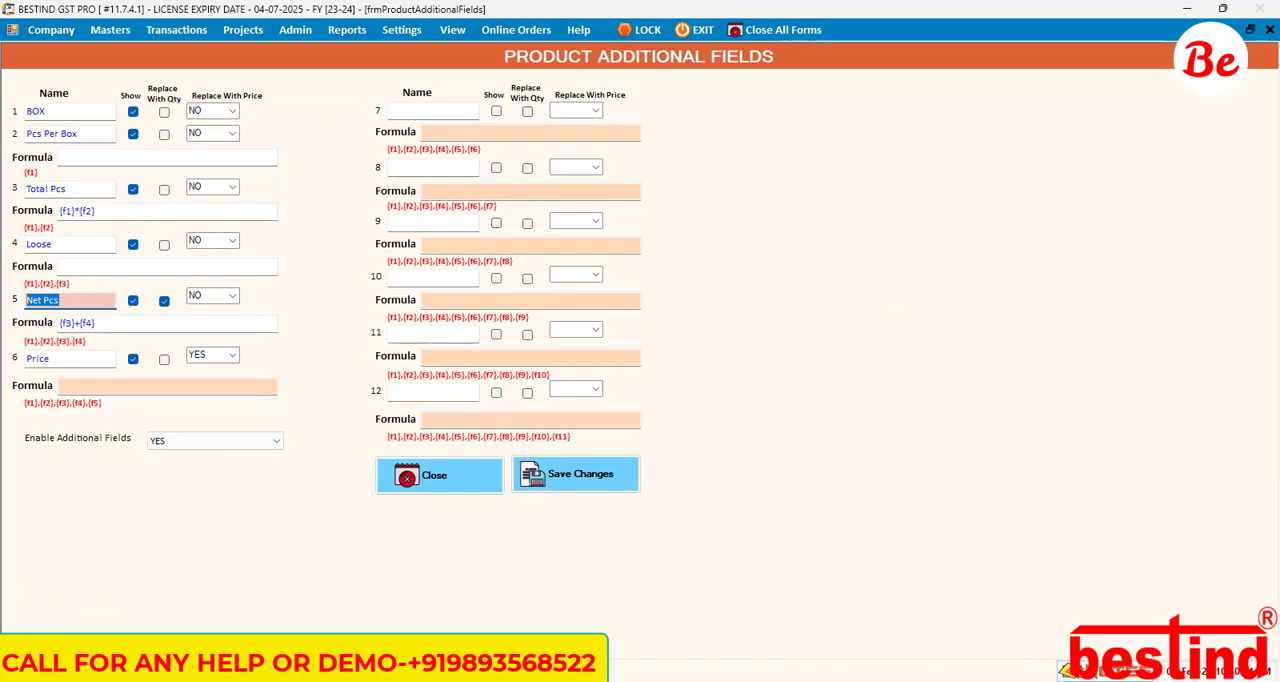
key(F8)
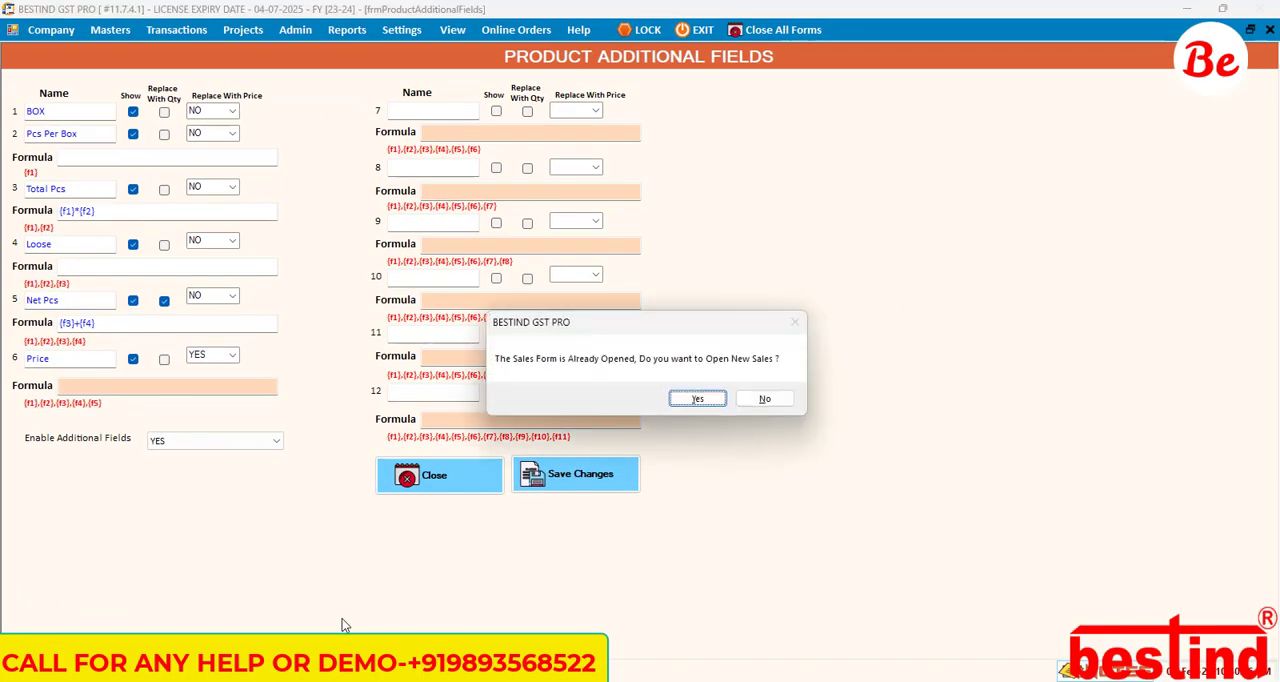
click(763, 398)
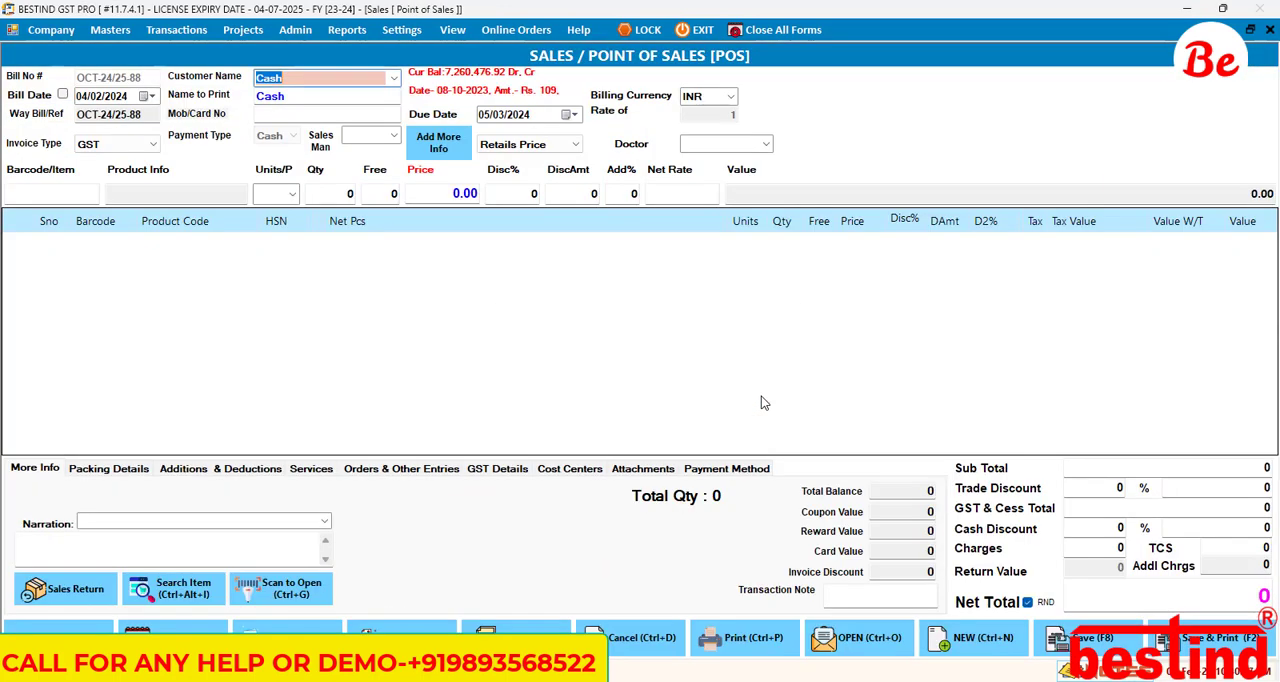
click(341, 199)
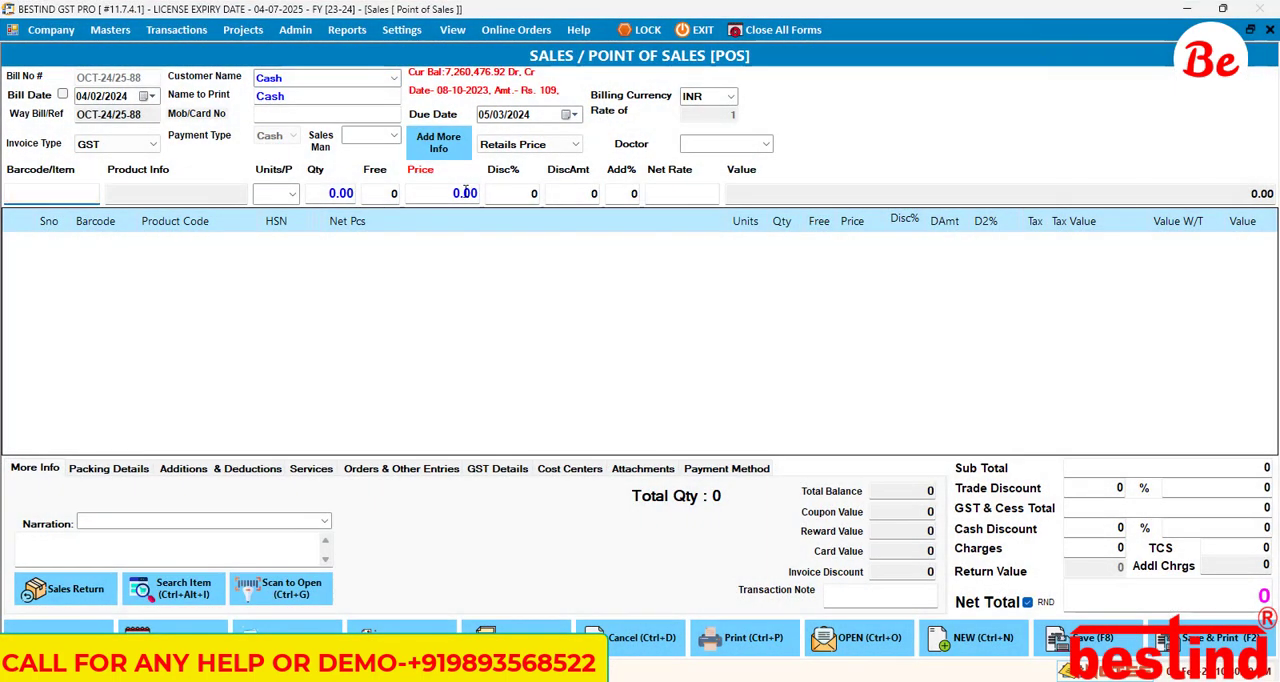
key(Escape)
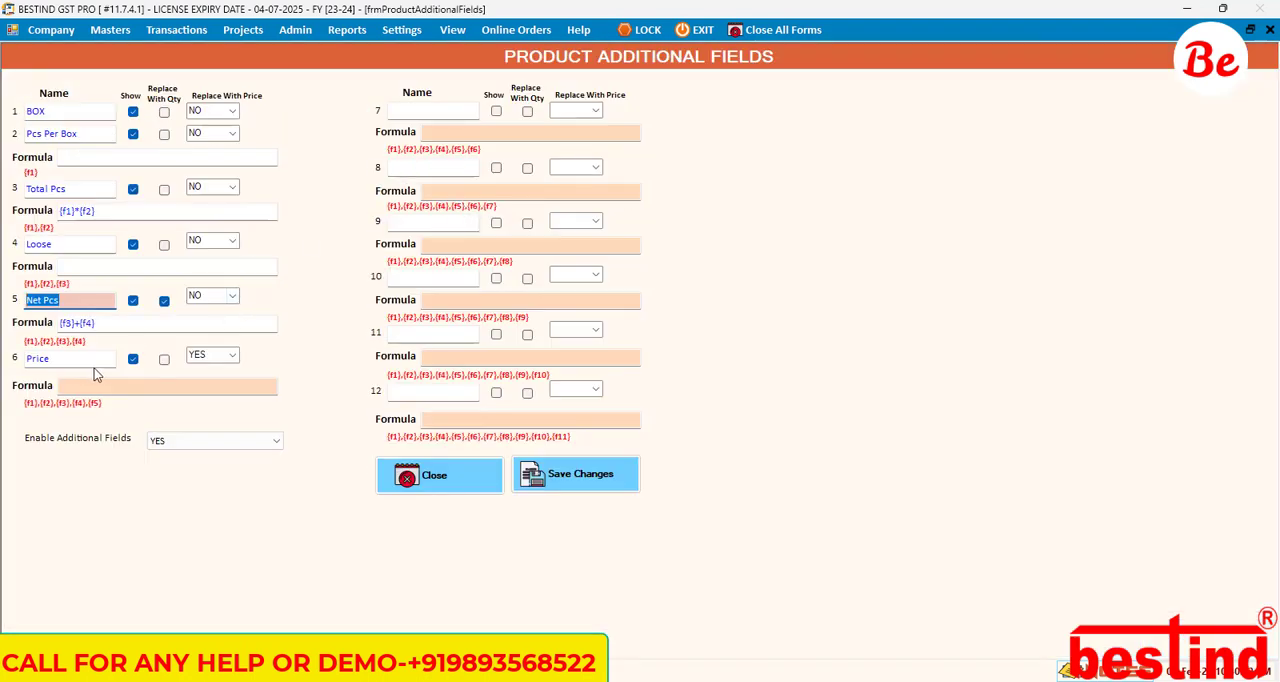
Step: Try Replace With Price as NO for the Price field and YES for Loose, and restore YES for Price
click(44, 362)
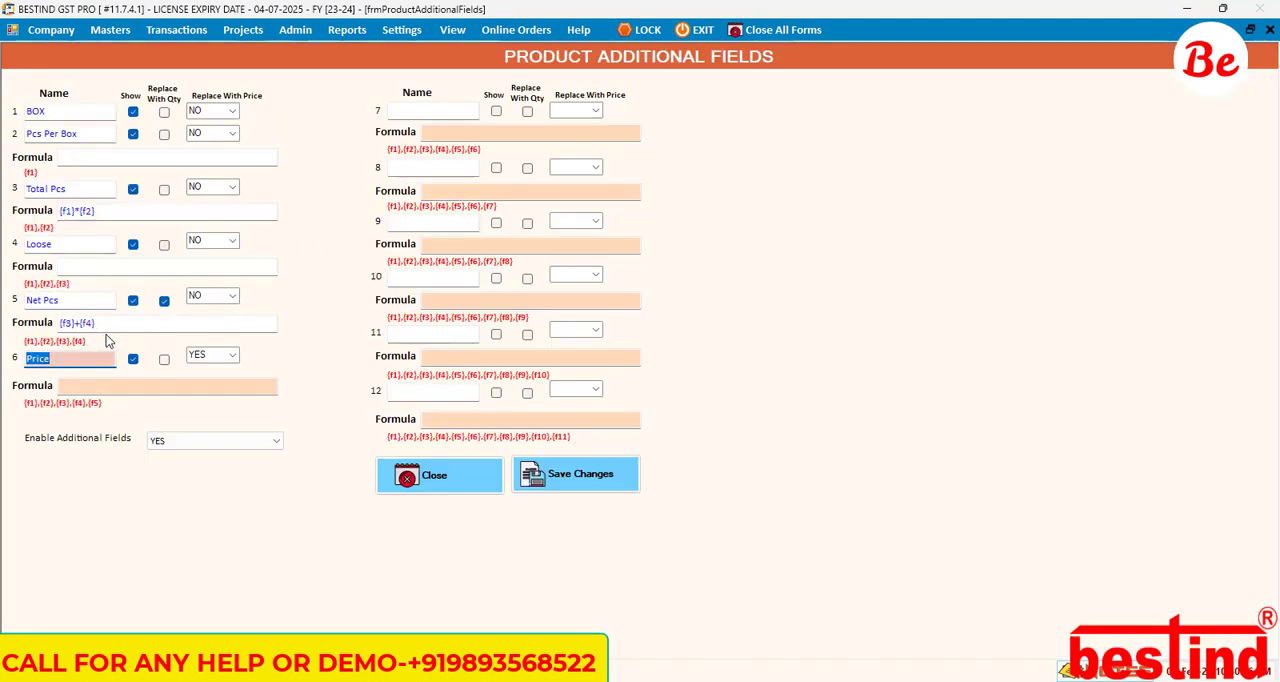
click(146, 389)
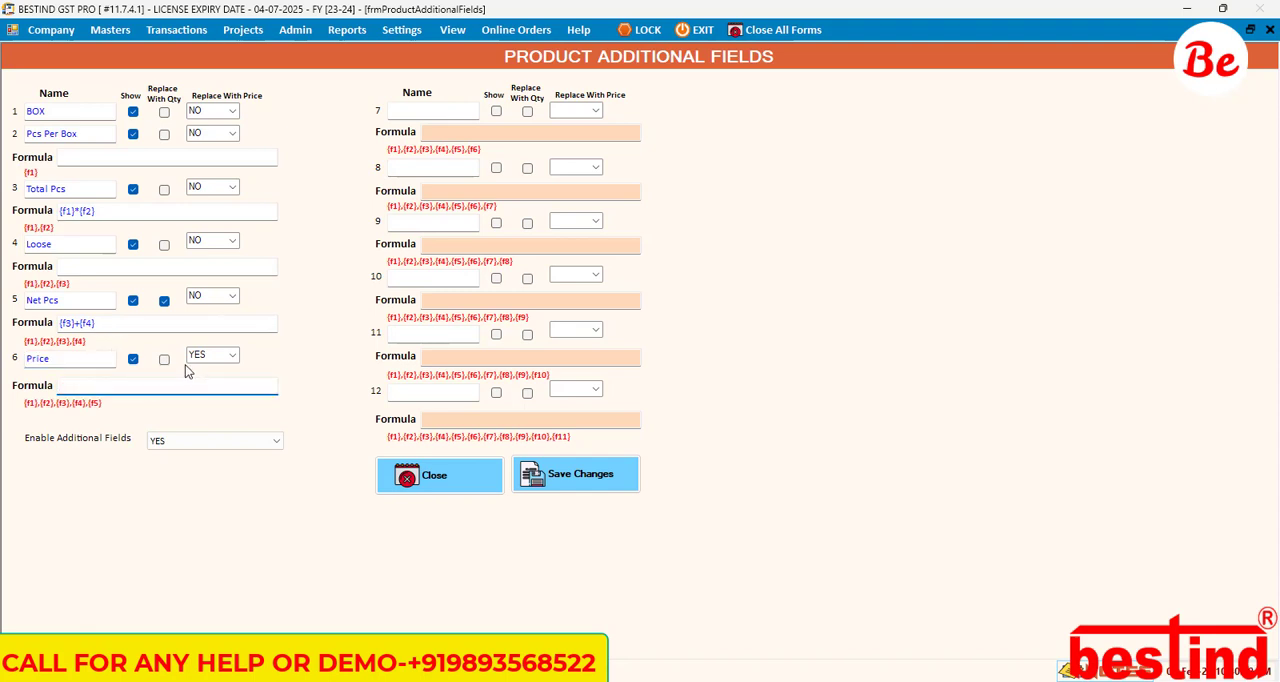
click(232, 355)
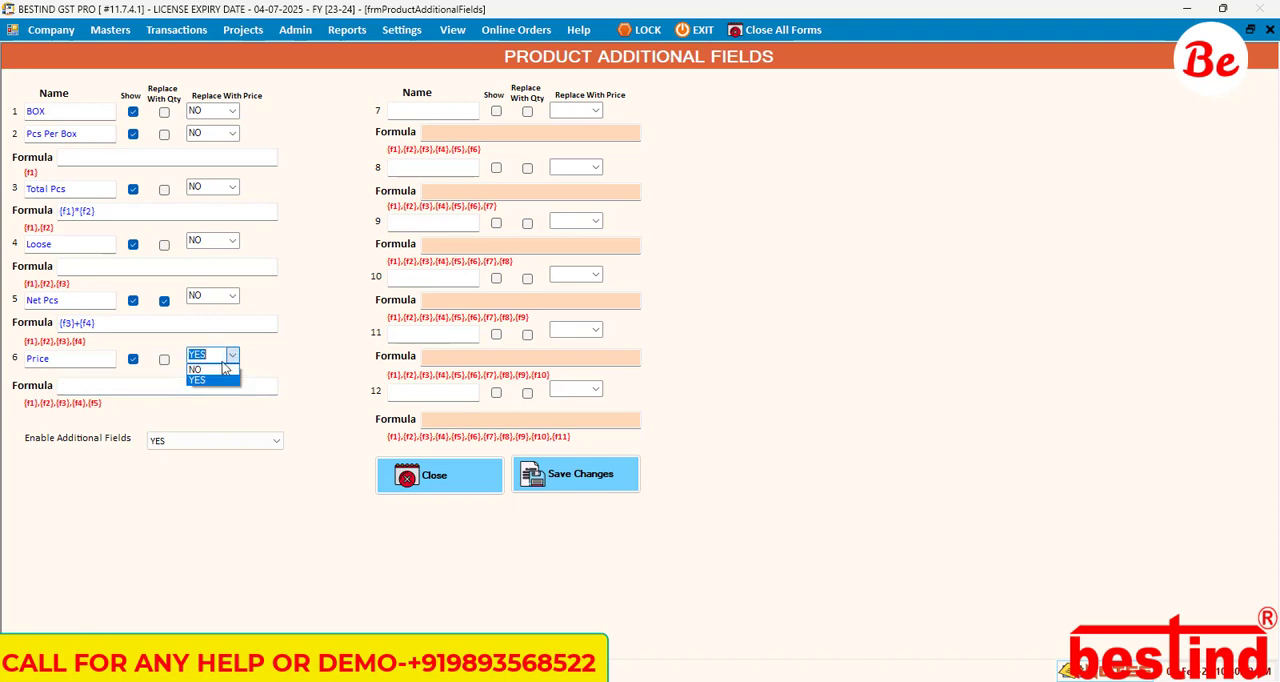
click(214, 370)
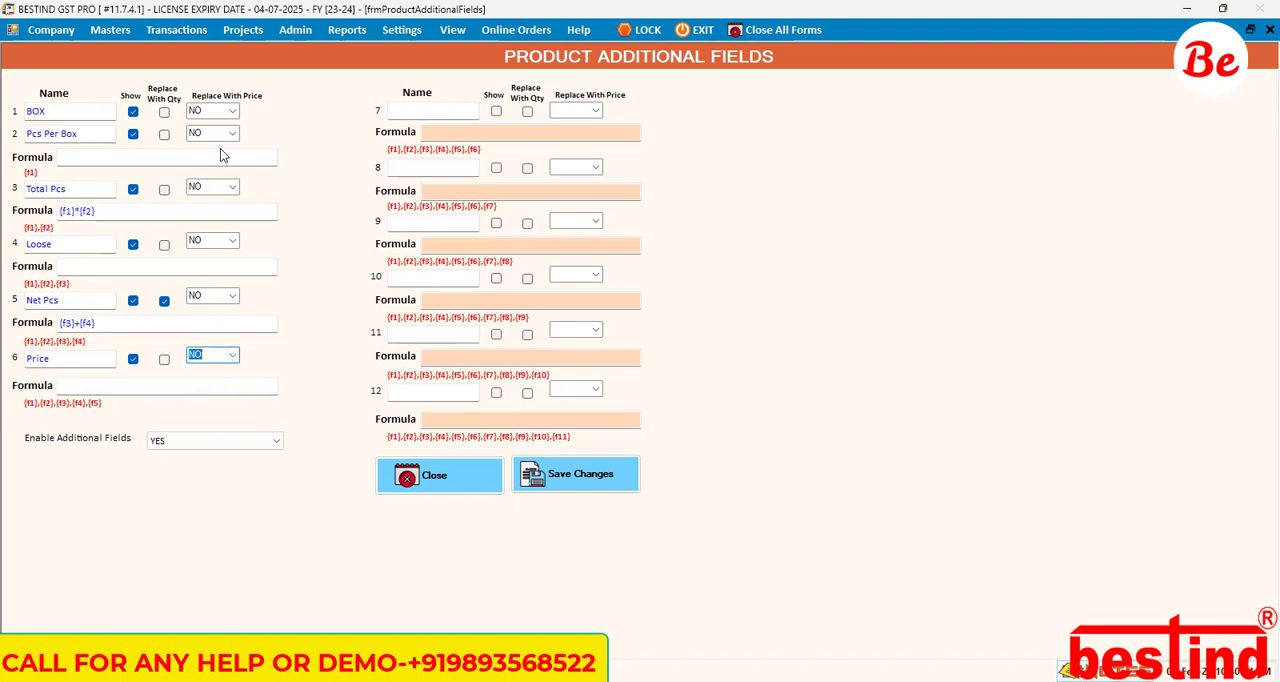
click(232, 241)
click(217, 262)
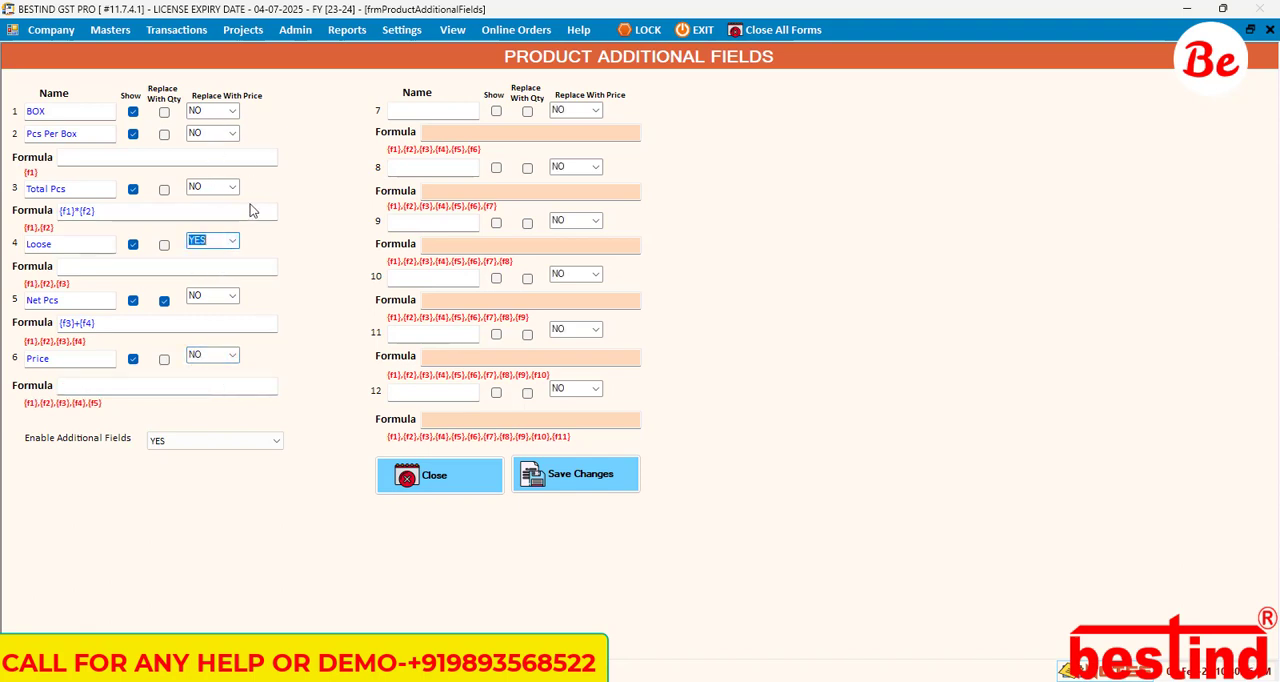
click(238, 358)
click(238, 358)
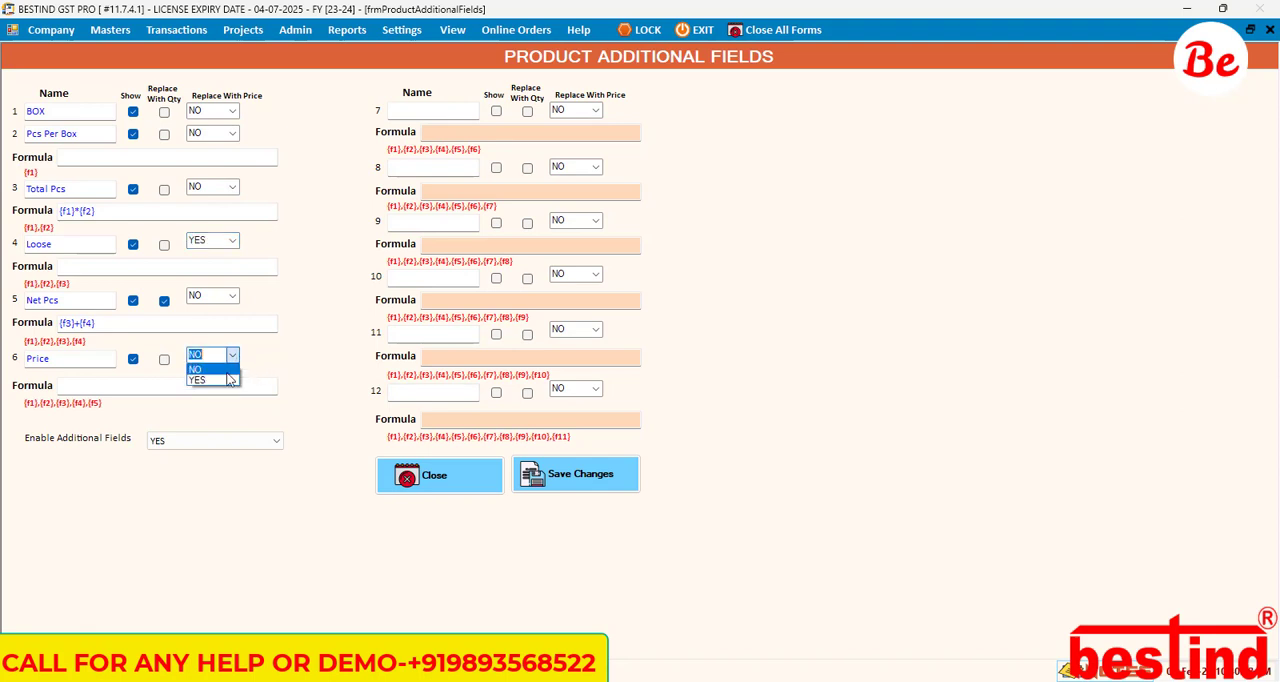
click(212, 385)
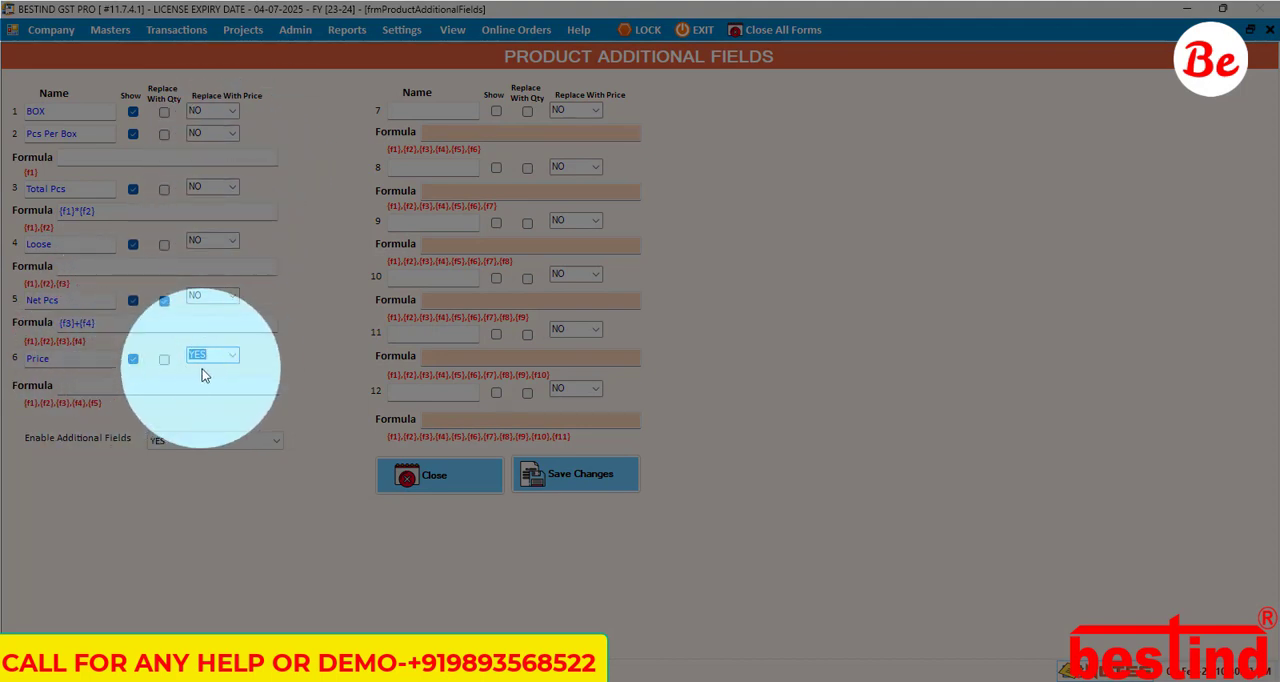
Step: Save the product additional fields and close their form
click(588, 470)
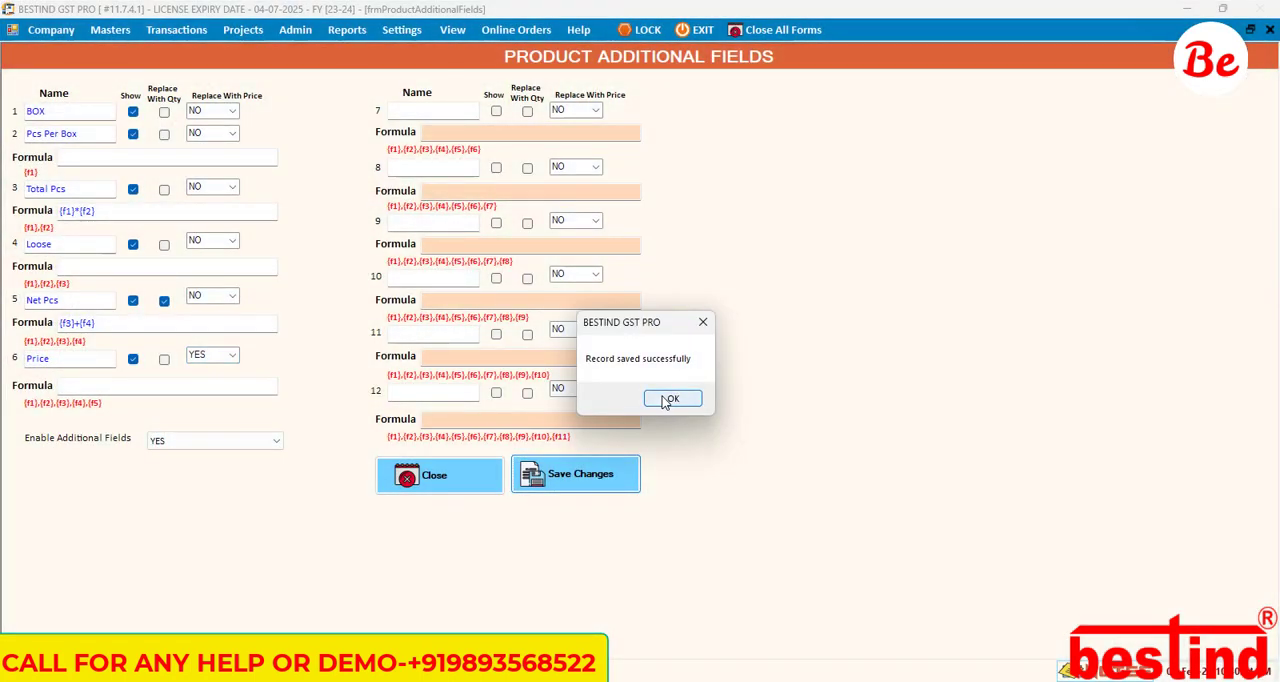
click(660, 398)
click(462, 477)
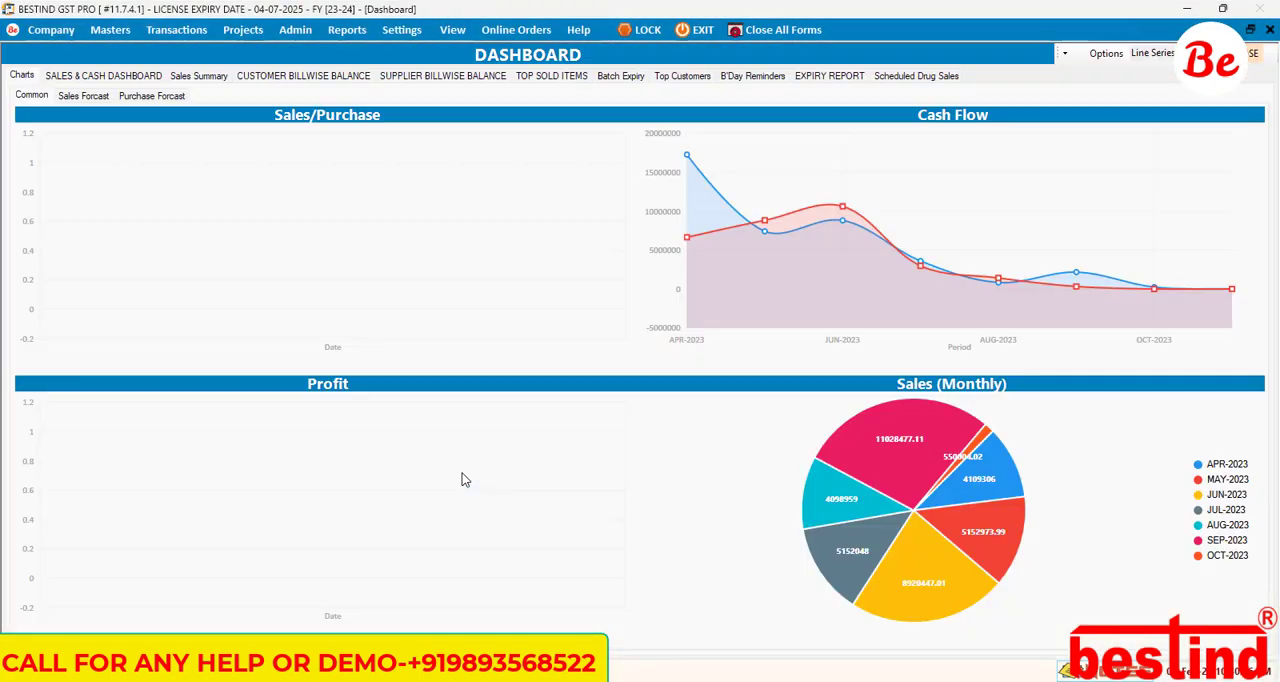
Step: Open the Sales Items Additional Fields settings and choose YES for Enable Additional Fields
click(401, 30)
mouse_move(588, 117)
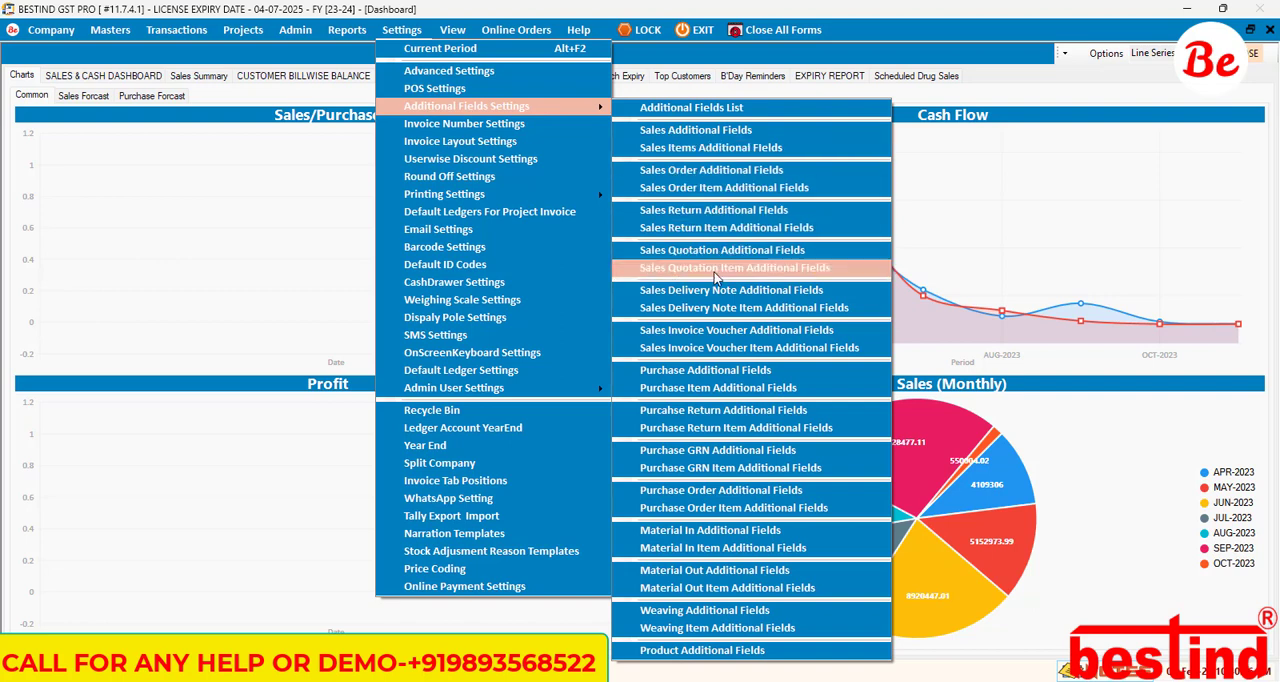
click(726, 158)
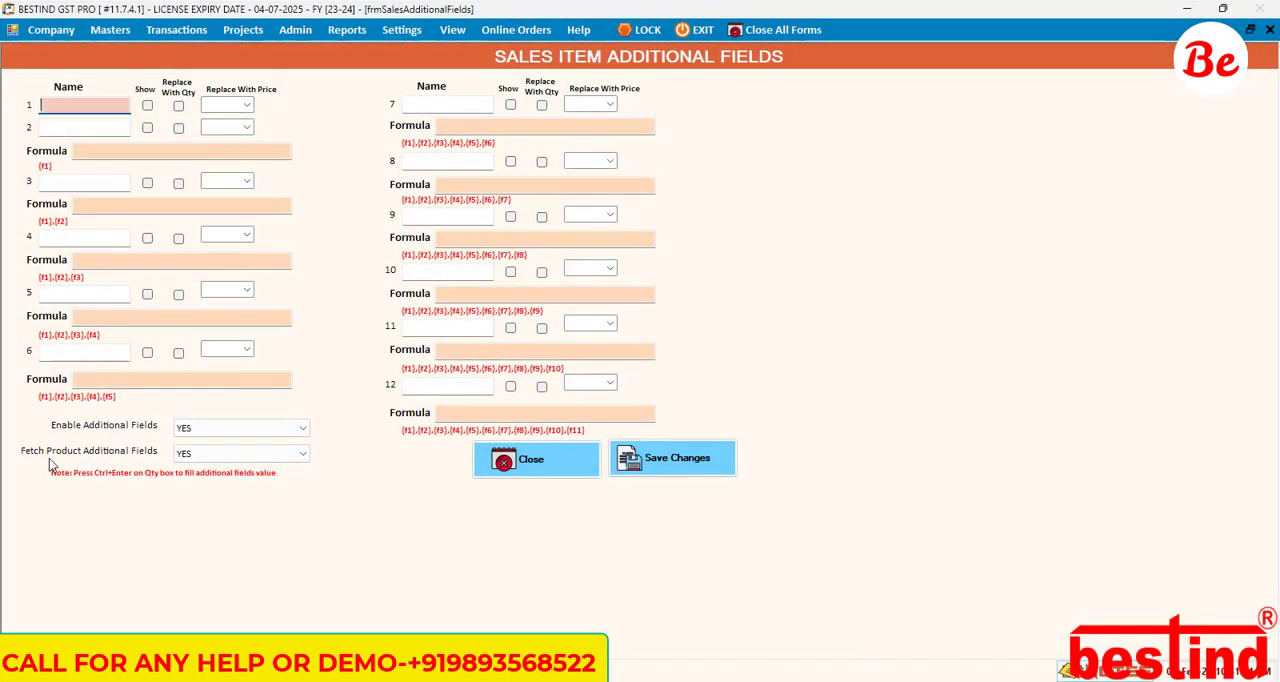
click(216, 428)
click(216, 443)
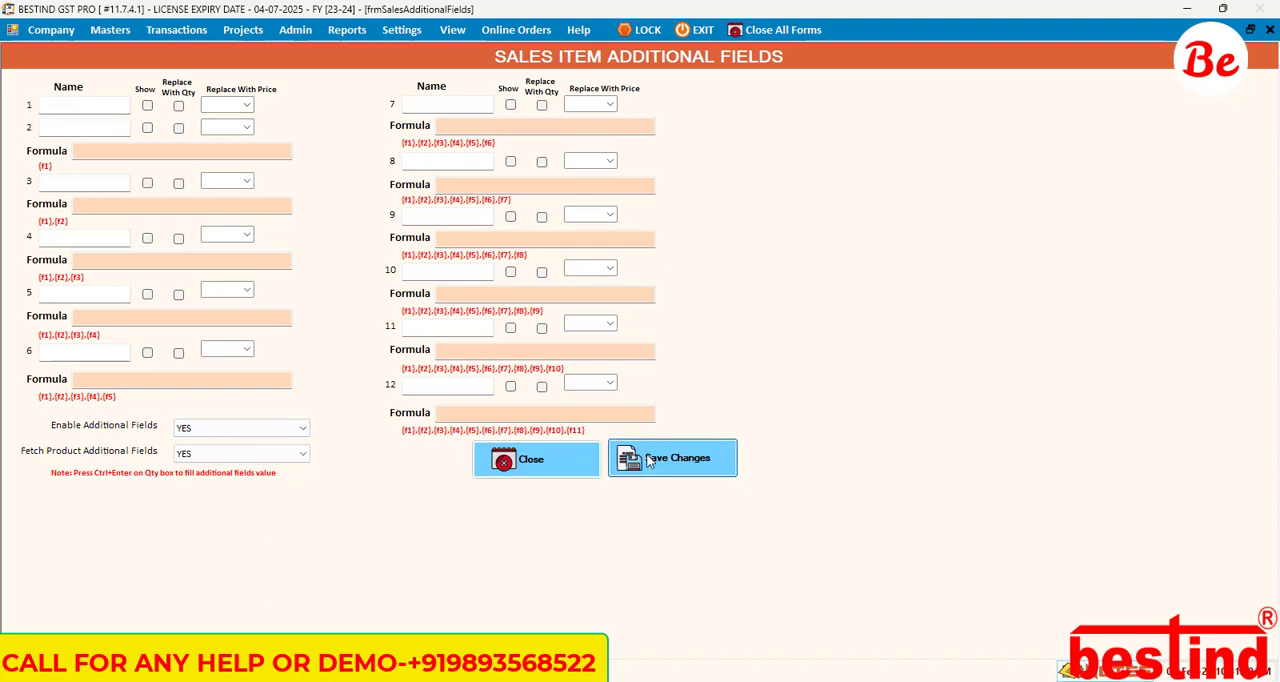
Step: Save the sales item additional fields settings and close the form
click(640, 457)
click(668, 396)
click(541, 459)
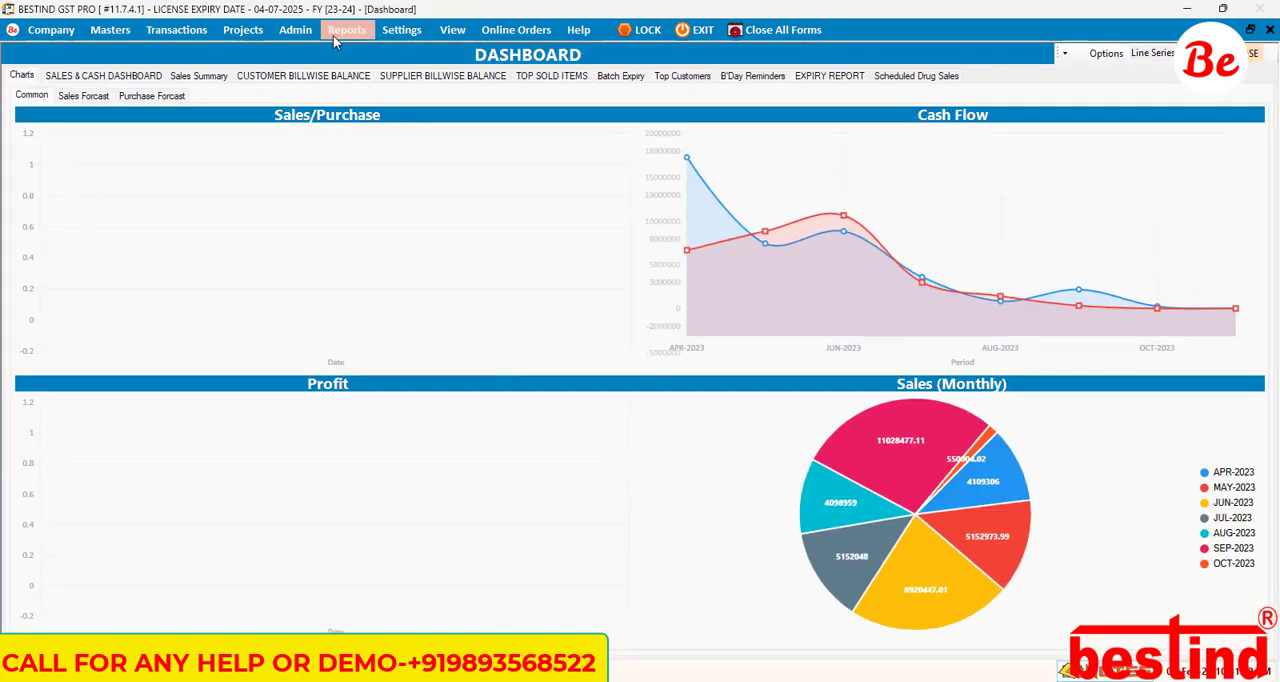
Step: Open the Purchase Item Additional Fields settings and clear the names of fields 1 to 4
click(401, 29)
mouse_move(486, 108)
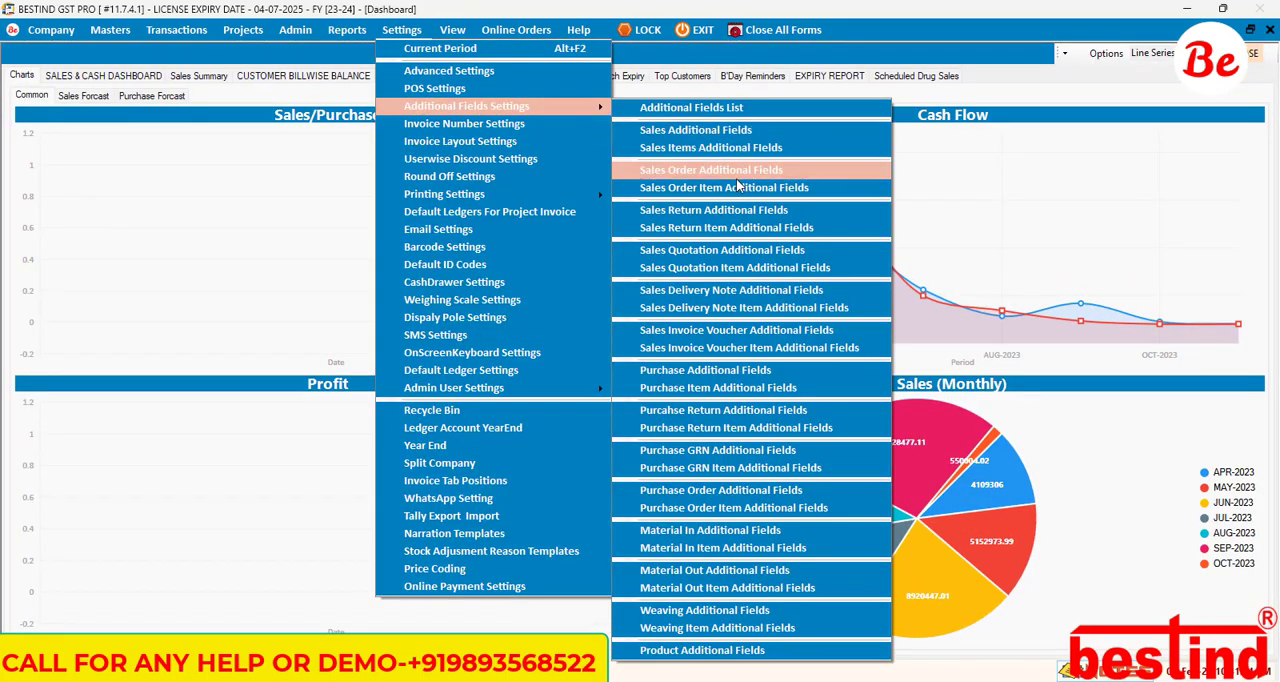
click(748, 395)
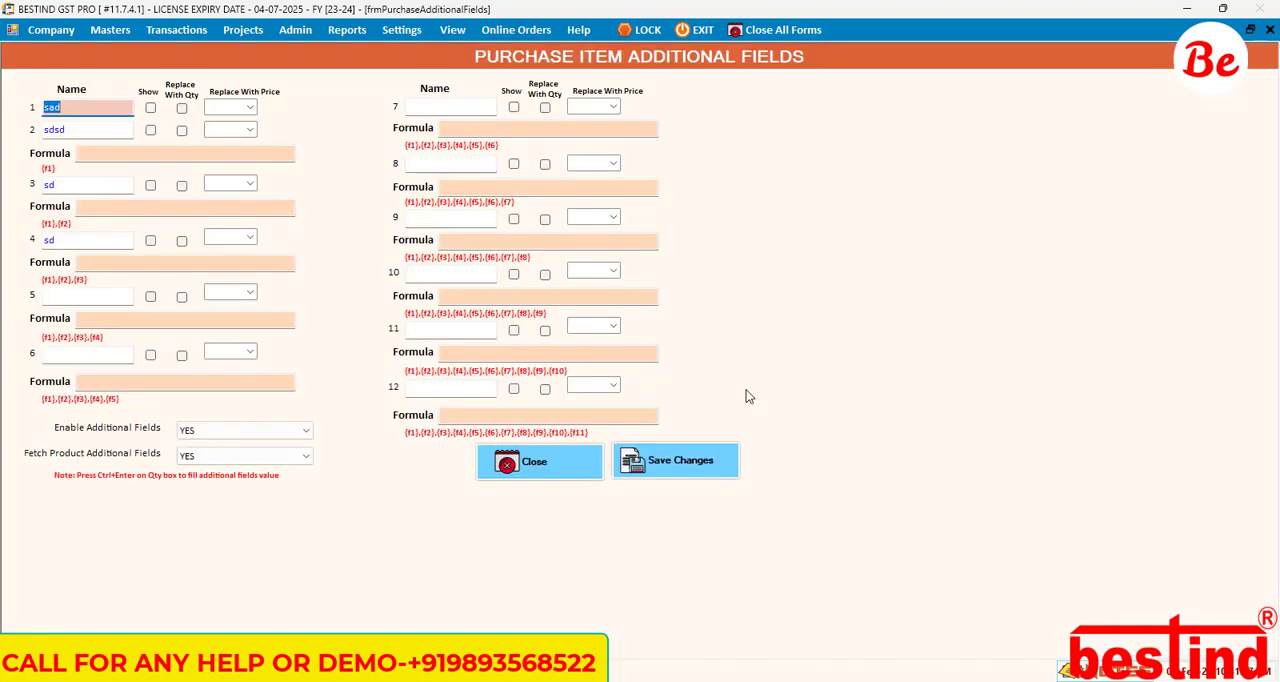
click(87, 107)
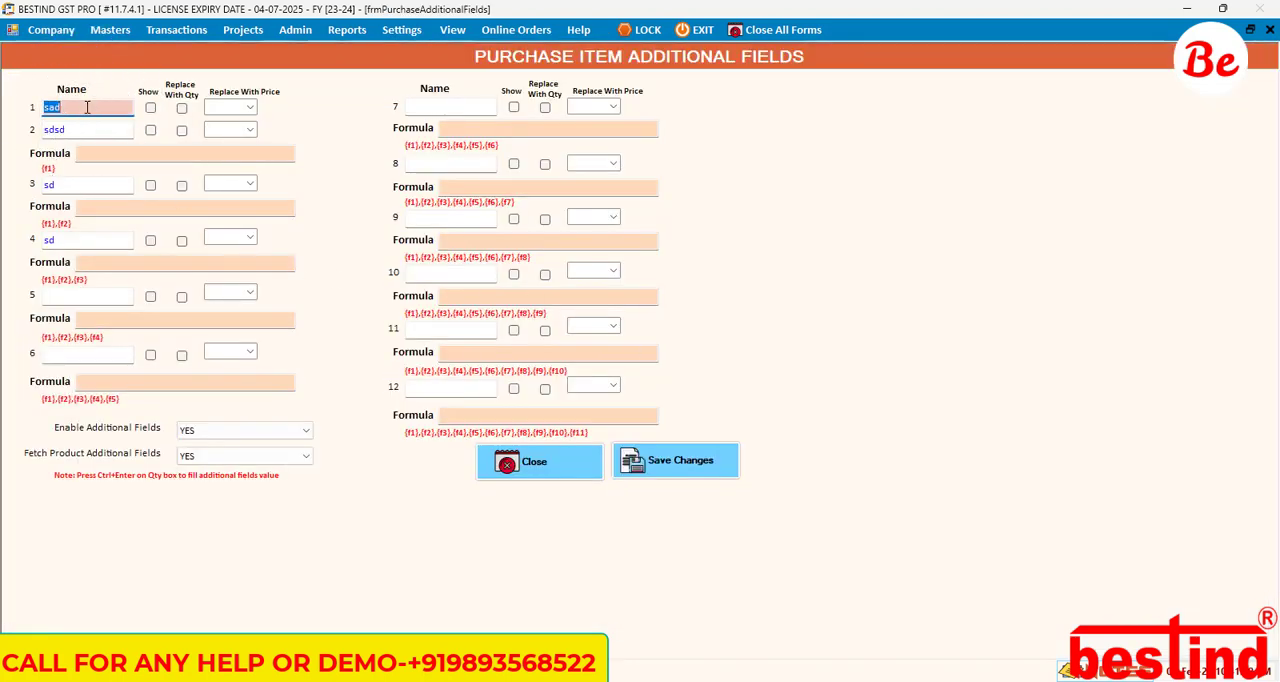
key(BackSpace)
key(Tab)
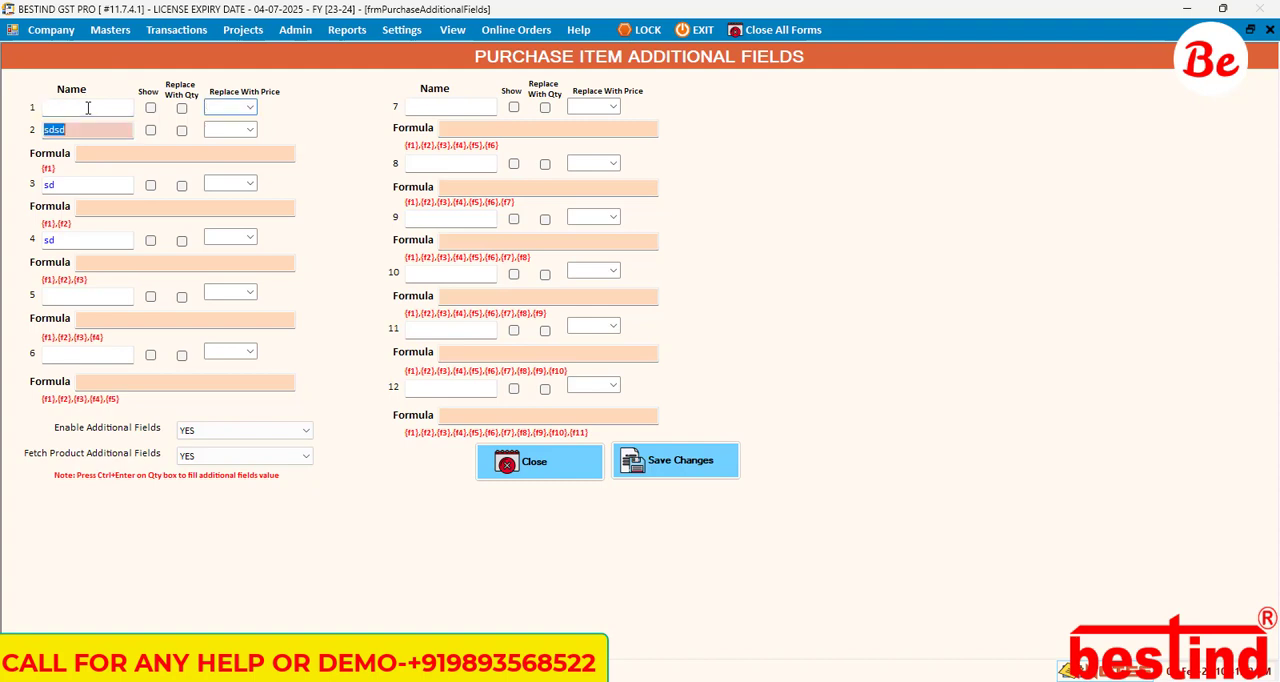
key(BackSpace)
key(Tab)
key(Tab)
key(Tab)
key(BackSpace)
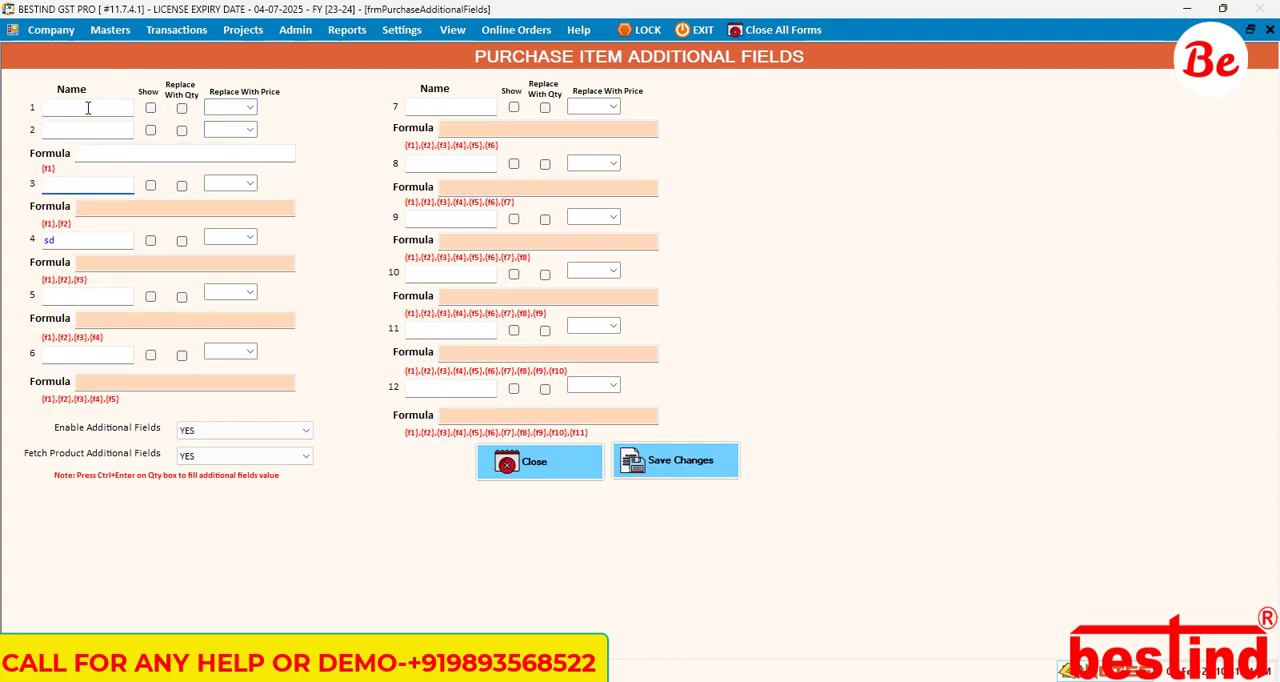
key(Tab)
key(Tab)
key(Tab)
key(BackSpace)
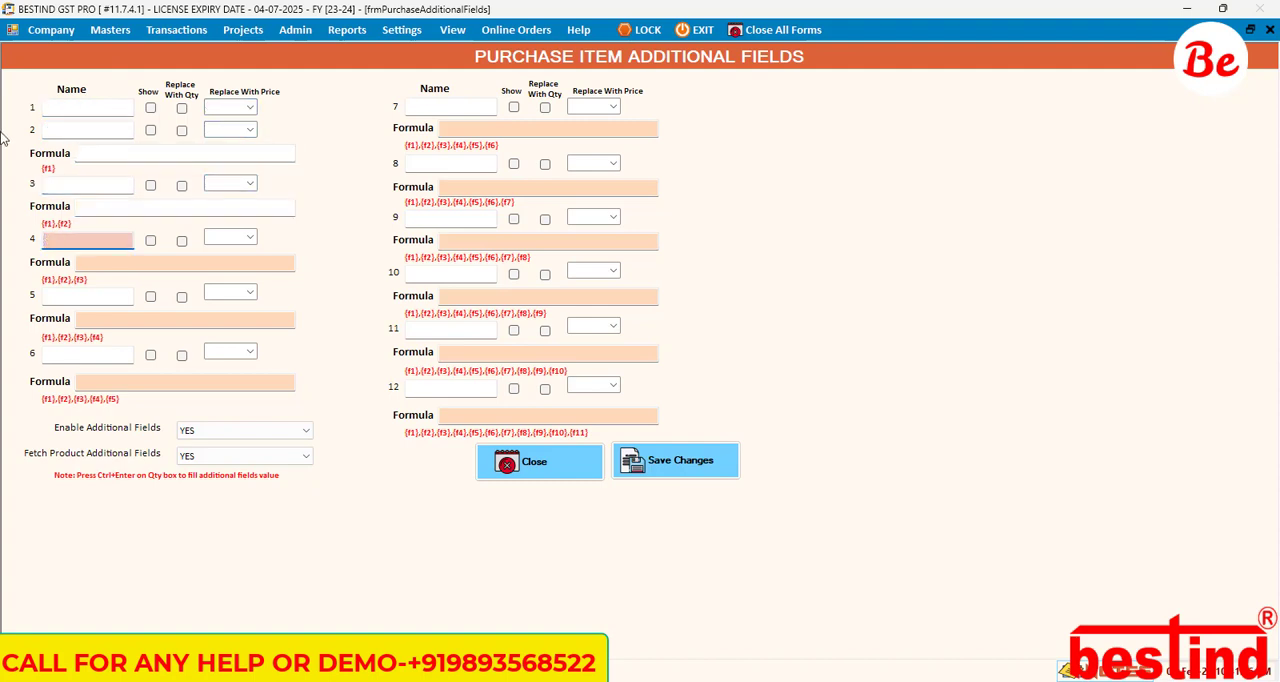
Step: Choose YES for Enable Additional Fields, and save and close the purchase item additional fields form
click(224, 434)
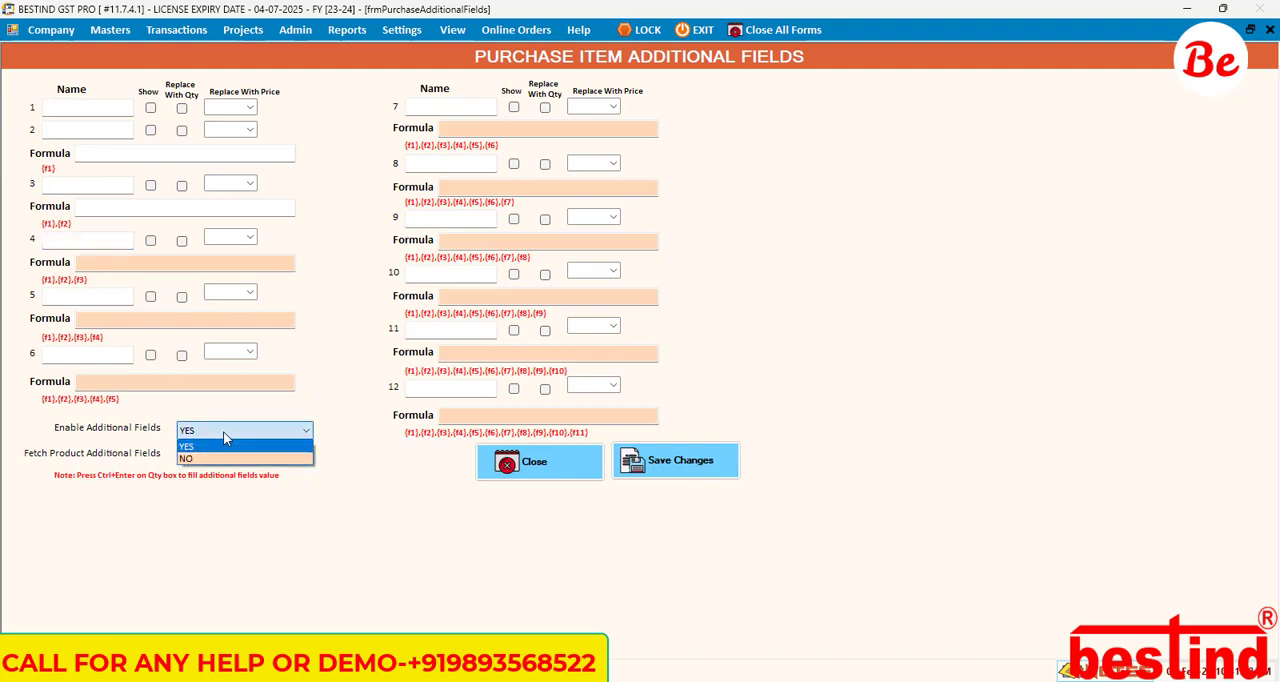
click(224, 446)
click(700, 467)
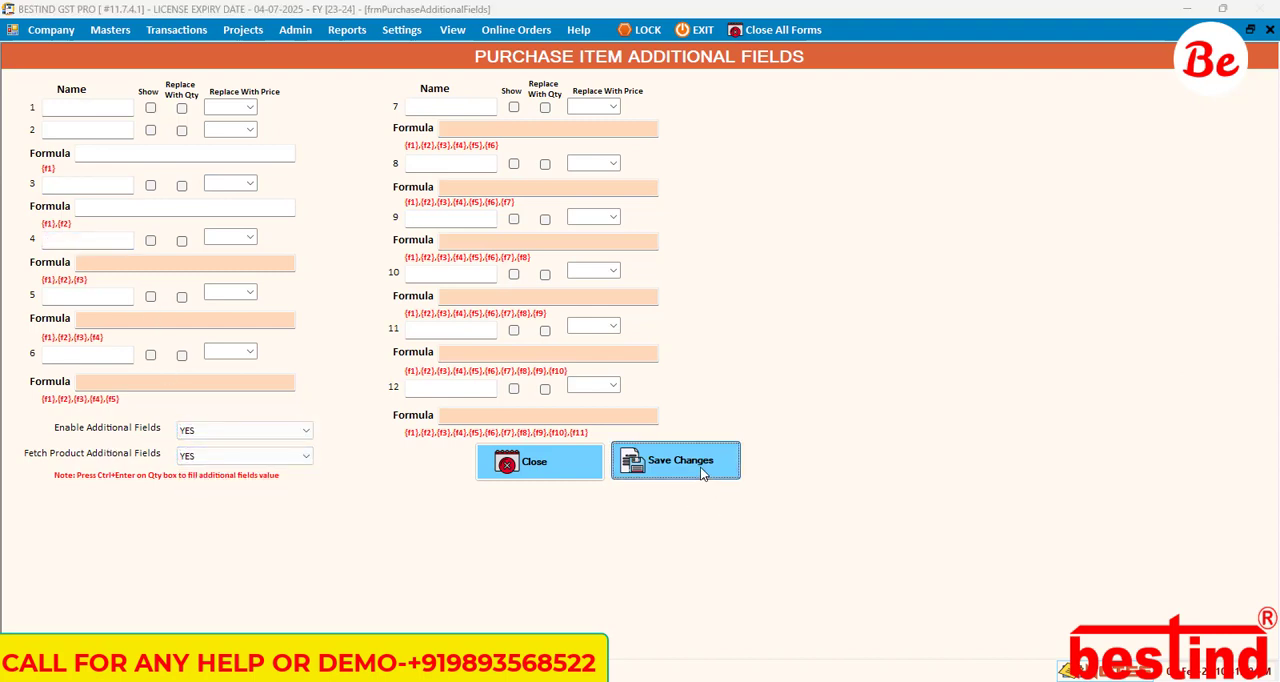
click(766, 404)
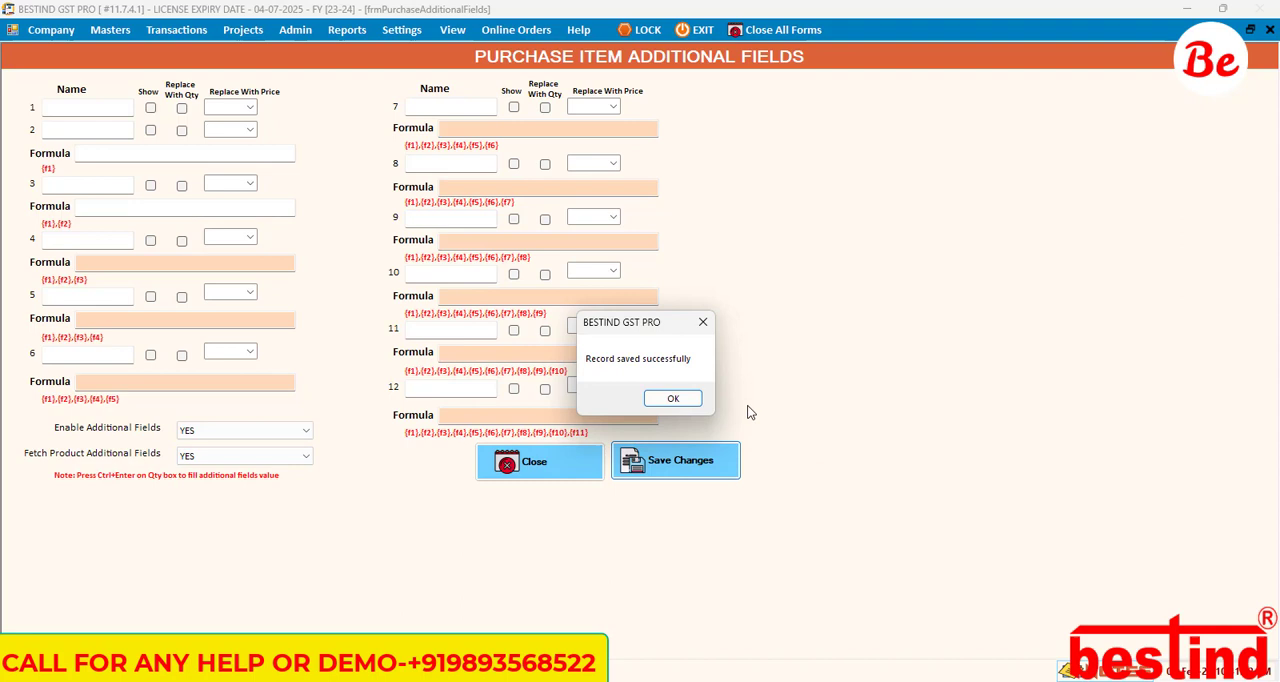
click(663, 397)
click(575, 470)
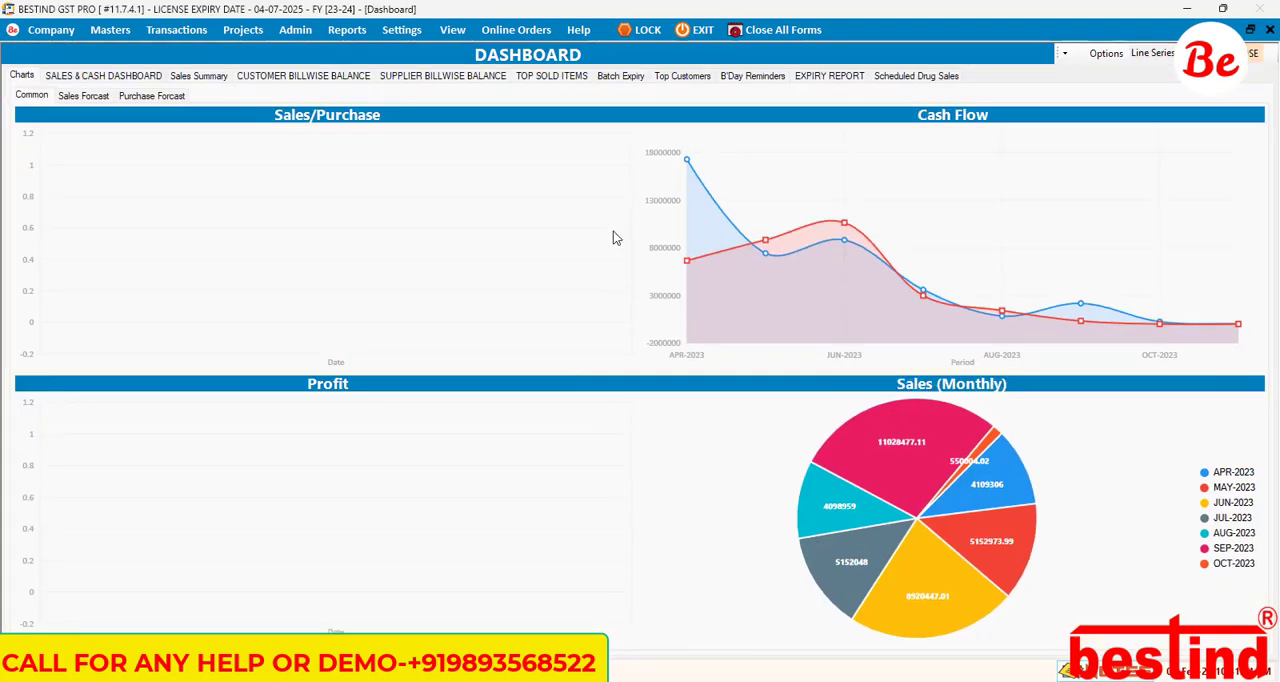
Step: Bring up the already open sales form and create a new bill in it
key(ctrl+s)
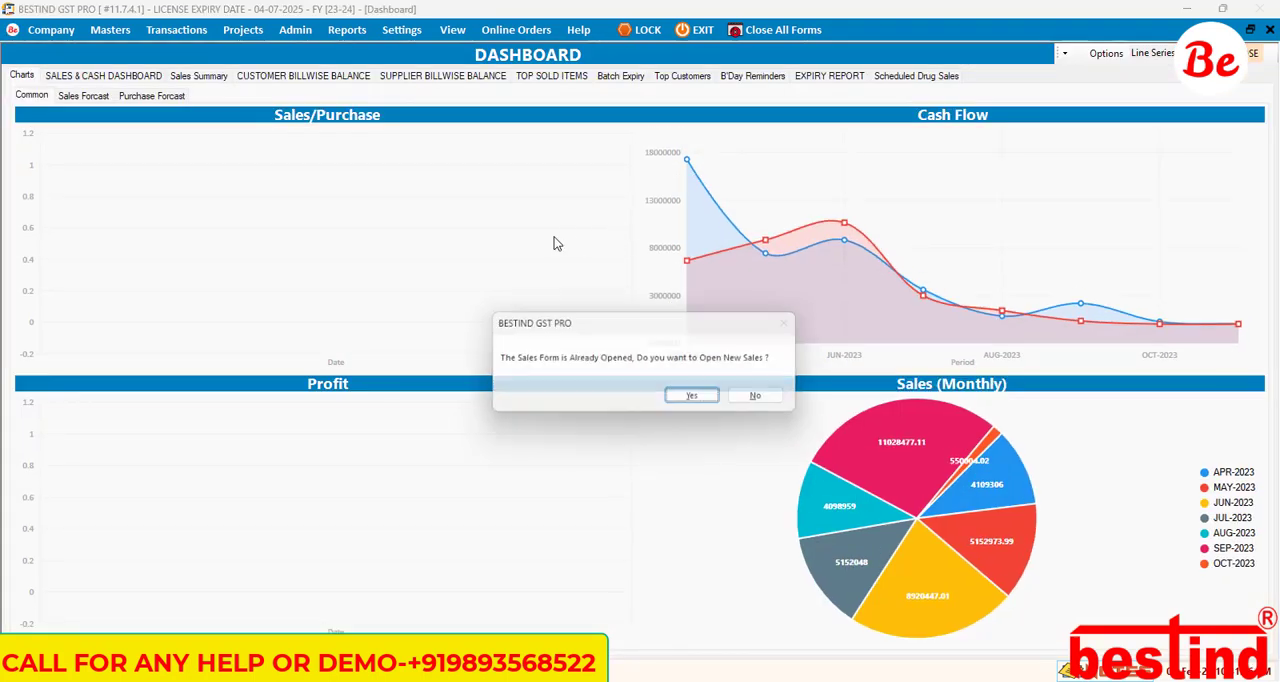
click(742, 398)
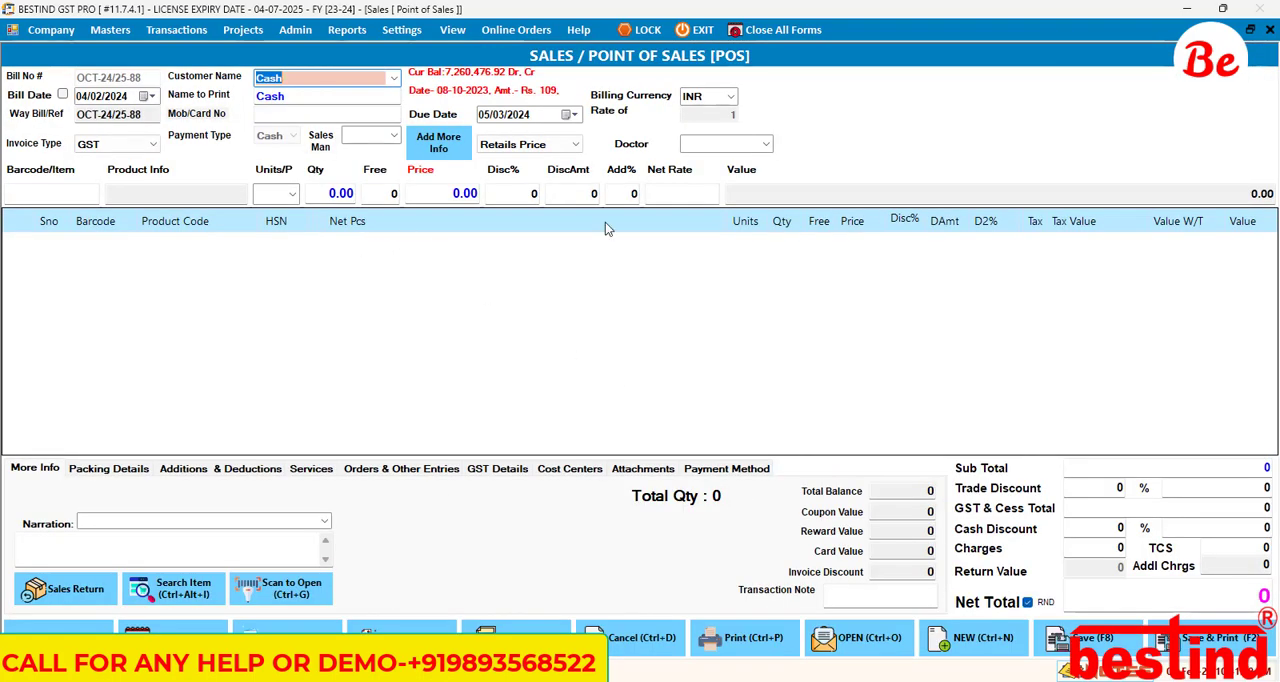
click(973, 637)
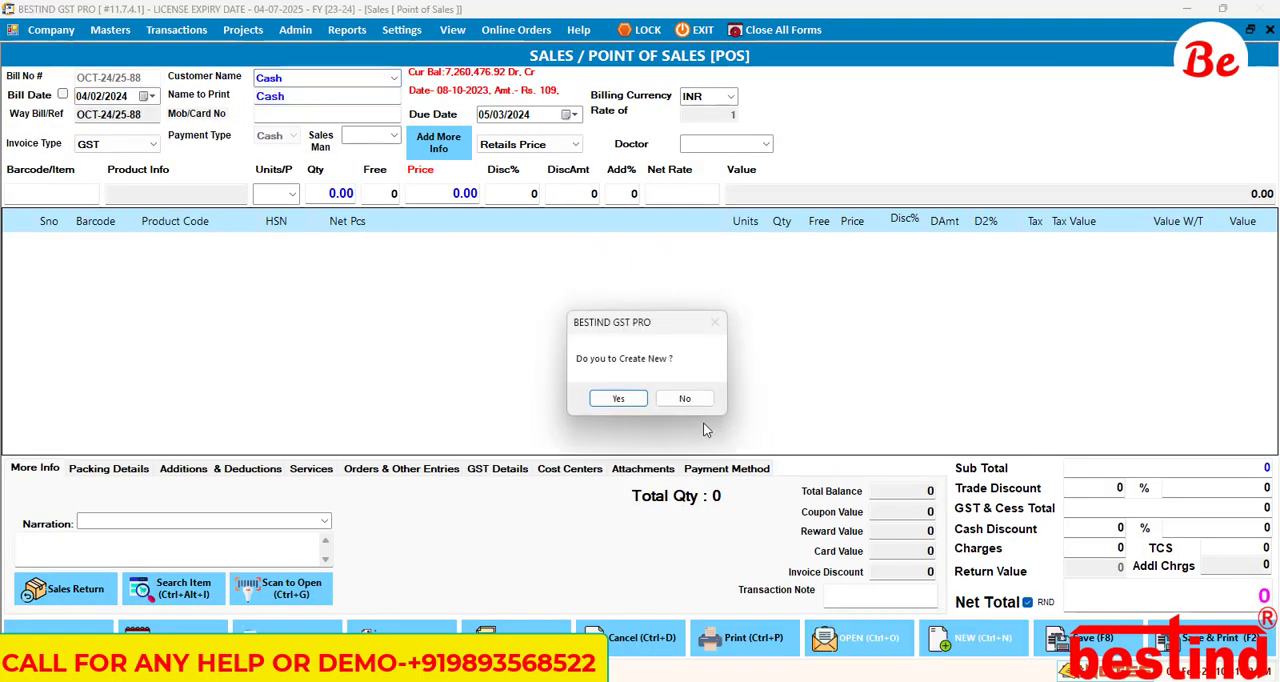
click(616, 401)
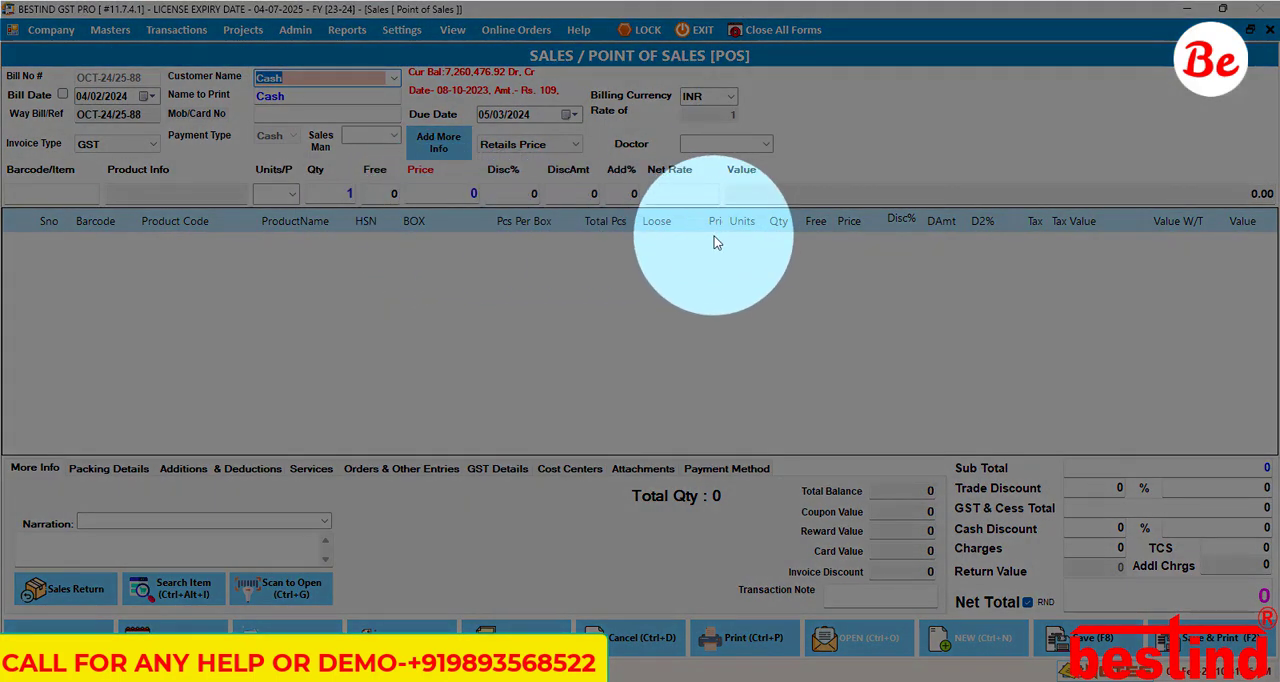
Step: Enter the Twinkling Star item SY9 in the new bill with unit PAC and open its additional fields
click(67, 190)
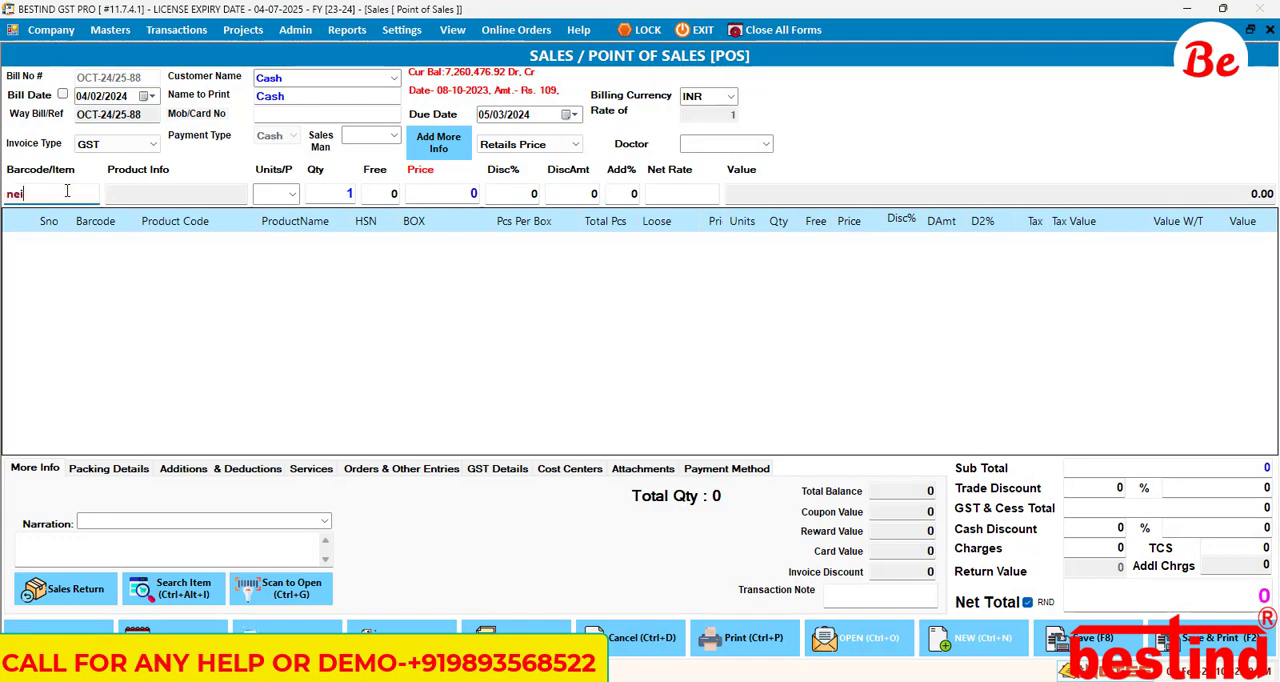
key(Return)
key(Return)
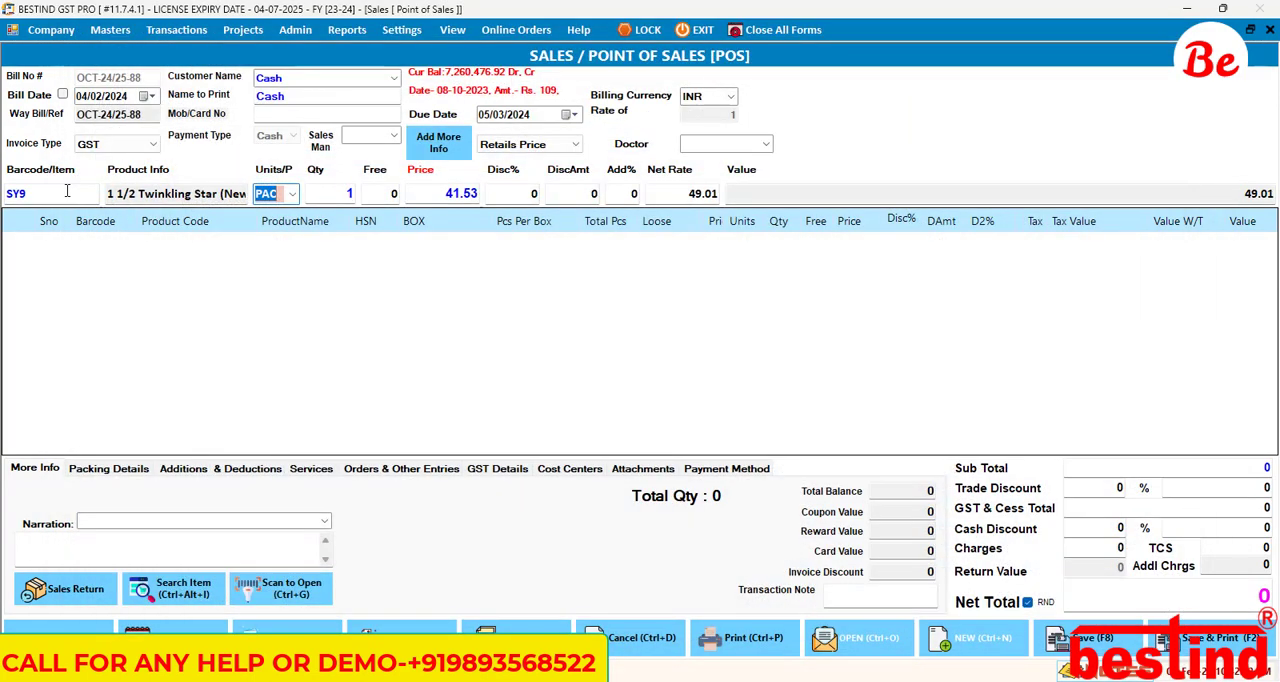
key(Return)
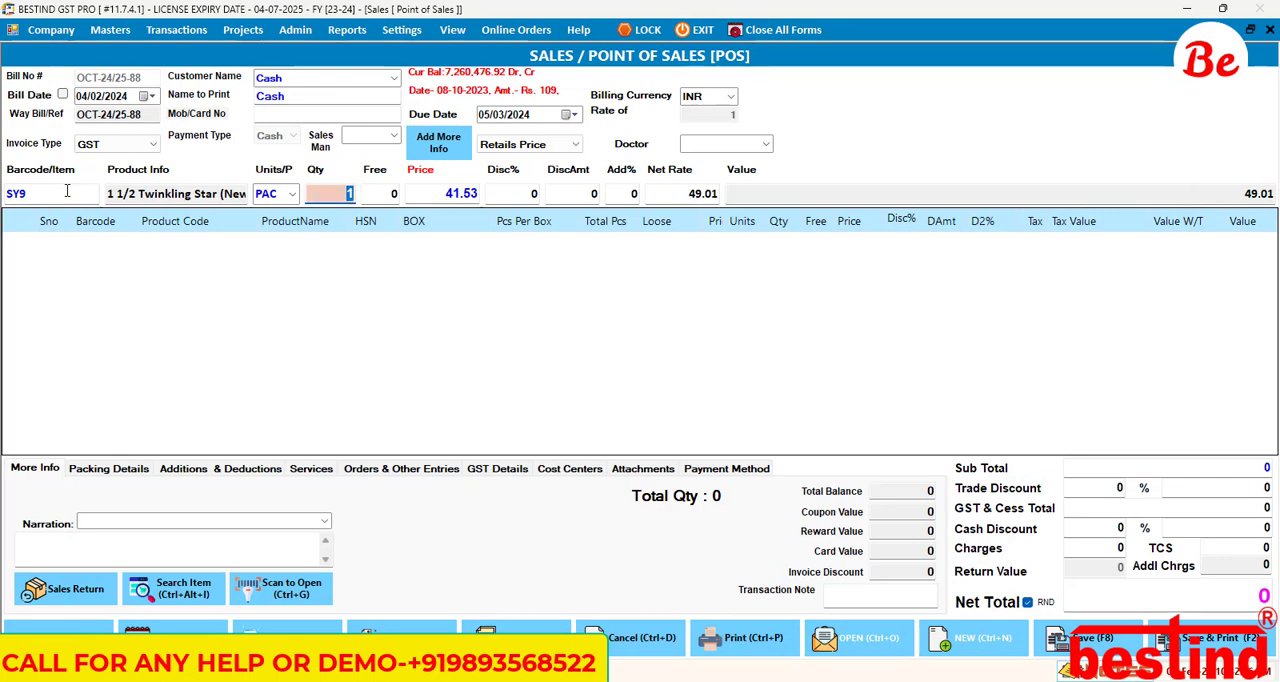
key(Return)
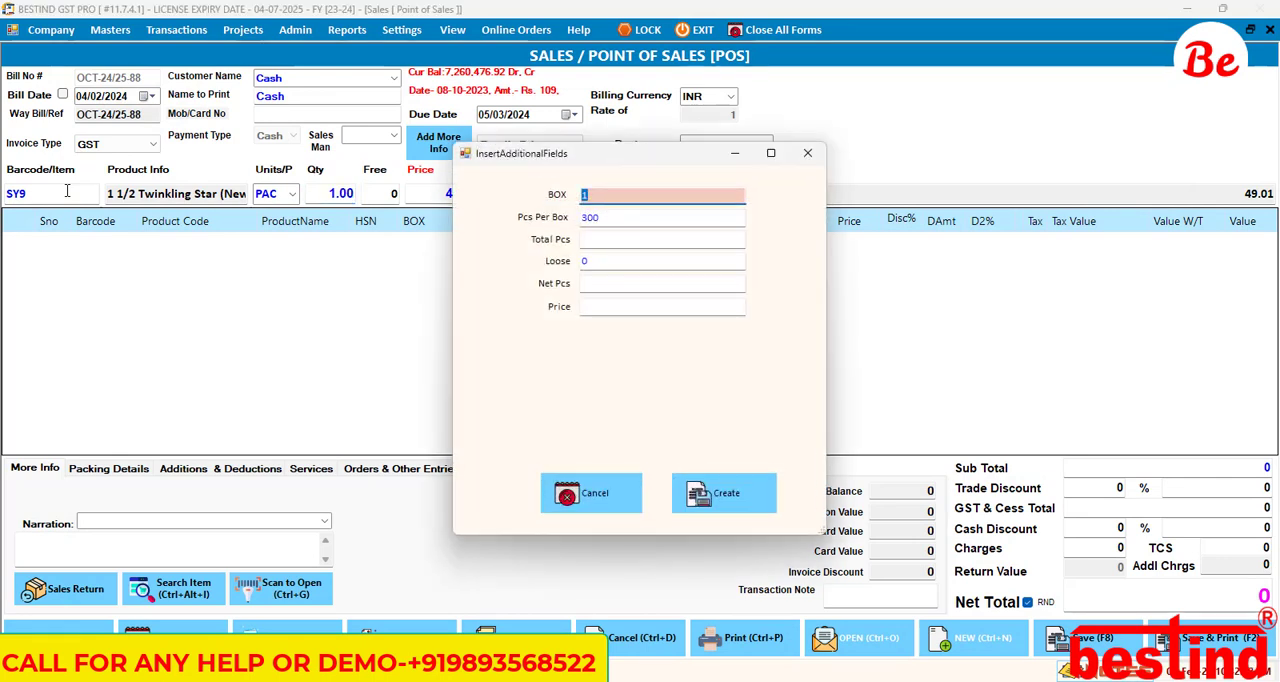
click(590, 493)
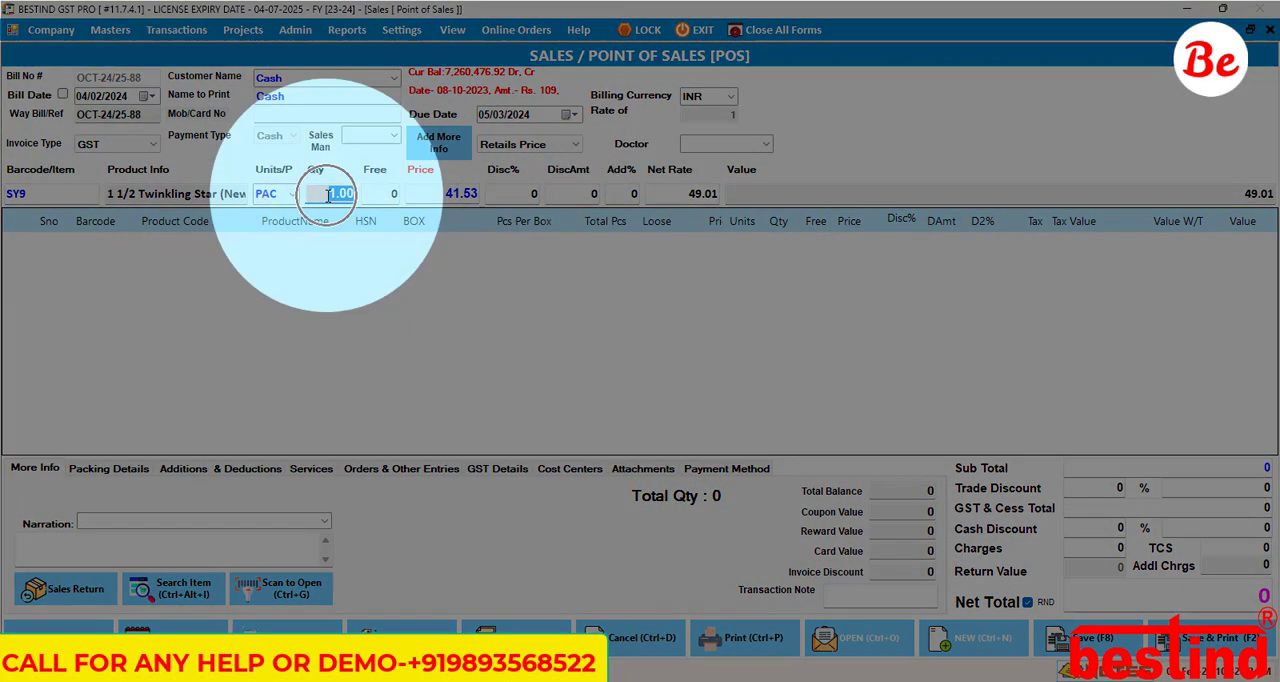
key(Return)
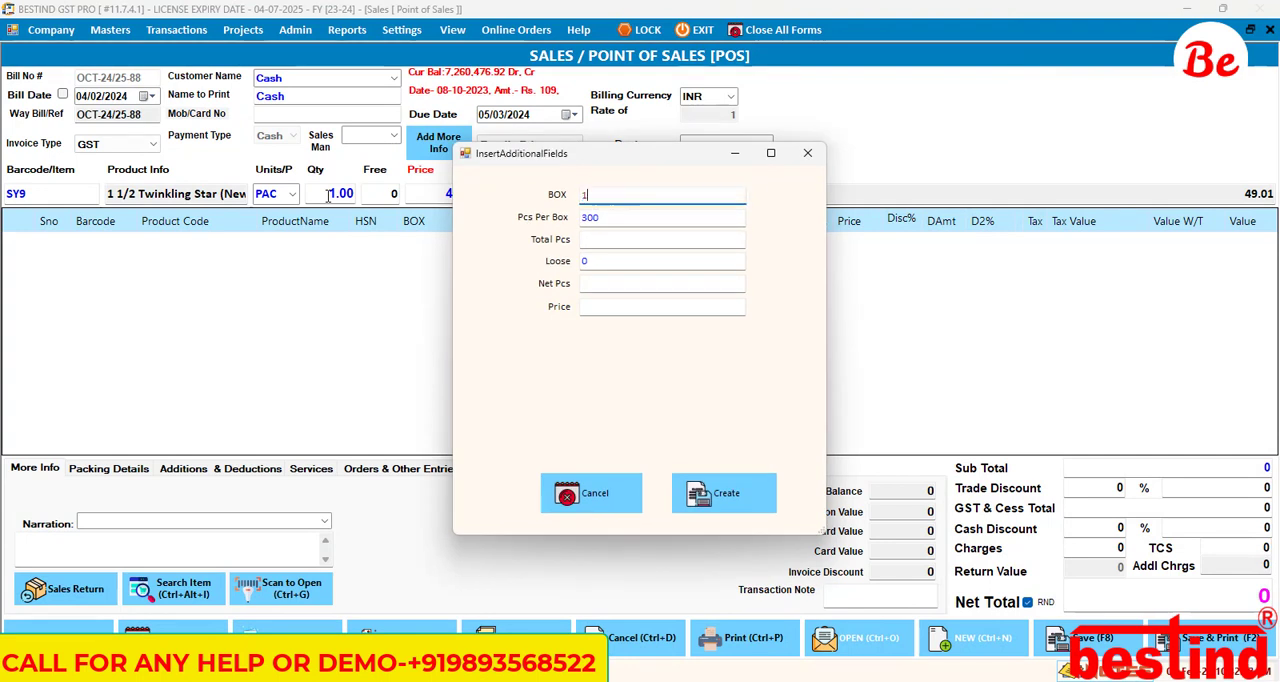
Step: Fill in the item's additional fields with BOX 10, Loose 200 and Price 43.25, calculating Total Pcs and Net Pcs
text(10)
key(Return)
key(Return)
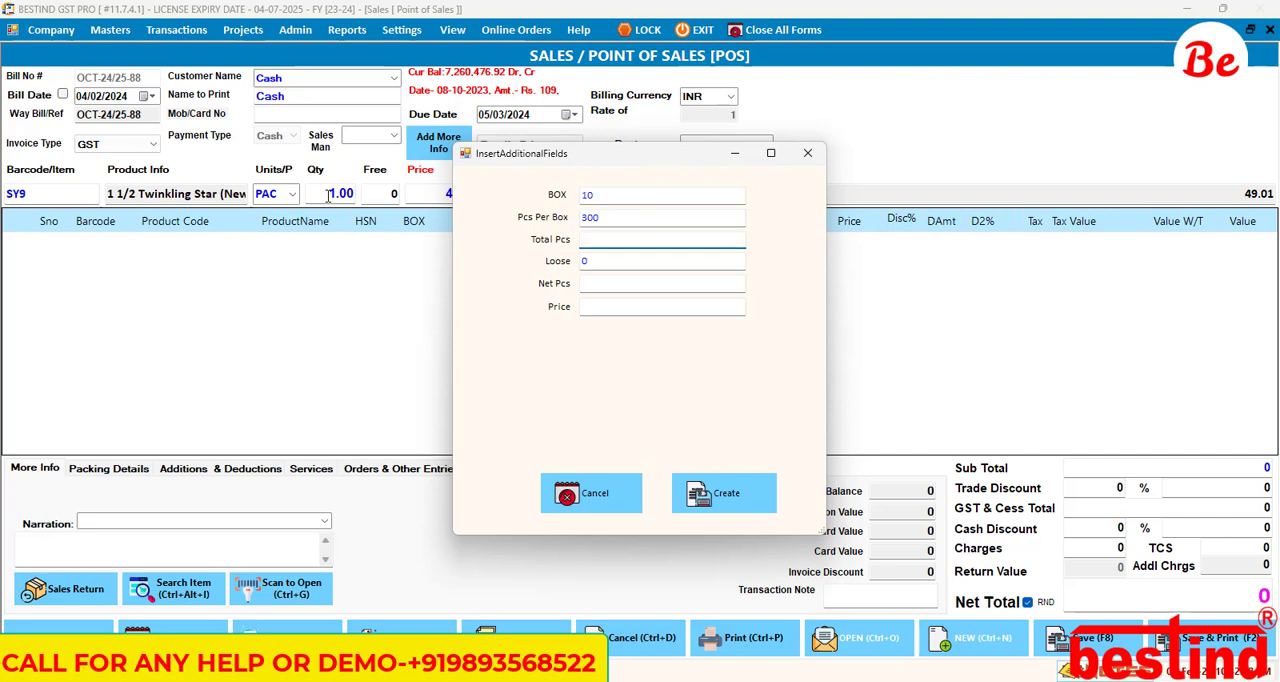
key(Return)
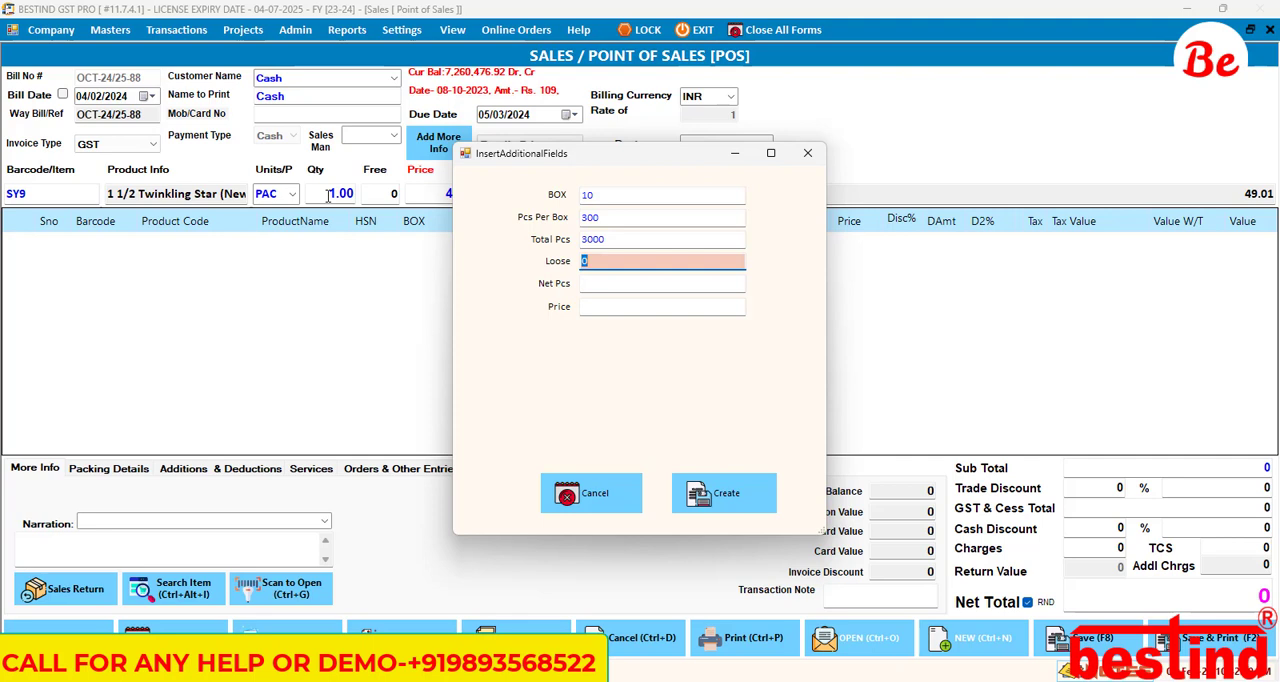
text(200)
key(Return)
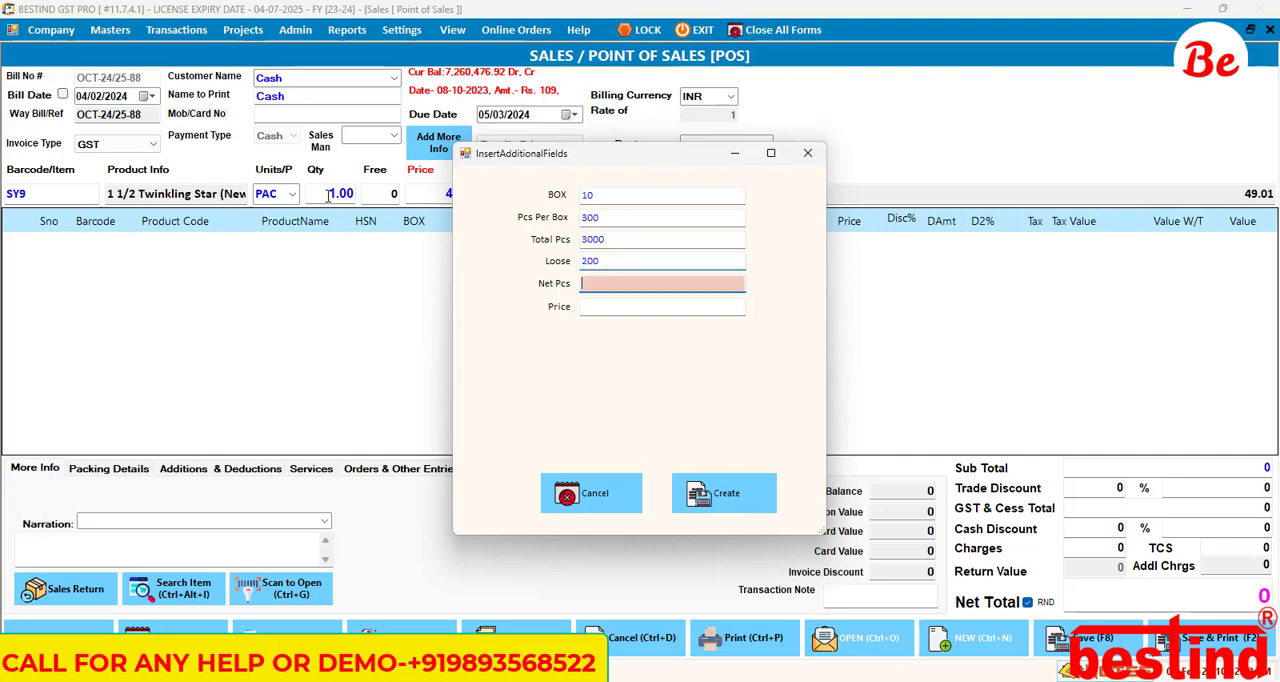
key(Return)
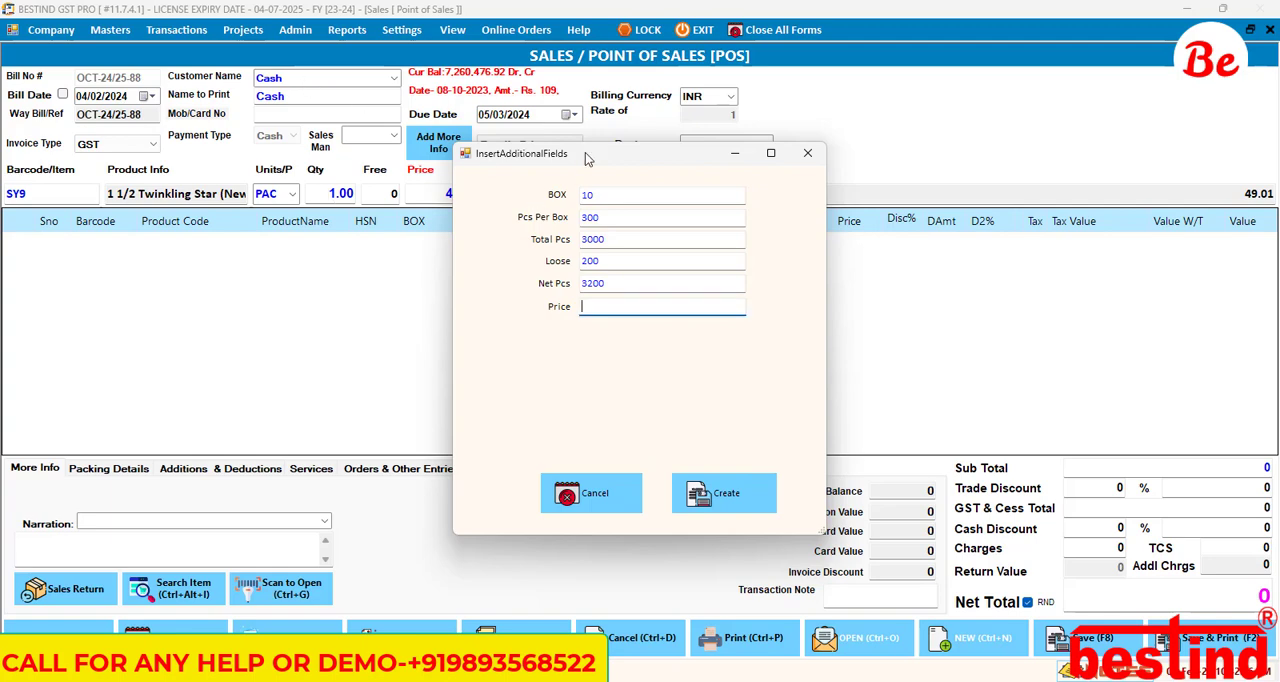
drag(588, 160, 783, 174)
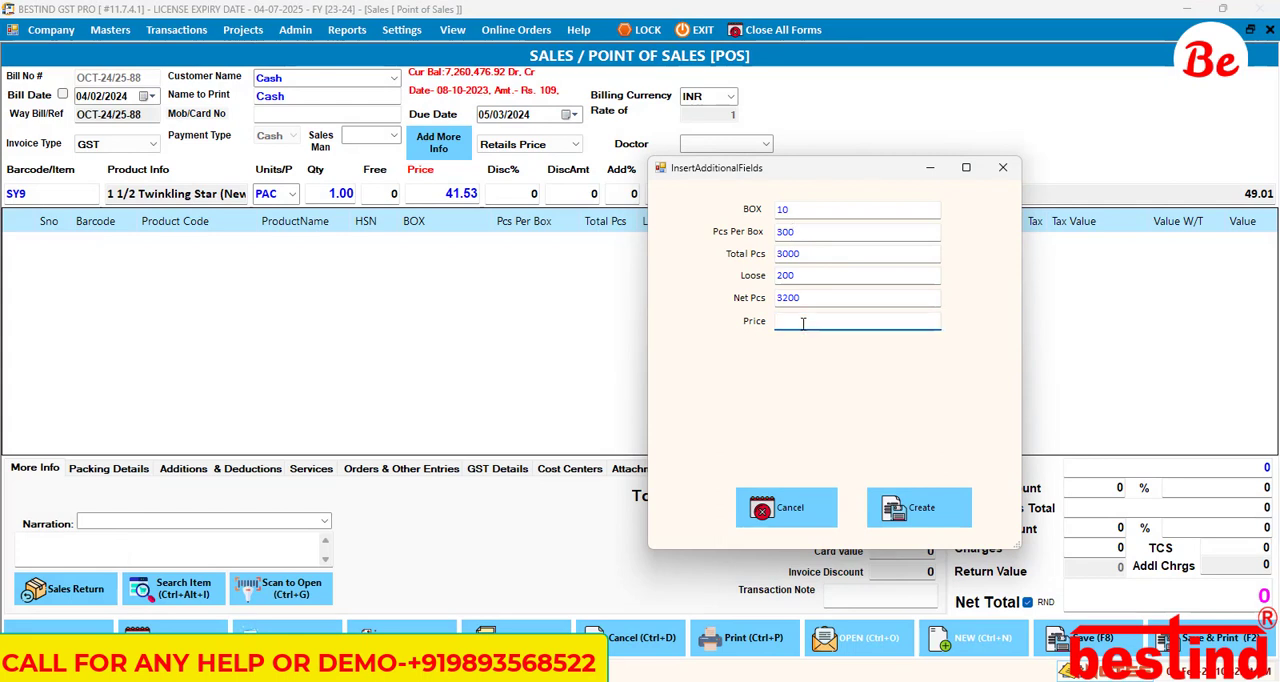
text(43.25)
key(Return)
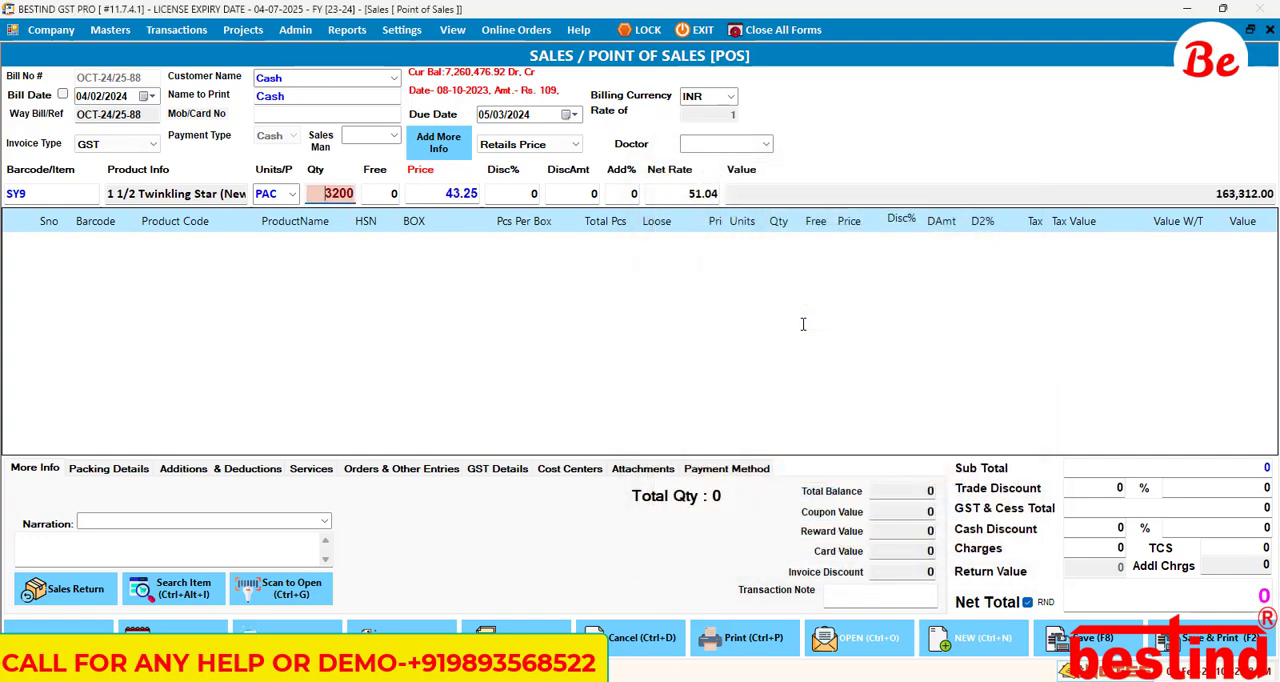
Step: Accept the item's remaining quantity, price and discount values and add the line to the bill
key(Return)
key(Return)
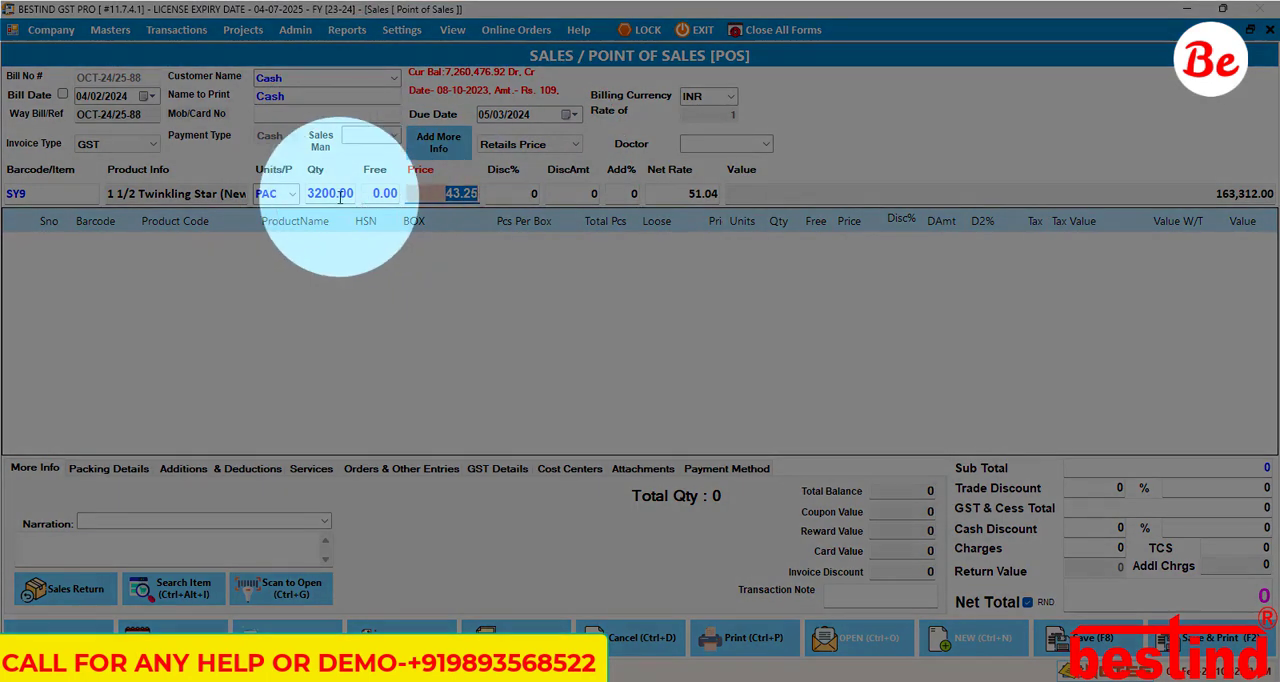
key(Return)
key(Return)
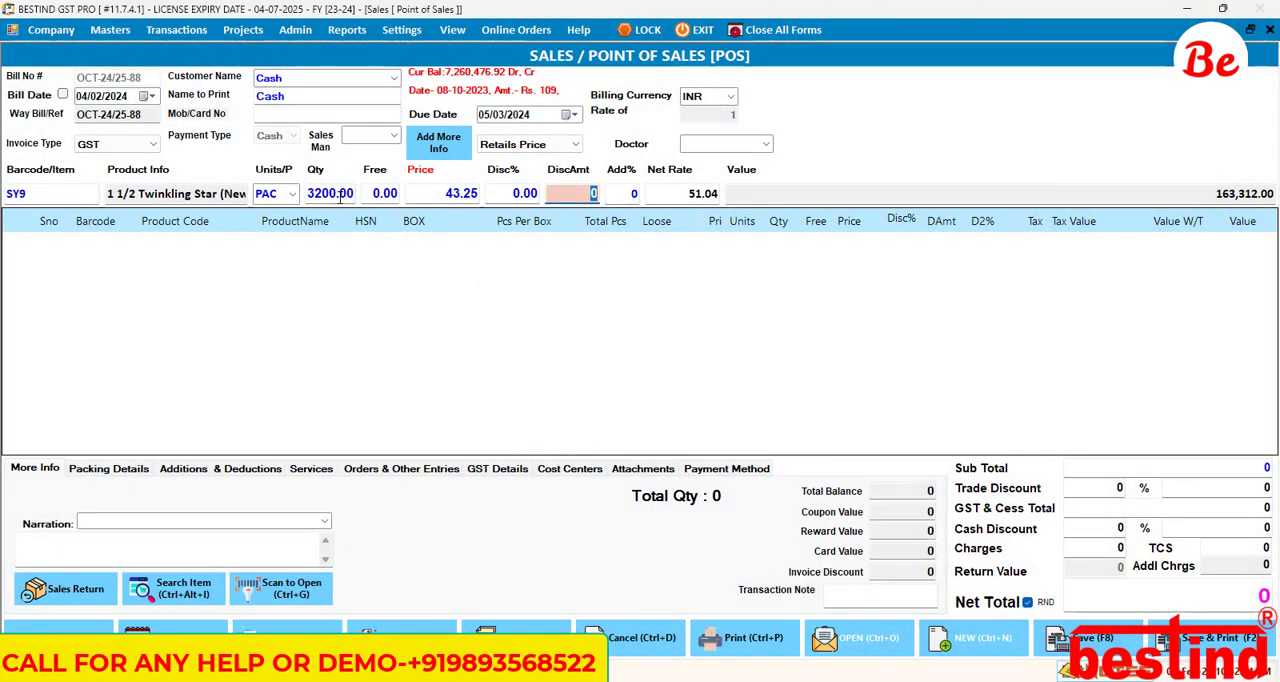
key(Return)
key(Return)
key(Return)
key(Return)
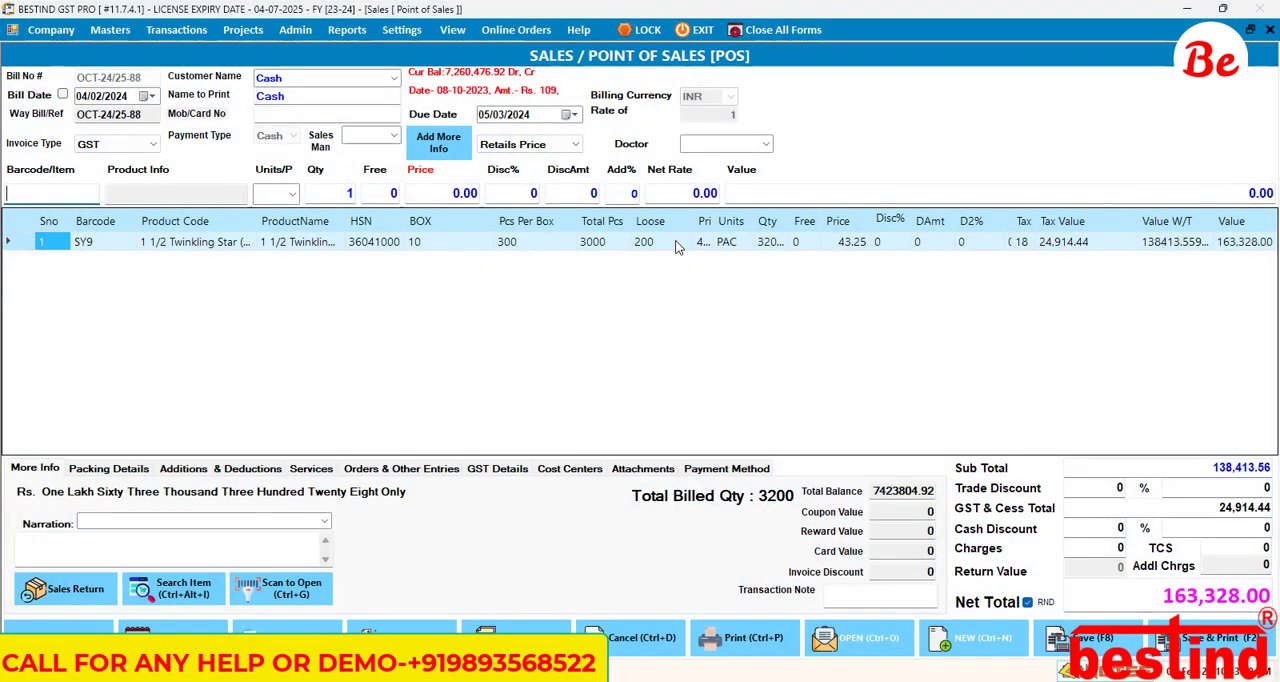
Step: Edit the additional fields data of the SY9 bill line, setting BOX to 10 and recalculating Total Pcs
click(511, 241)
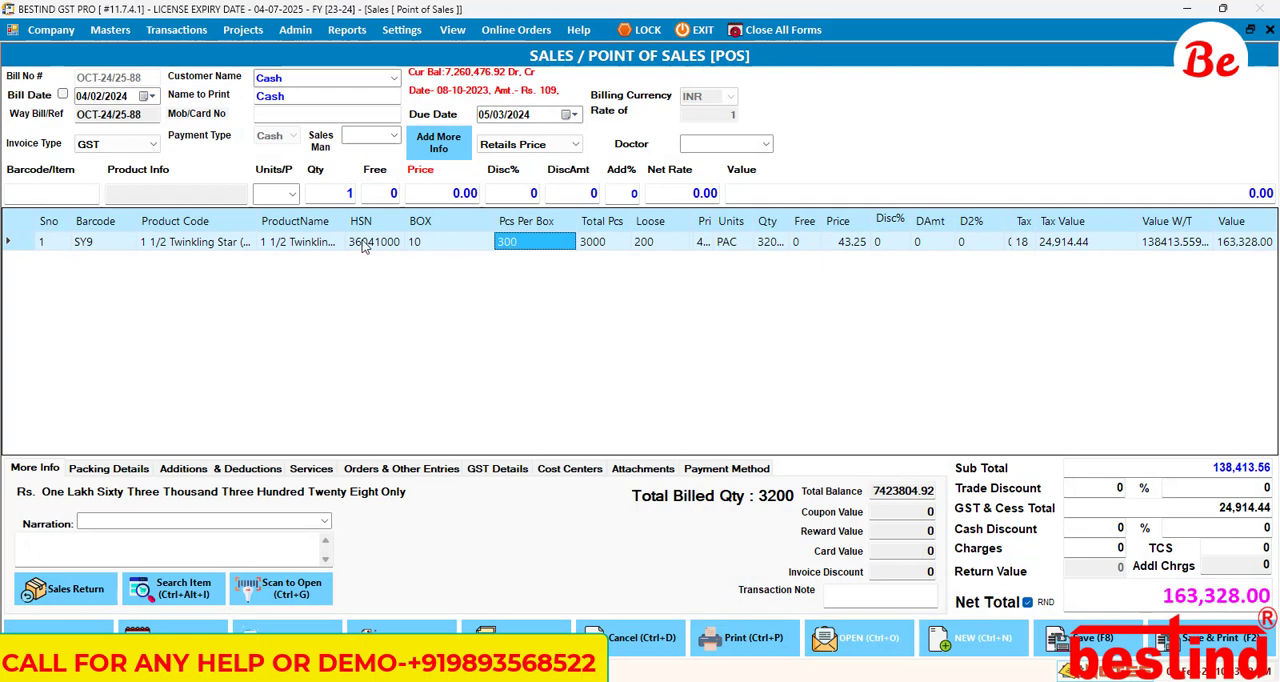
right_click(220, 247)
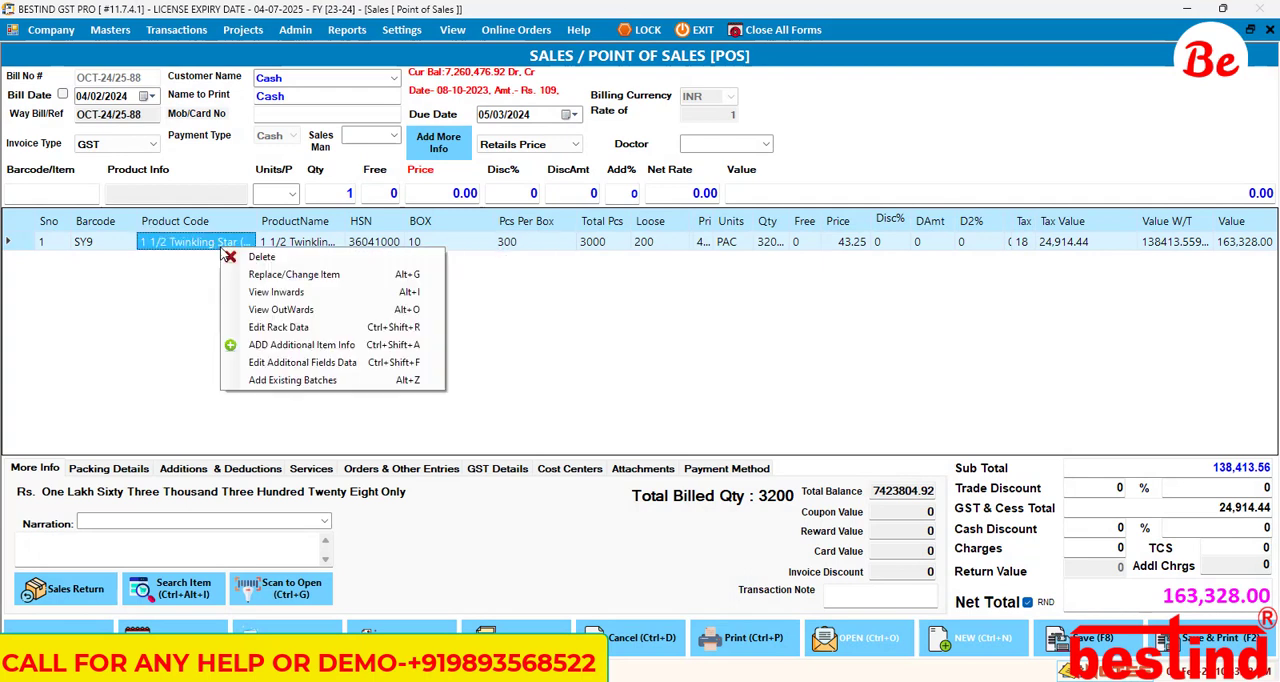
click(372, 368)
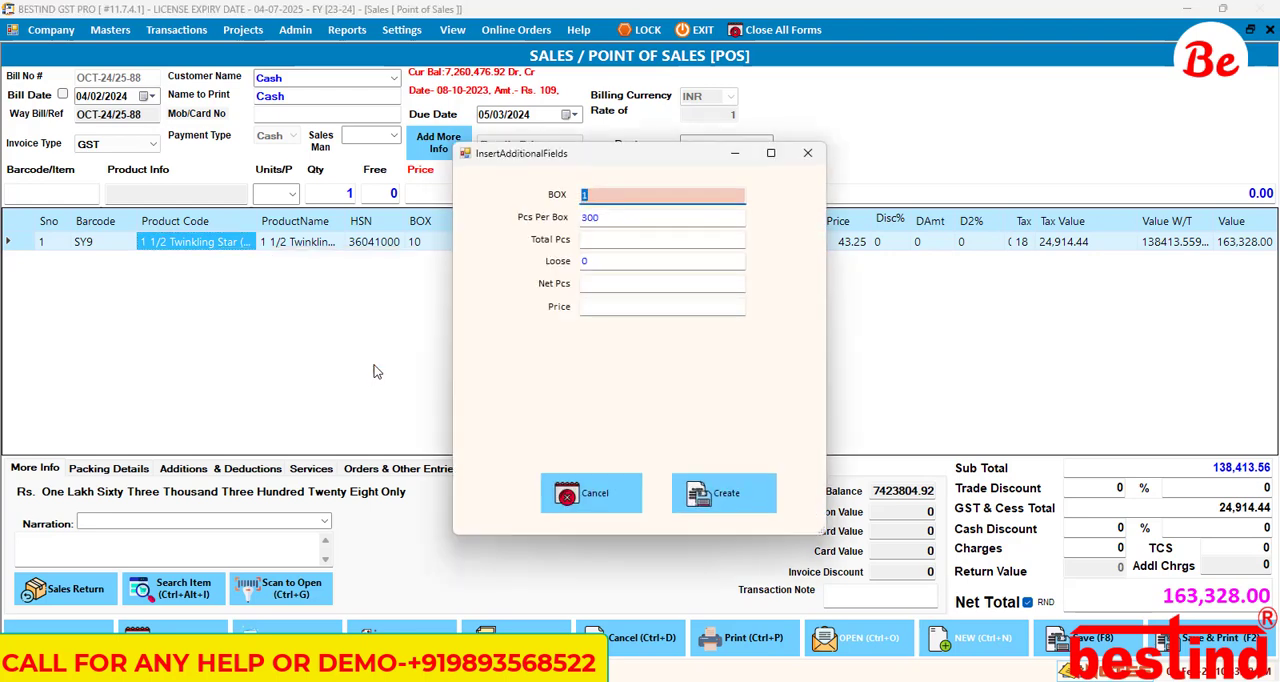
text(10)
key(Return)
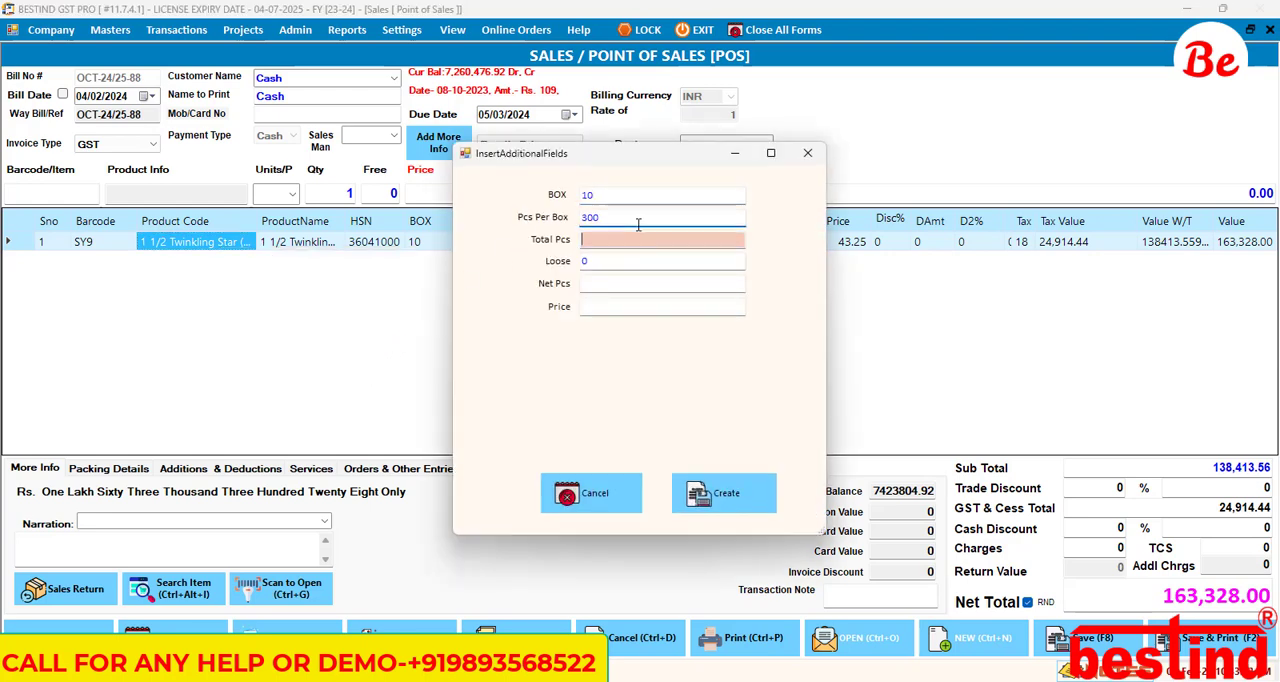
key(Return)
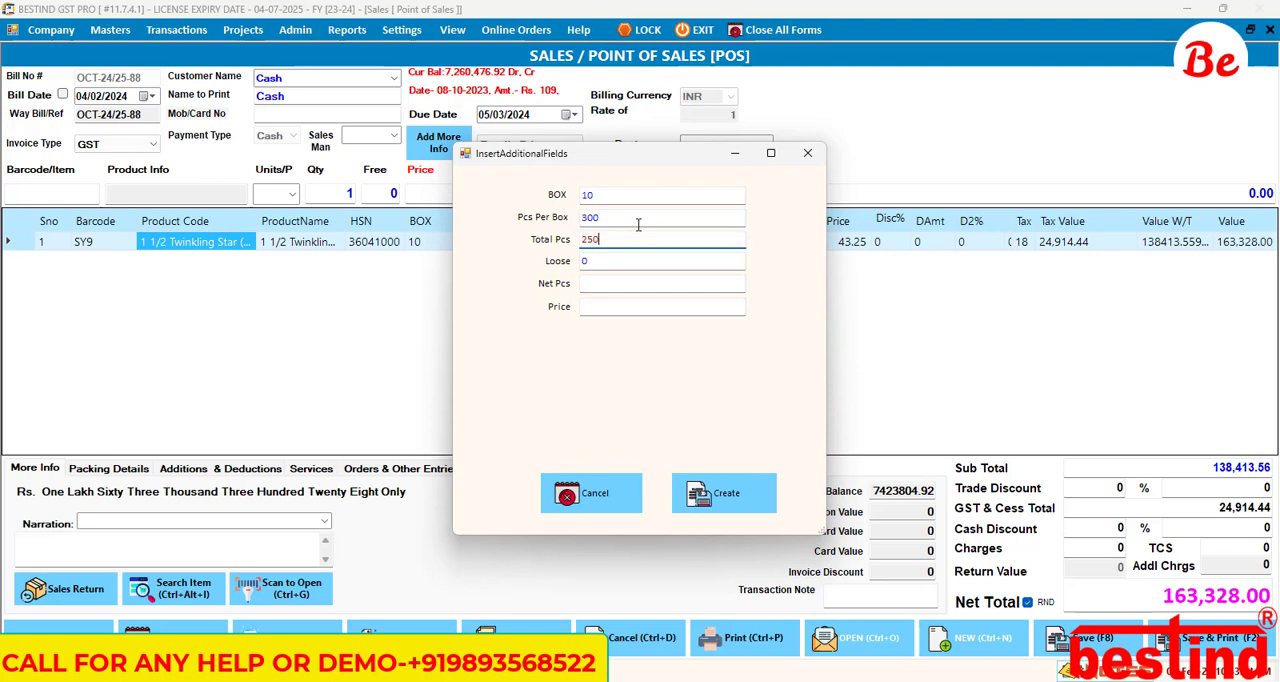
key(shift+Tab)
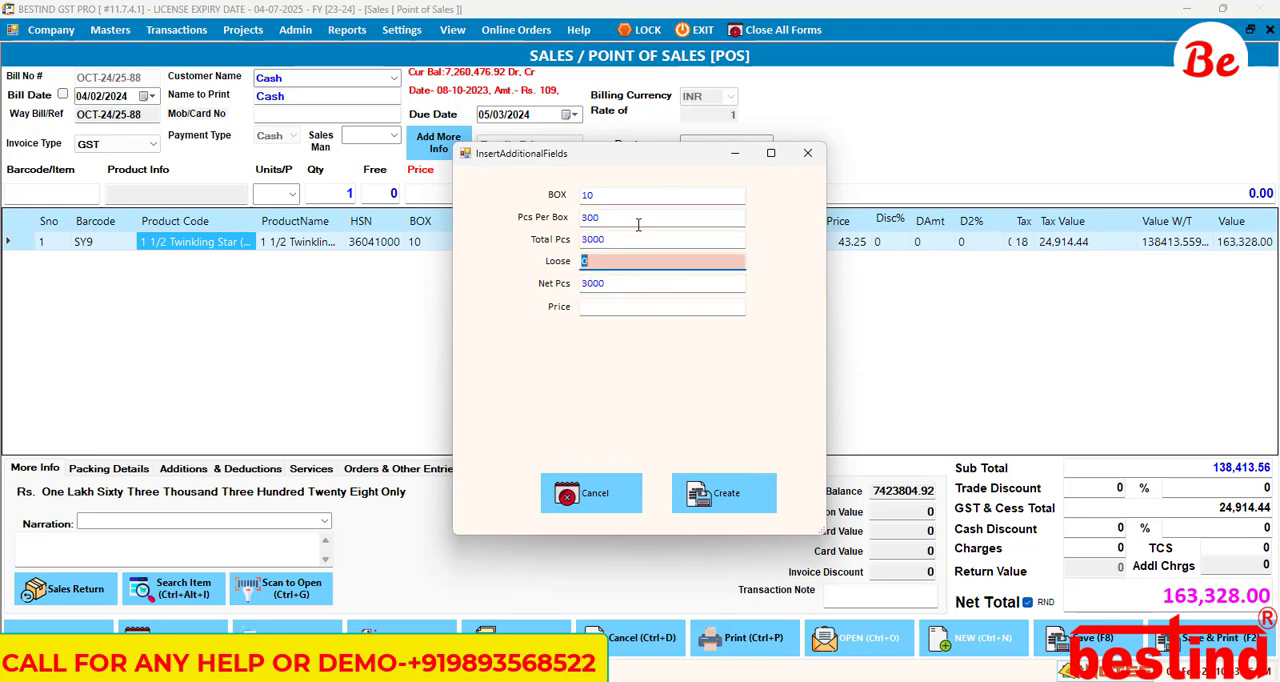
Step: Set Loose to 150, recalculate Net Pcs, enter Price 43.5 and apply the changes to the bill line
text(150)
key(Return)
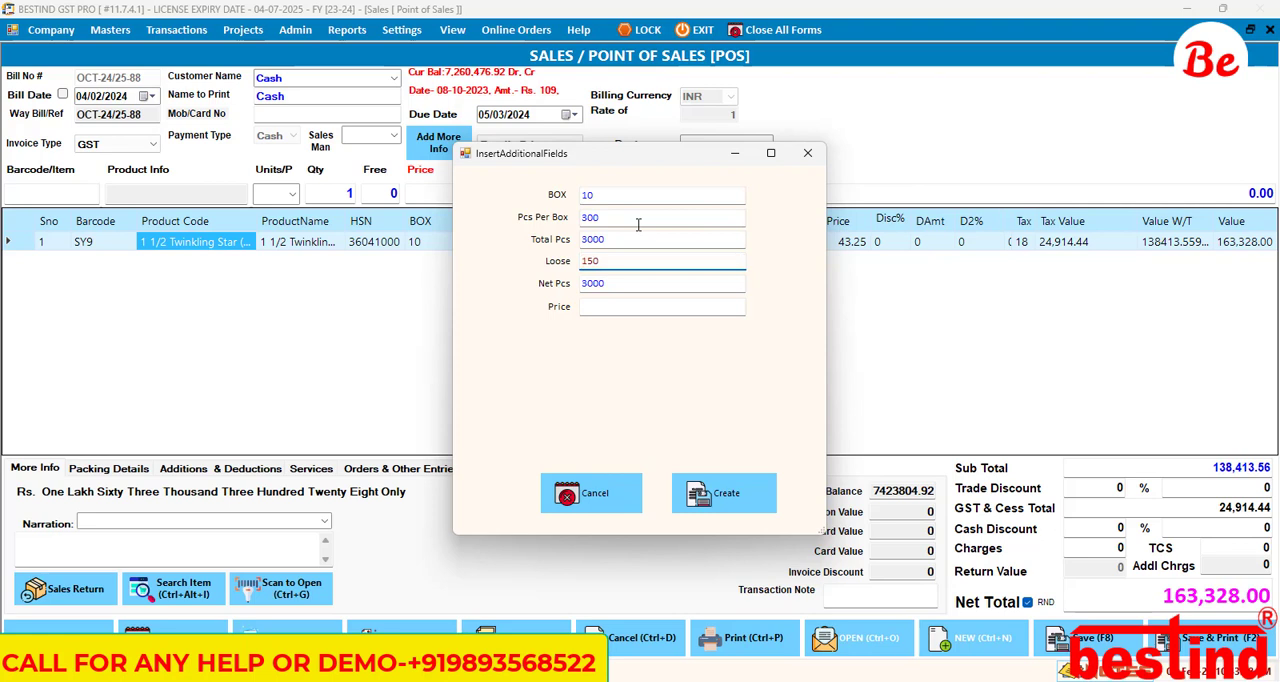
key(Return)
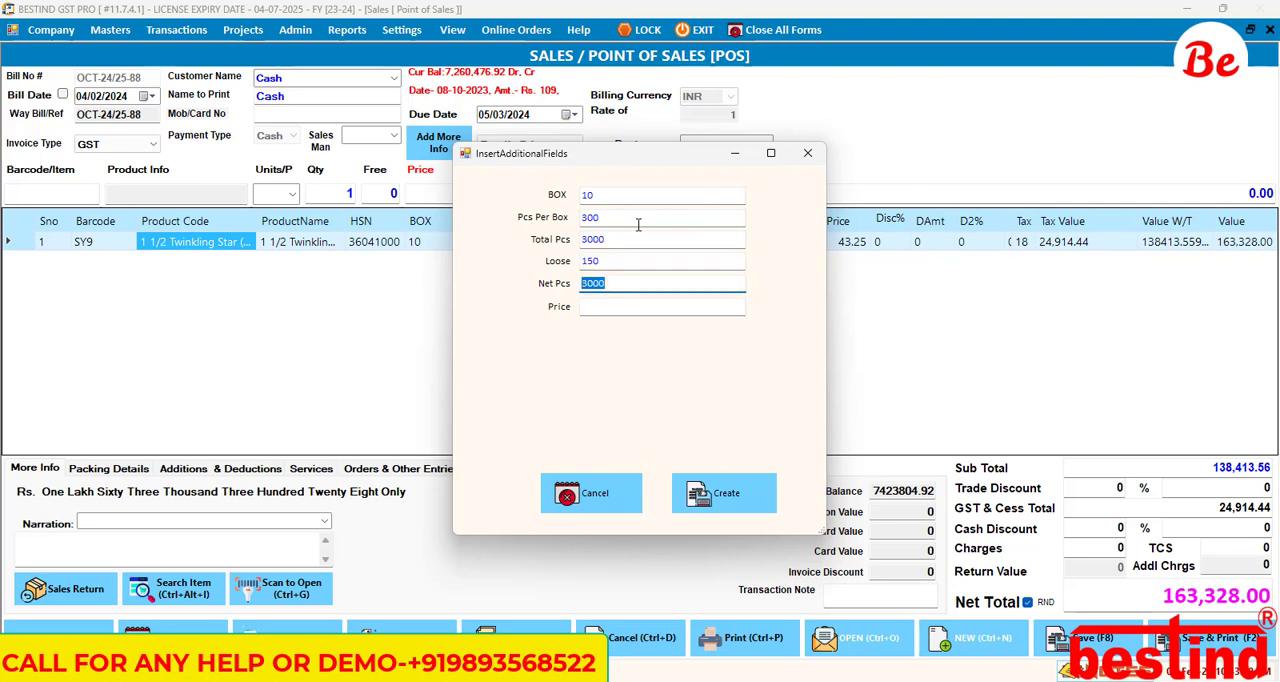
key(Return)
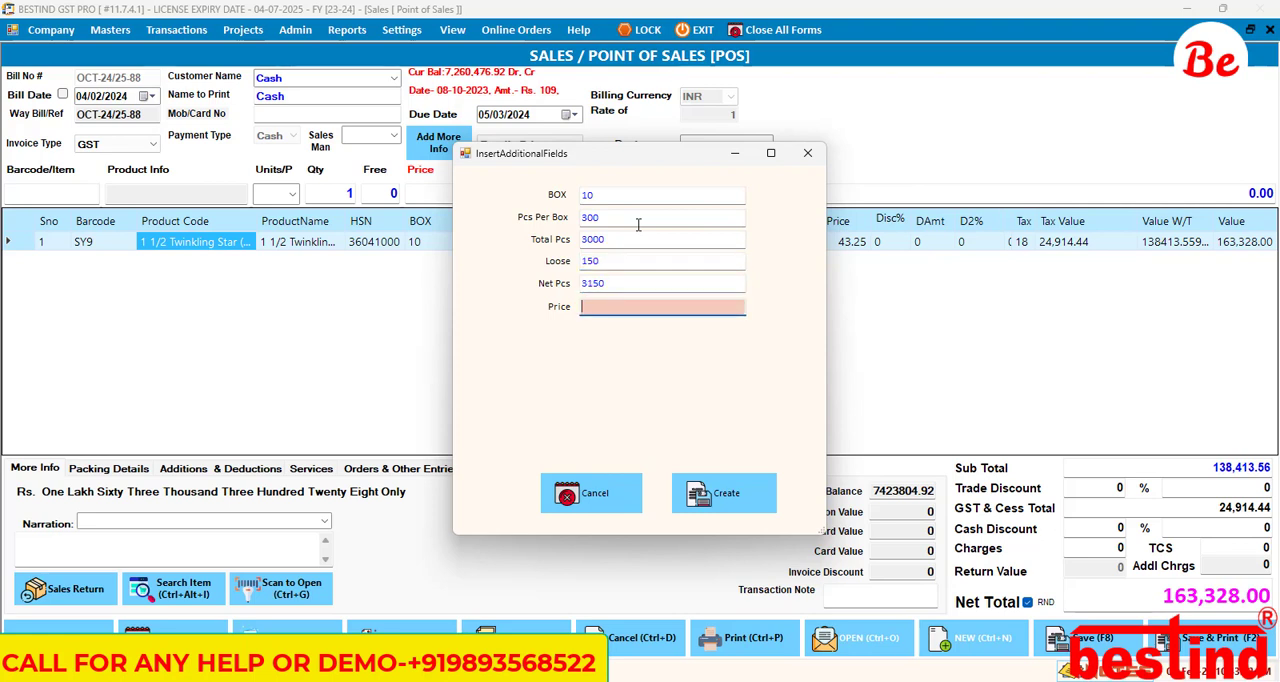
text(43.5)
key(Return)
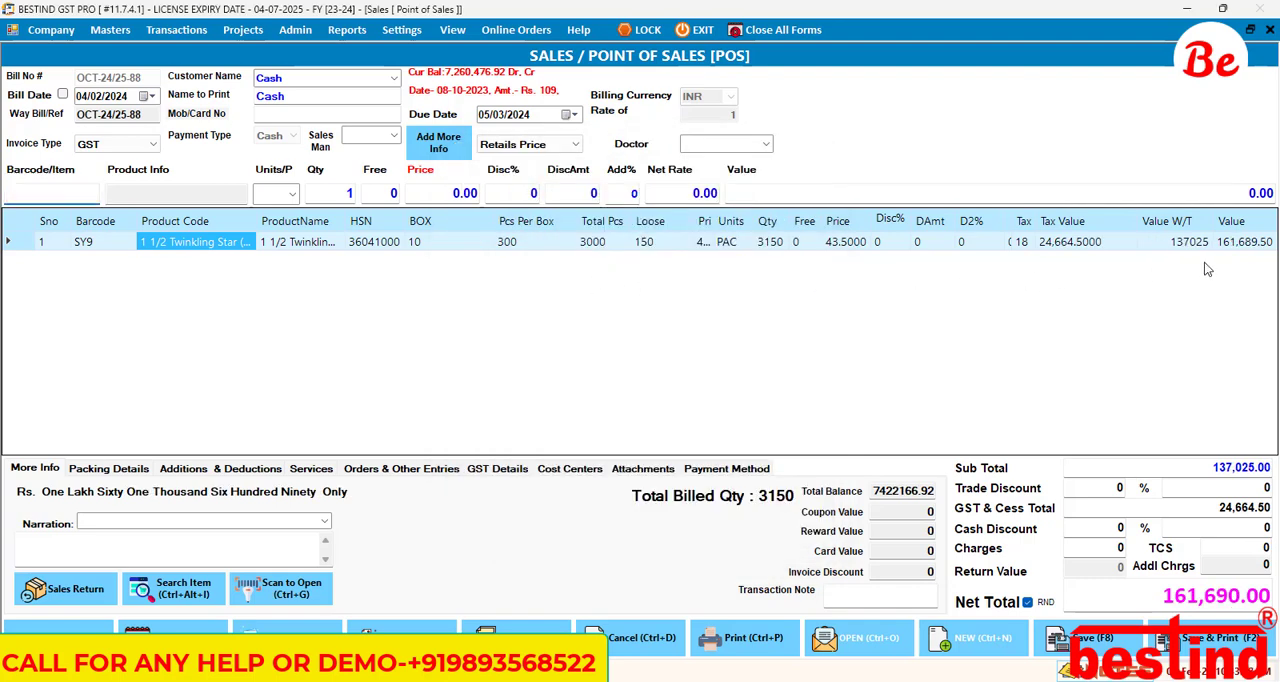
click(602, 244)
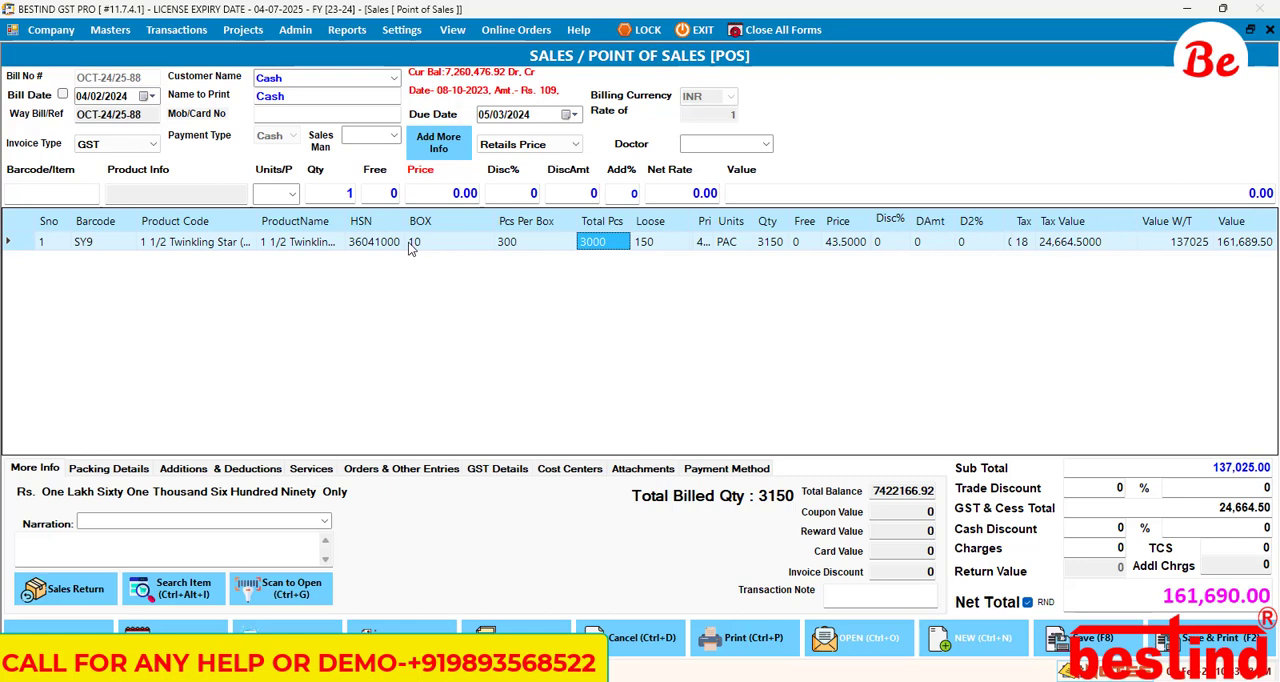
key(Return)
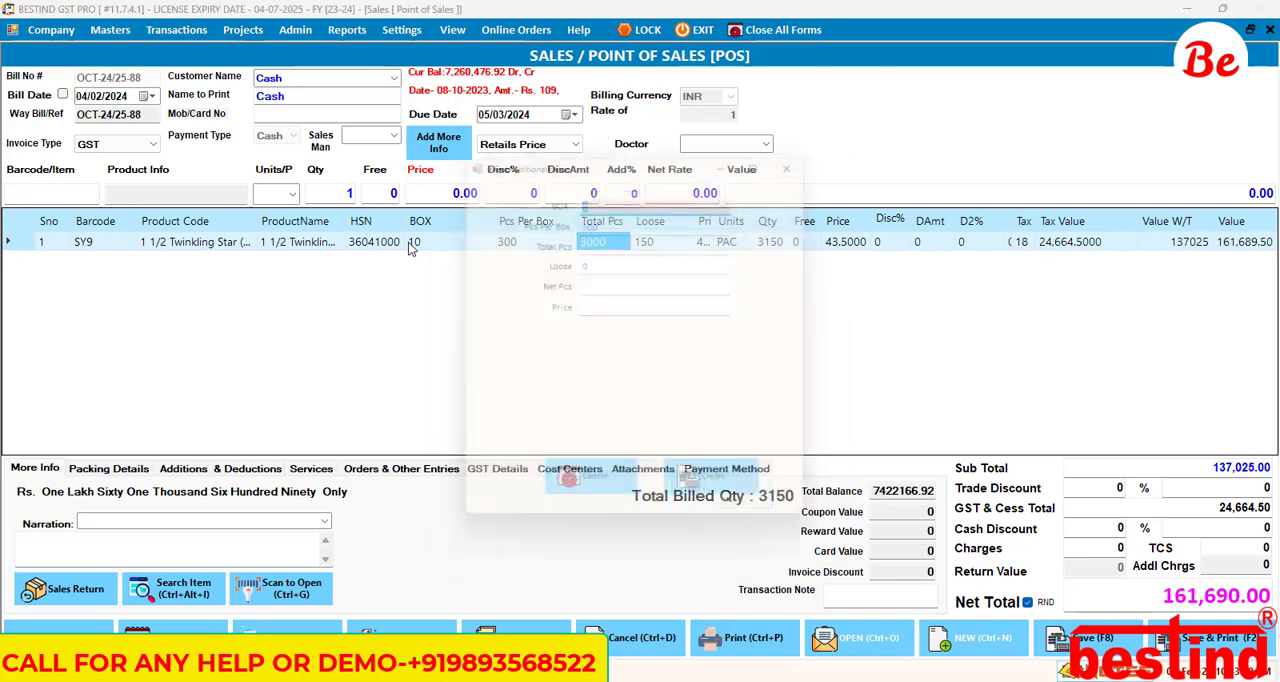
click(604, 223)
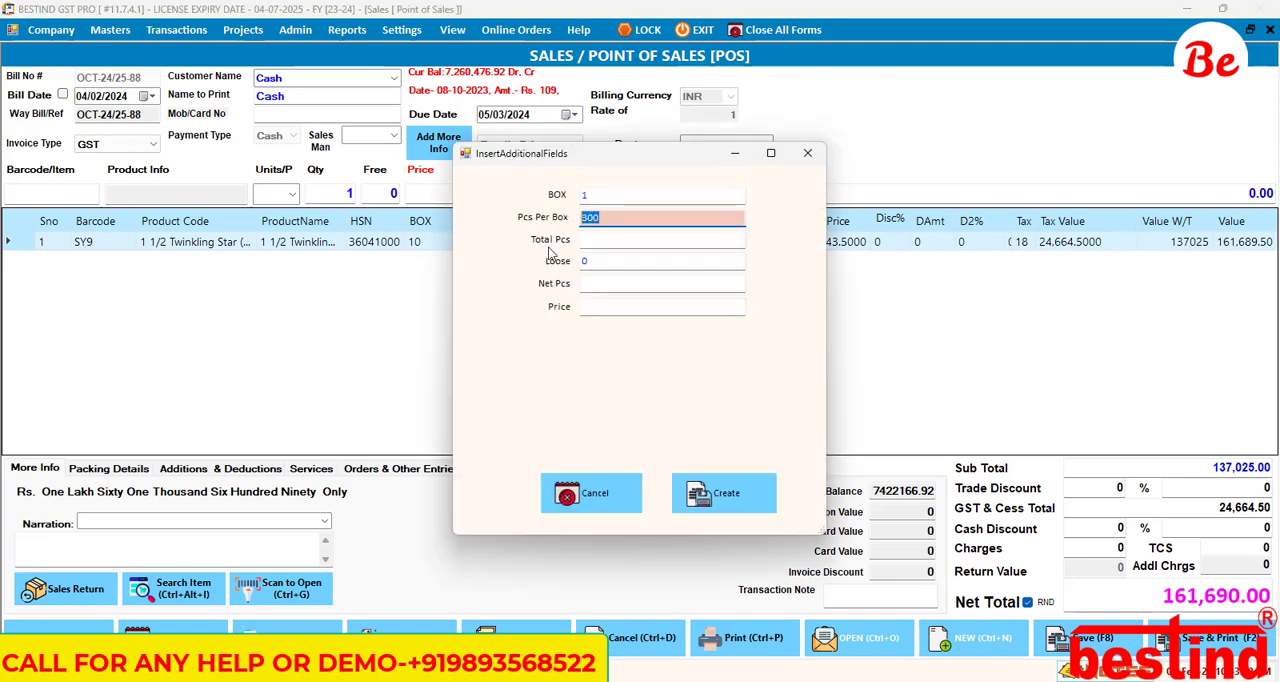
click(580, 499)
Step: Leave the sales bill and bring up the Stock Items list
key(ctrl+Tab)
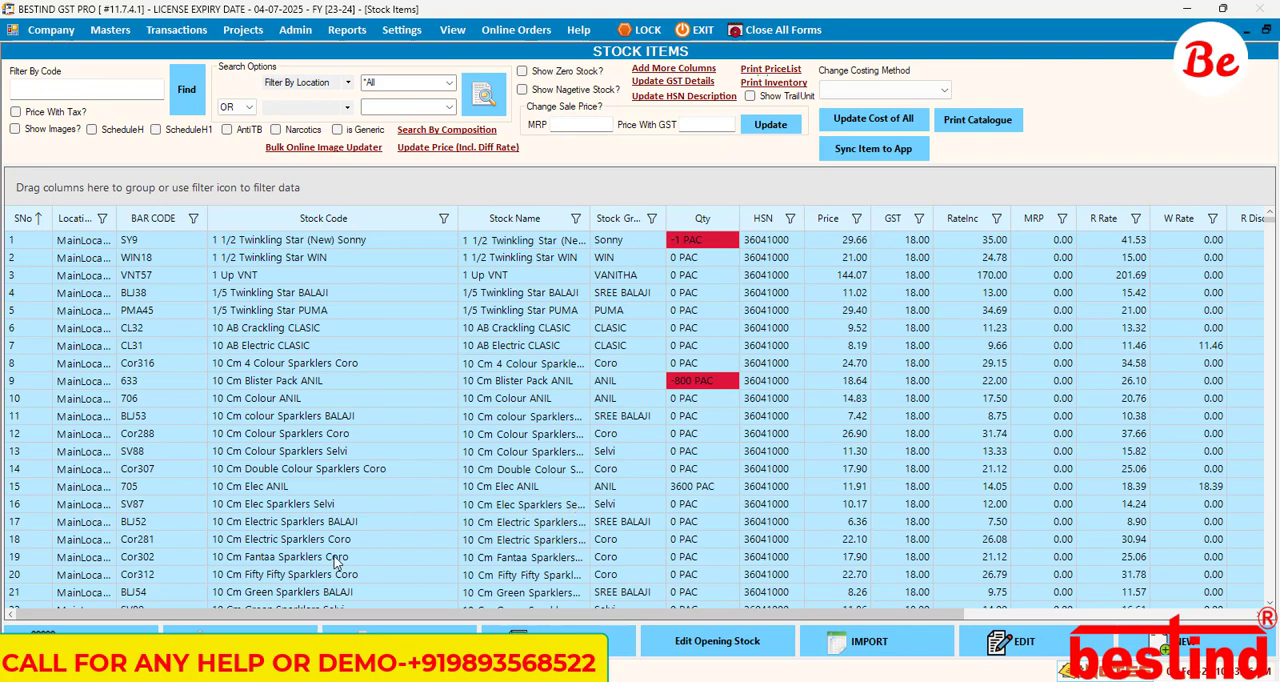
key(ctrl+Tab)
click(156, 250)
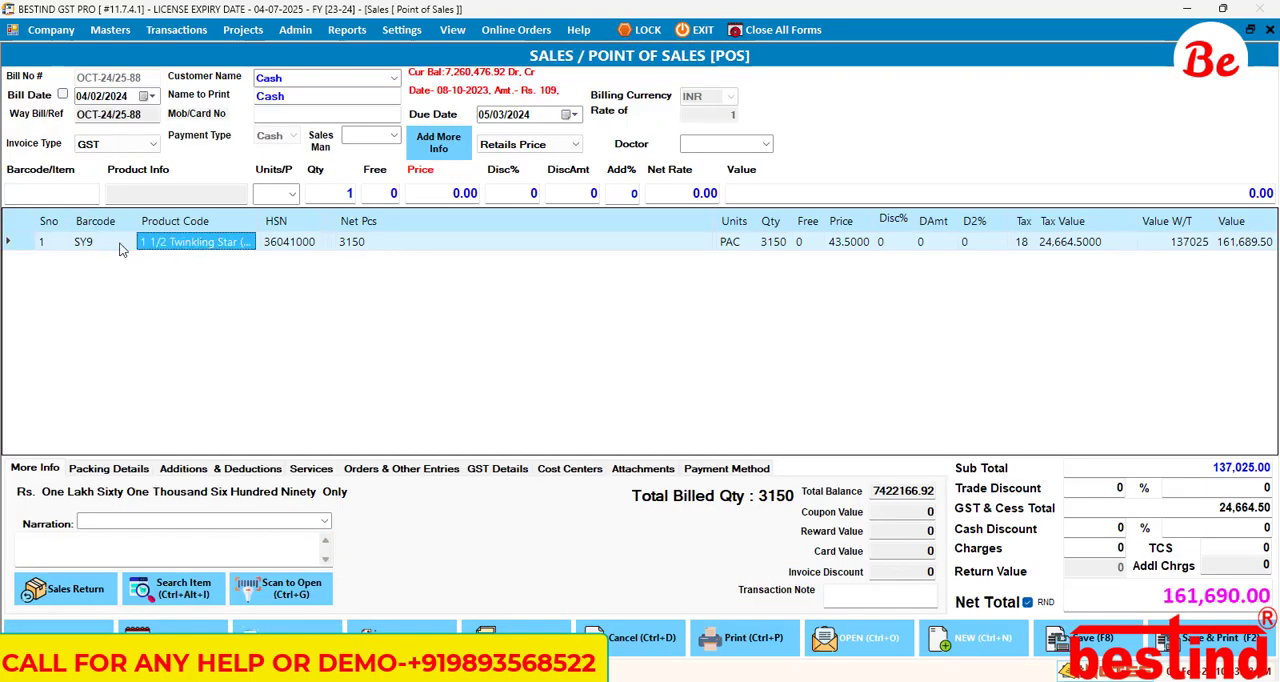
key(Escape)
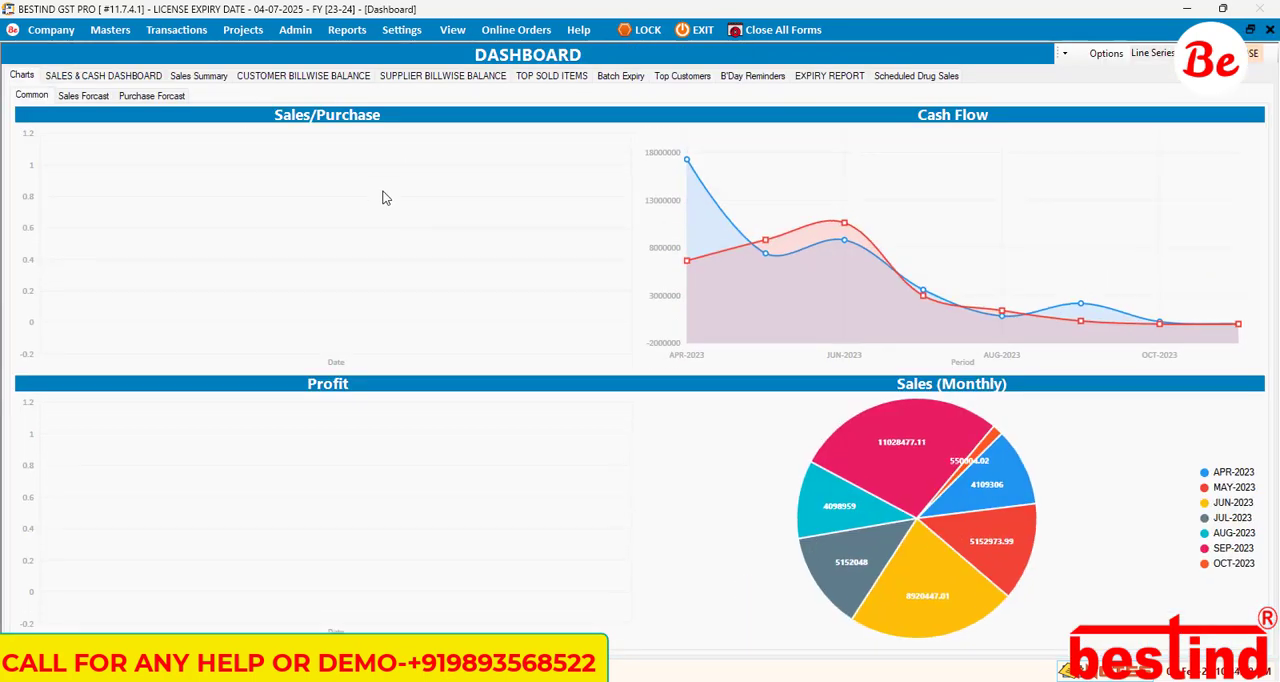
key(ctrl+i)
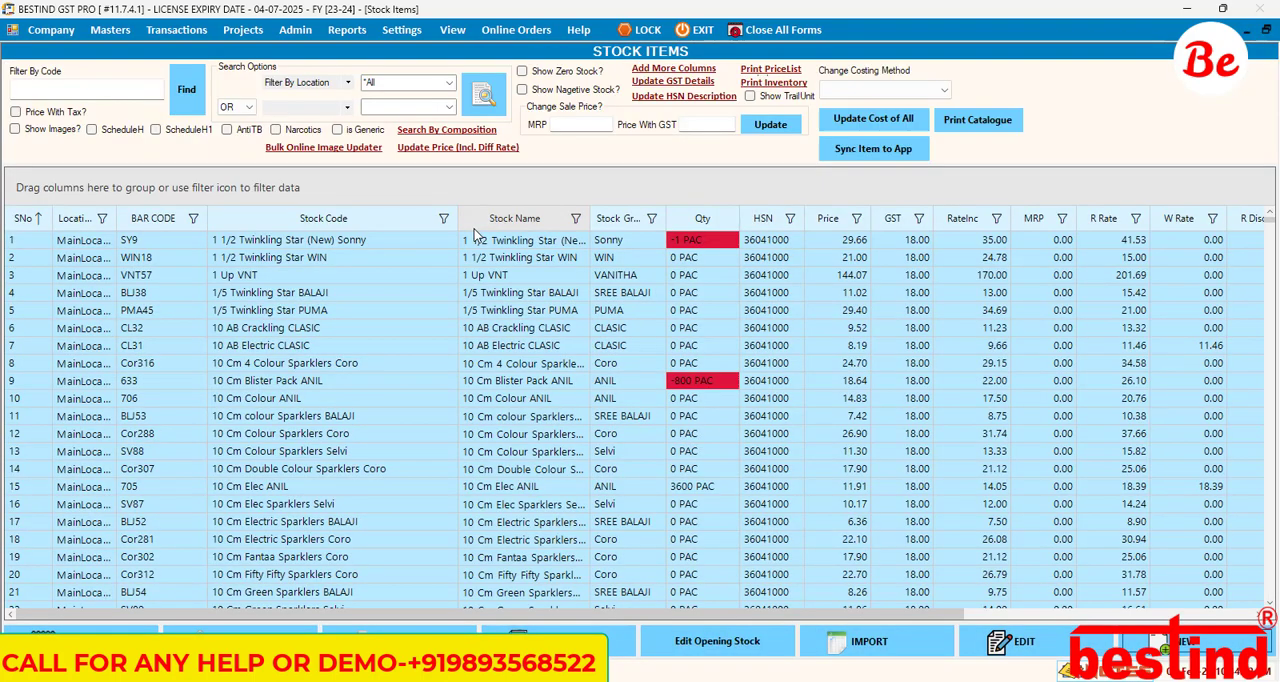
Step: Open stock item SY9 for alteration and bring up its additional fields
click(251, 248)
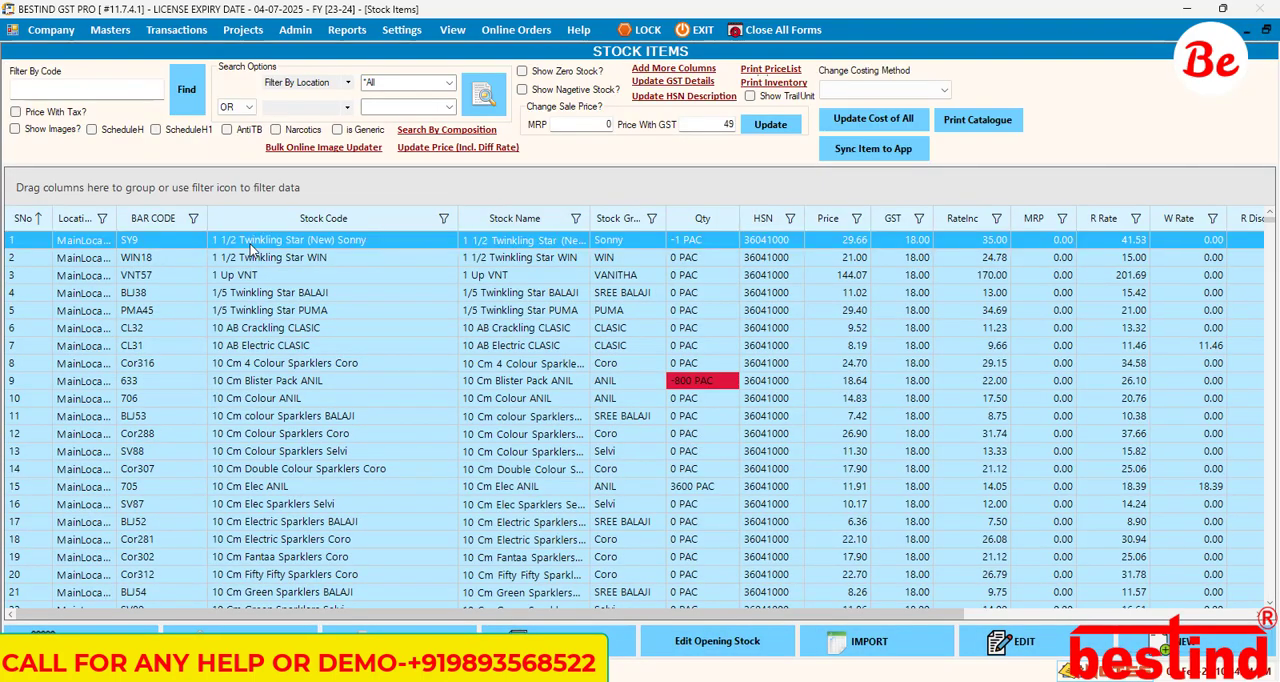
right_click(251, 248)
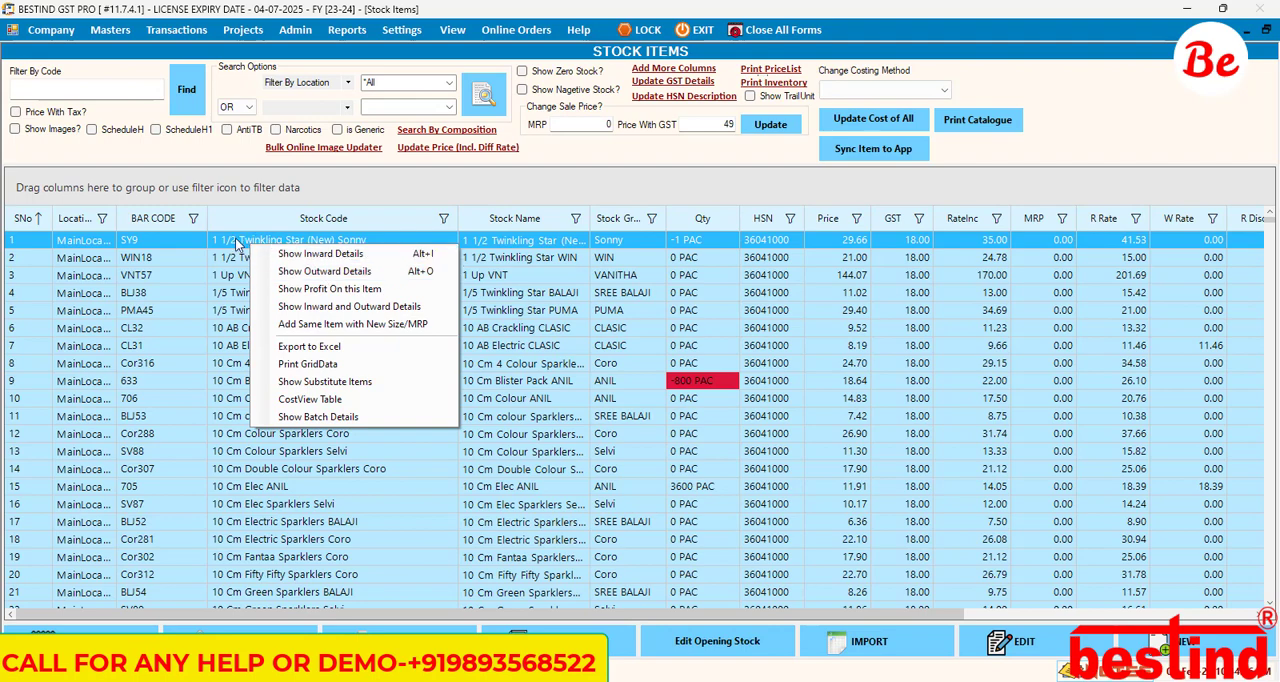
double_click(235, 237)
click(646, 399)
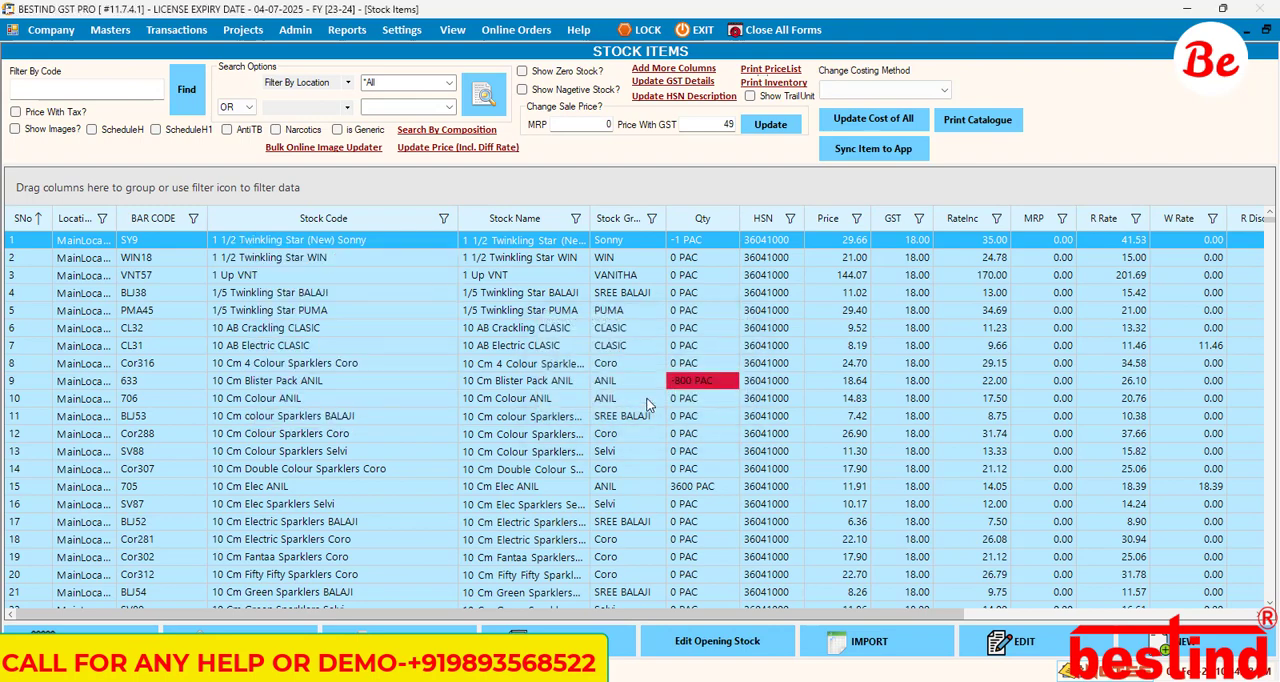
click(906, 131)
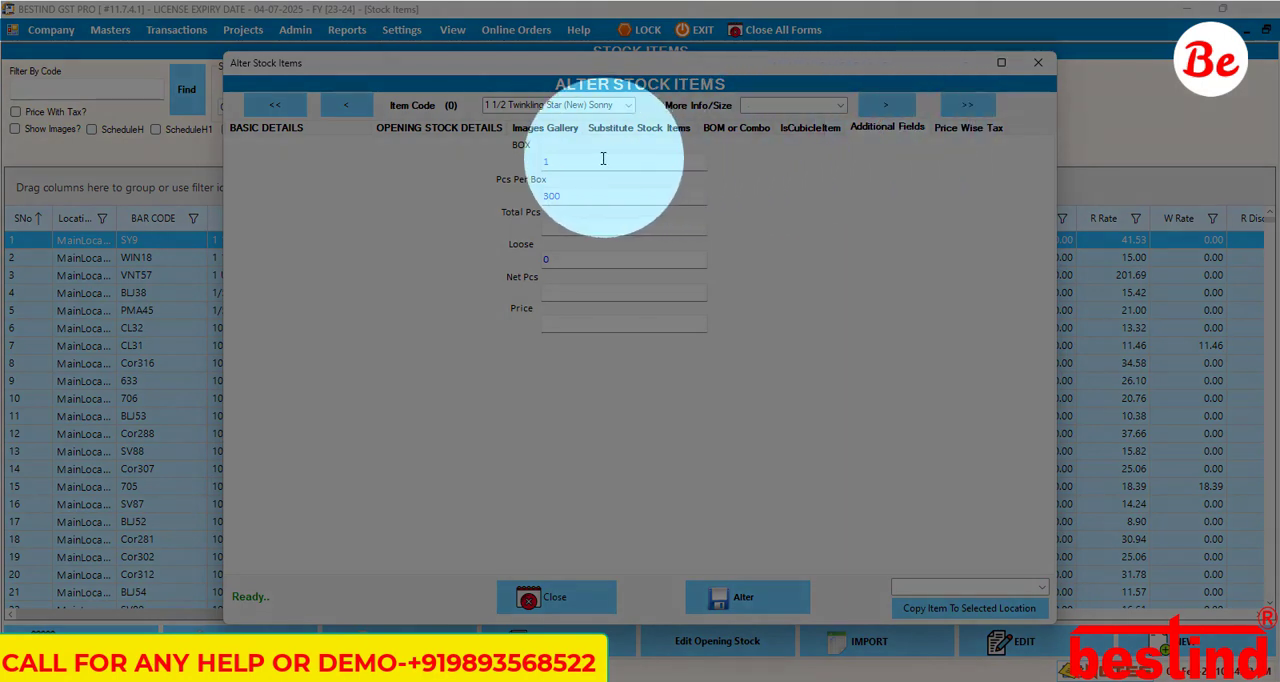
Step: Recalculate the item's default Total Pcs and Net Pcs from its BOX, Pcs Per Box and Loose values
click(603, 158)
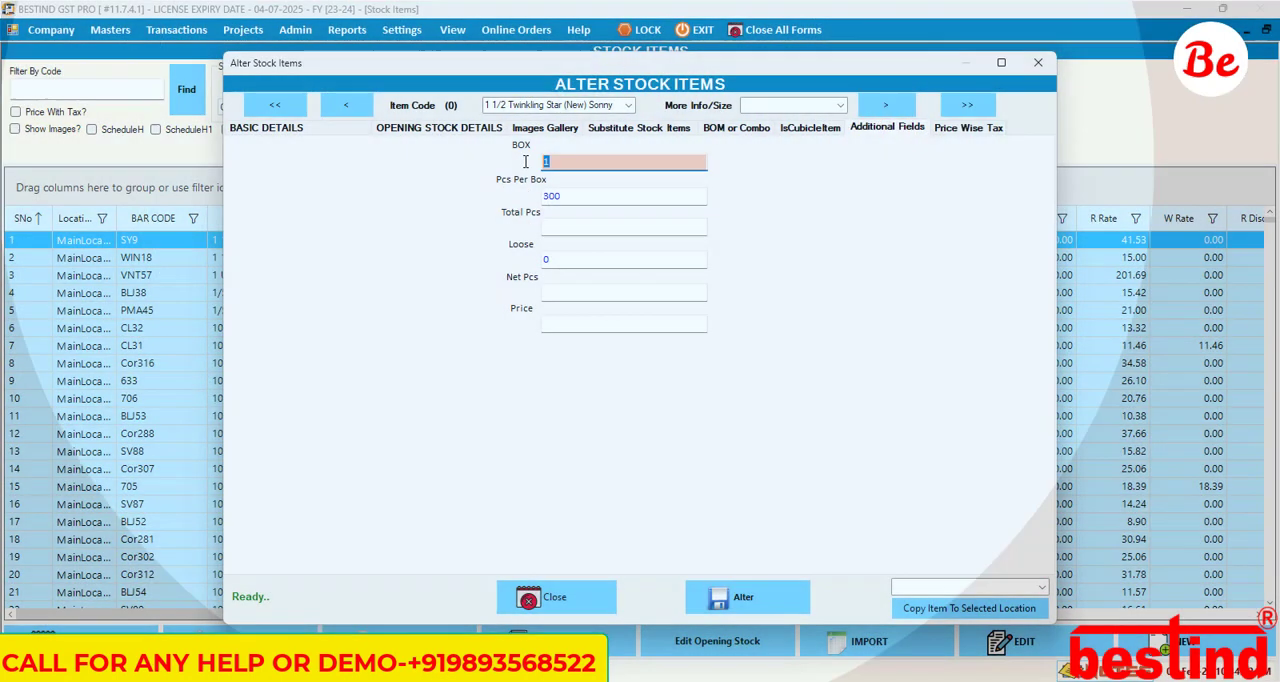
key(Tab)
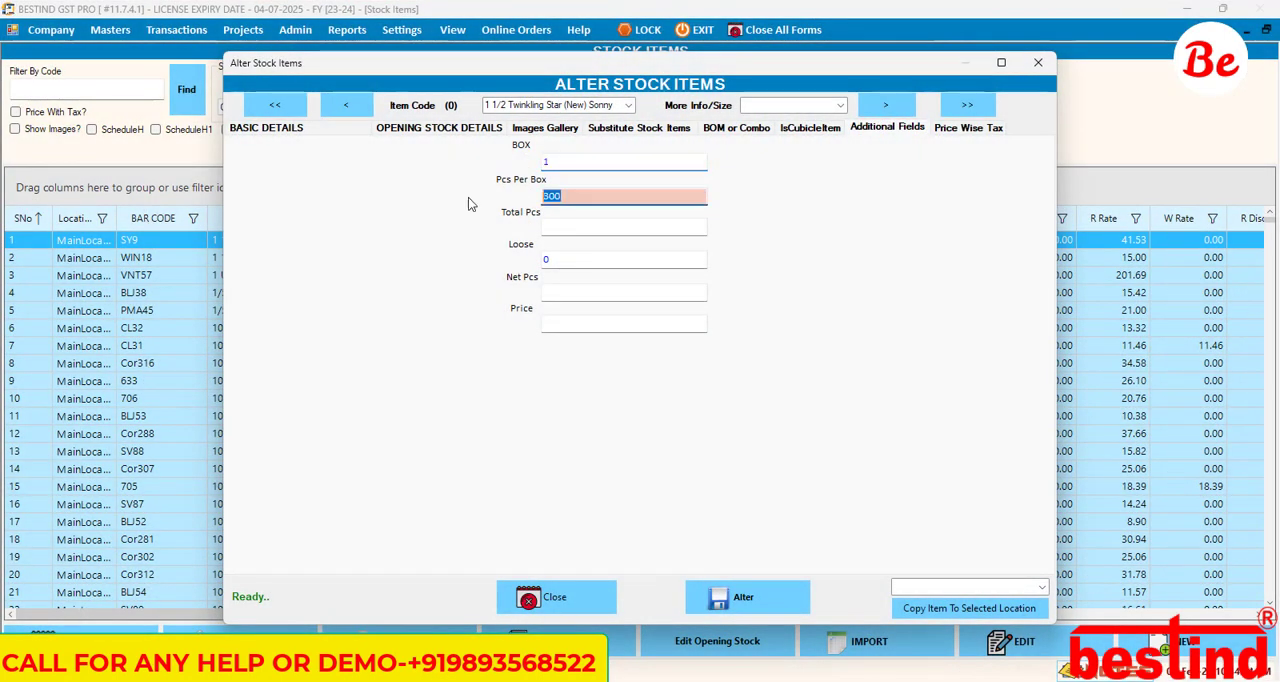
key(Tab)
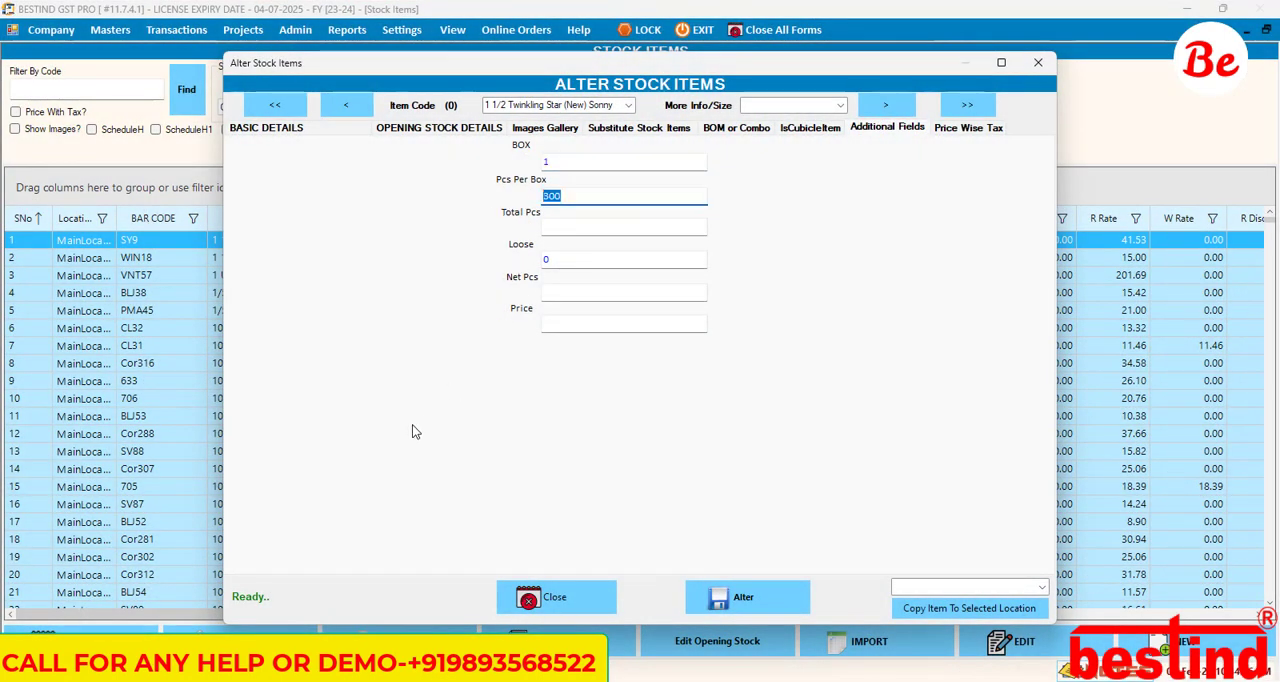
key(Tab)
key(Tab)
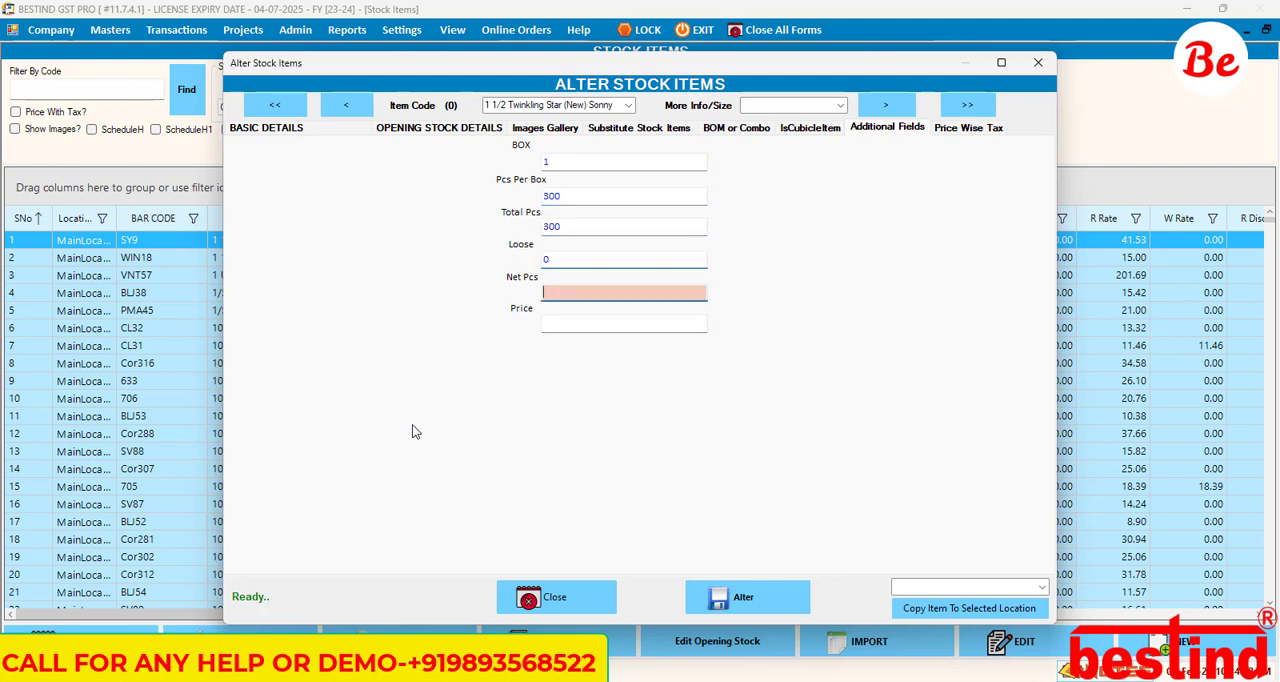
key(Tab)
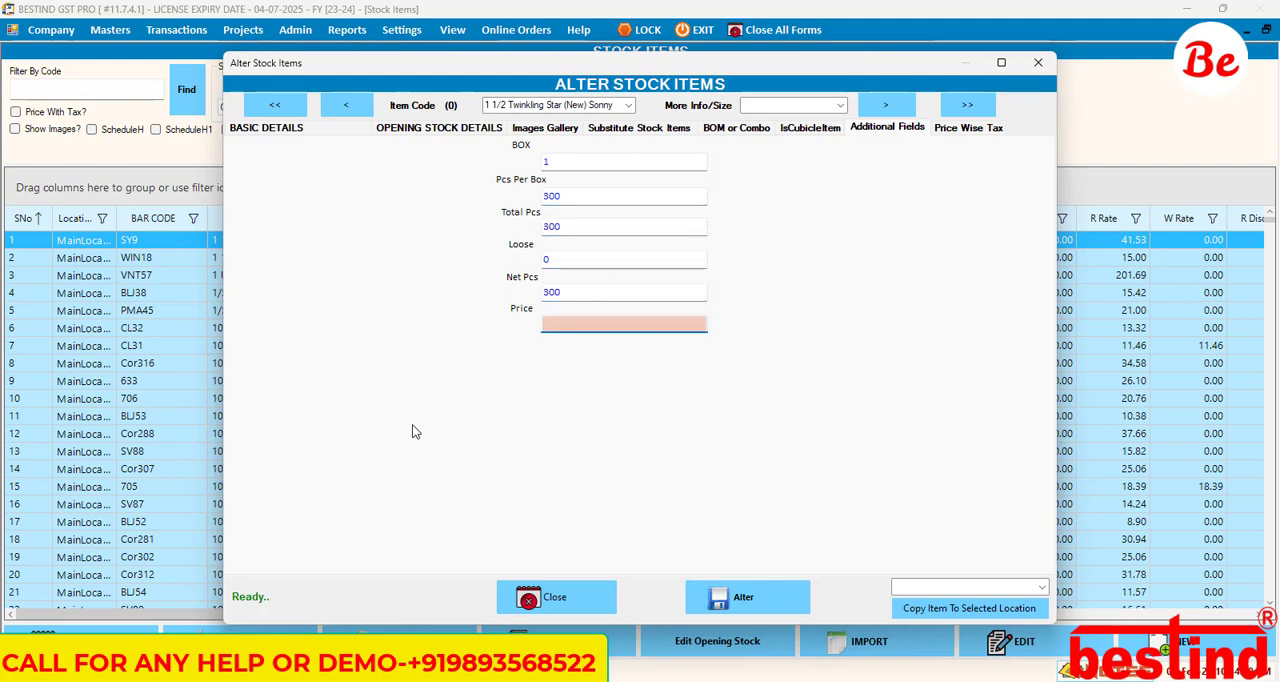
Step: Save the altered stock item, close it and return from the Stock Items list to the sales bill
click(570, 329)
click(756, 608)
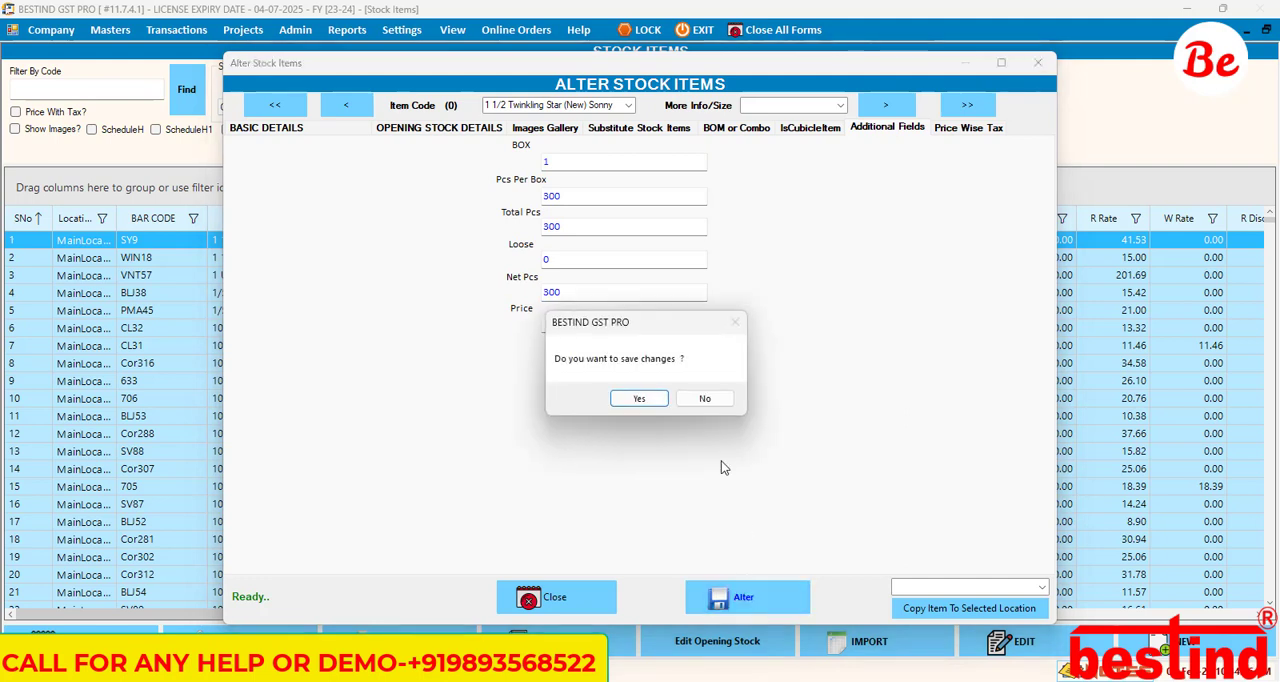
click(653, 401)
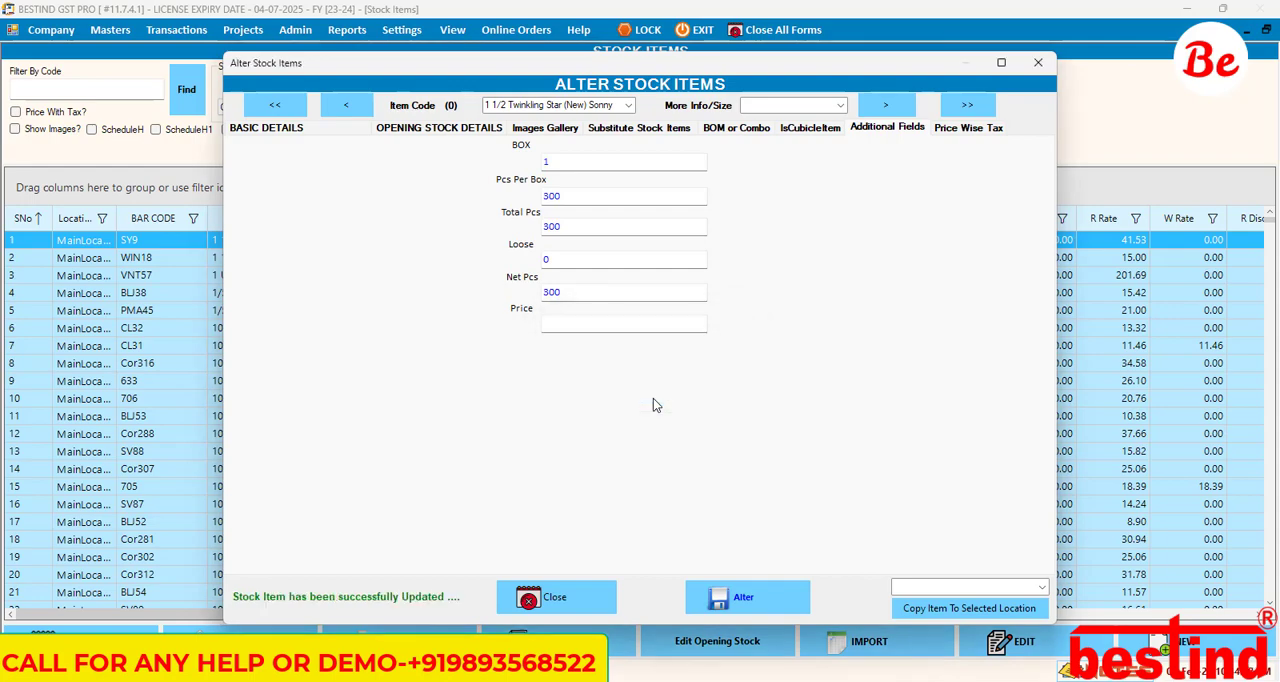
click(597, 583)
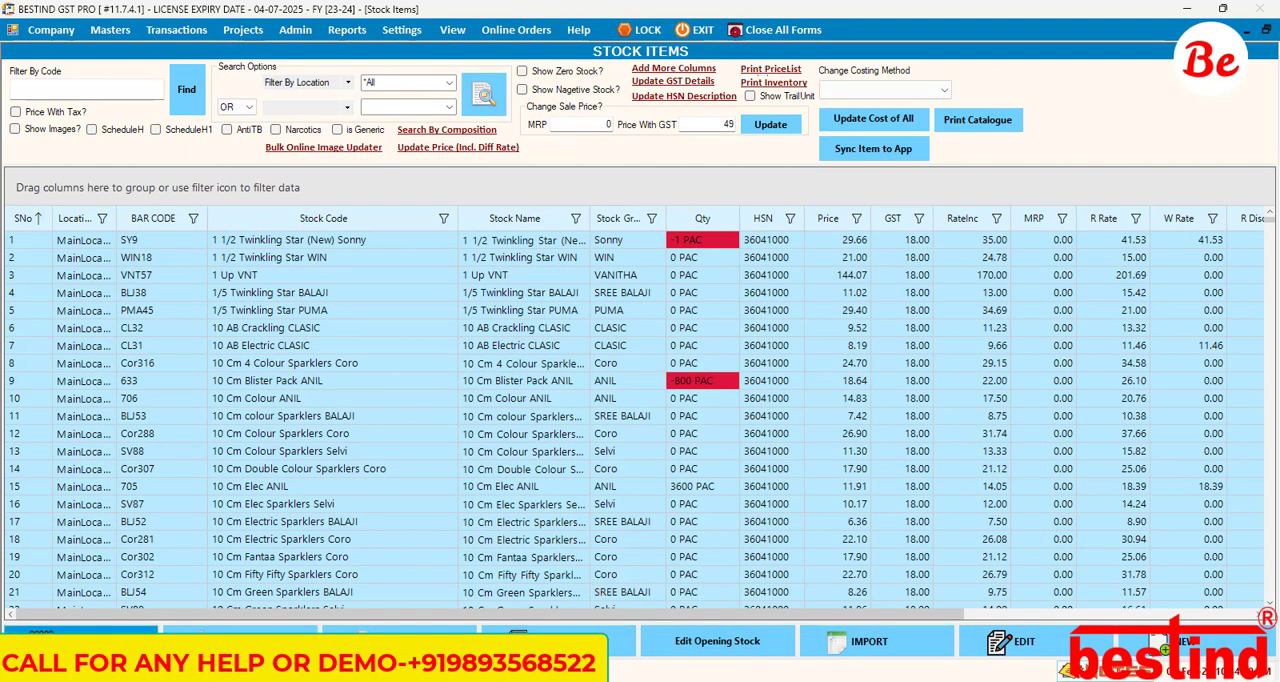
key(Escape)
Step: Edit the additional fields data of the SY9 bill line, setting BOX to 5 and recalculating Total Pcs and Net Pcs
right_click(187, 248)
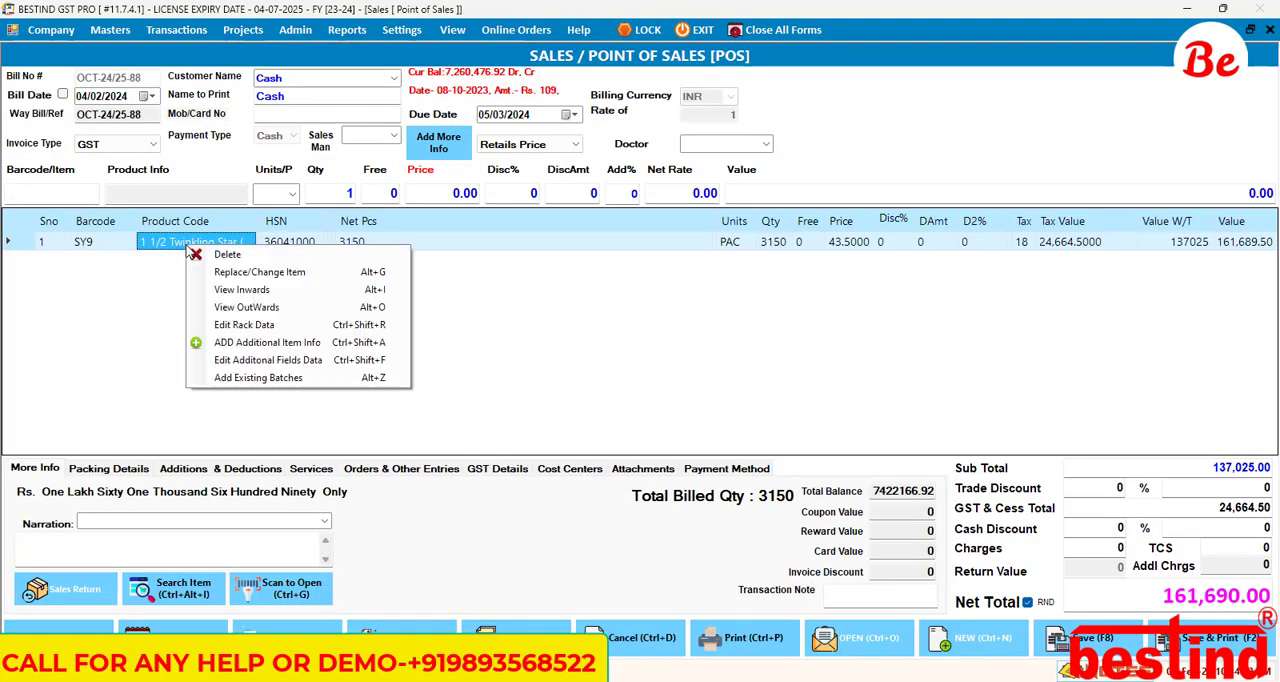
click(269, 362)
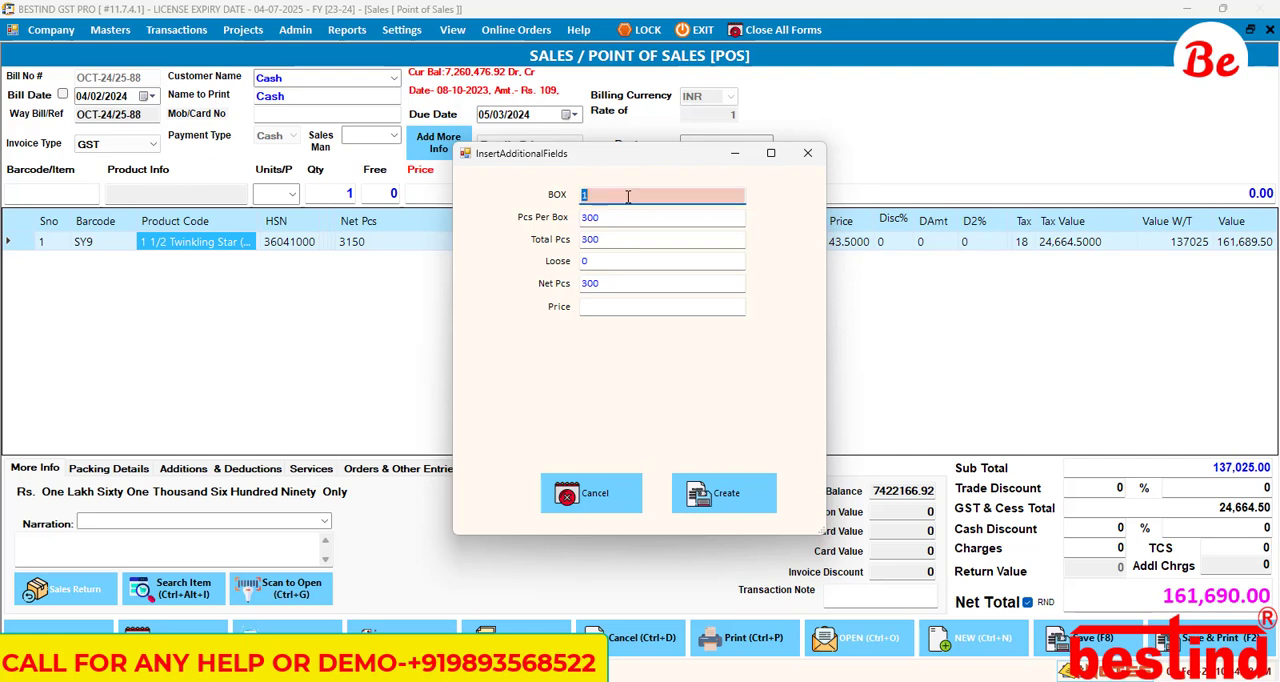
text(5)
key(Return)
key(Return)
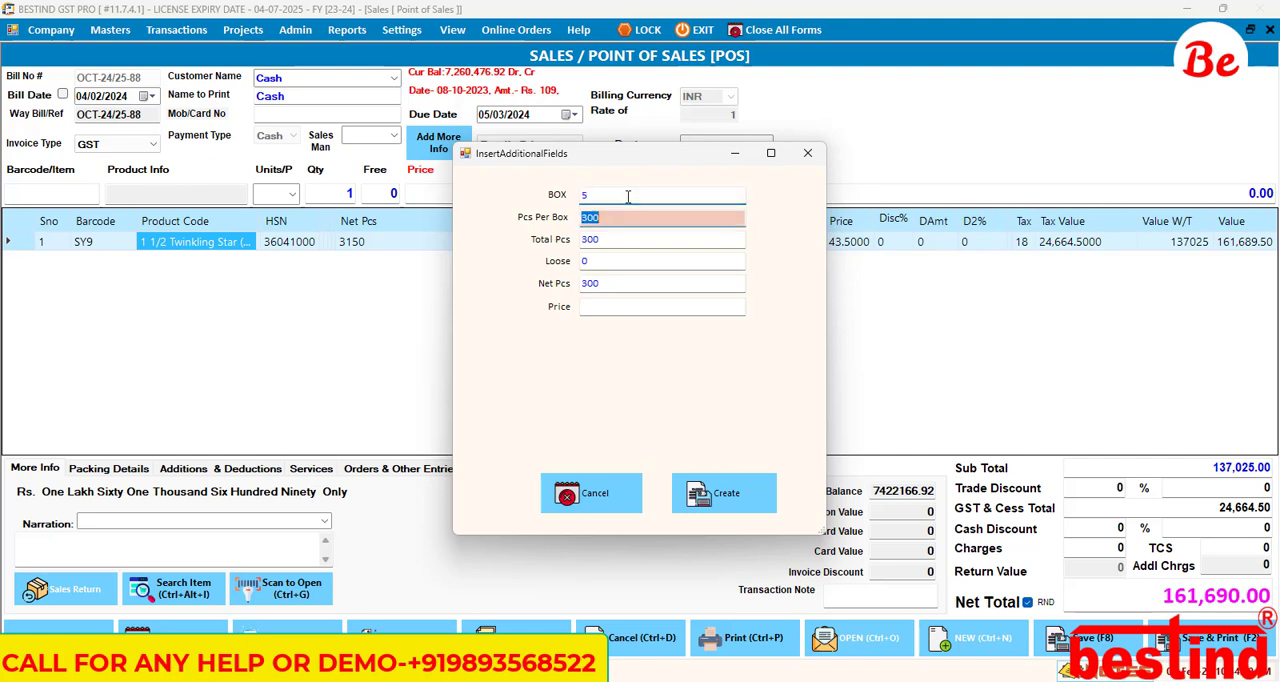
key(Return)
key(Return)
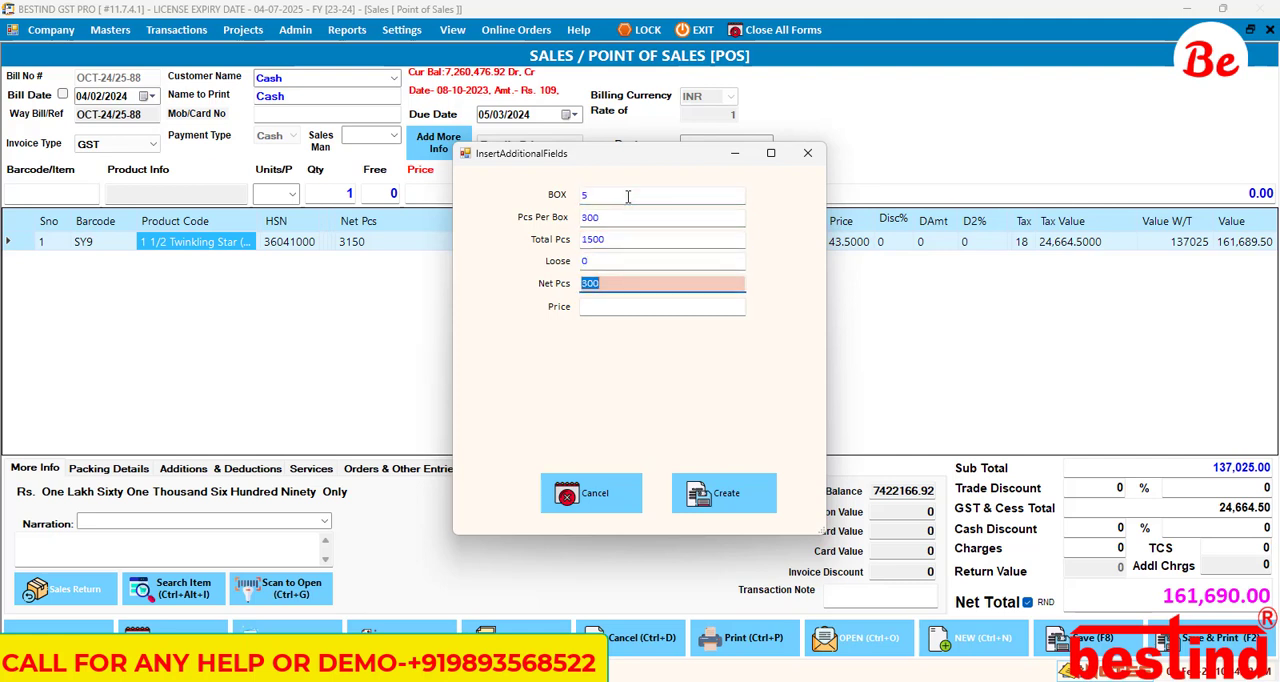
key(Return)
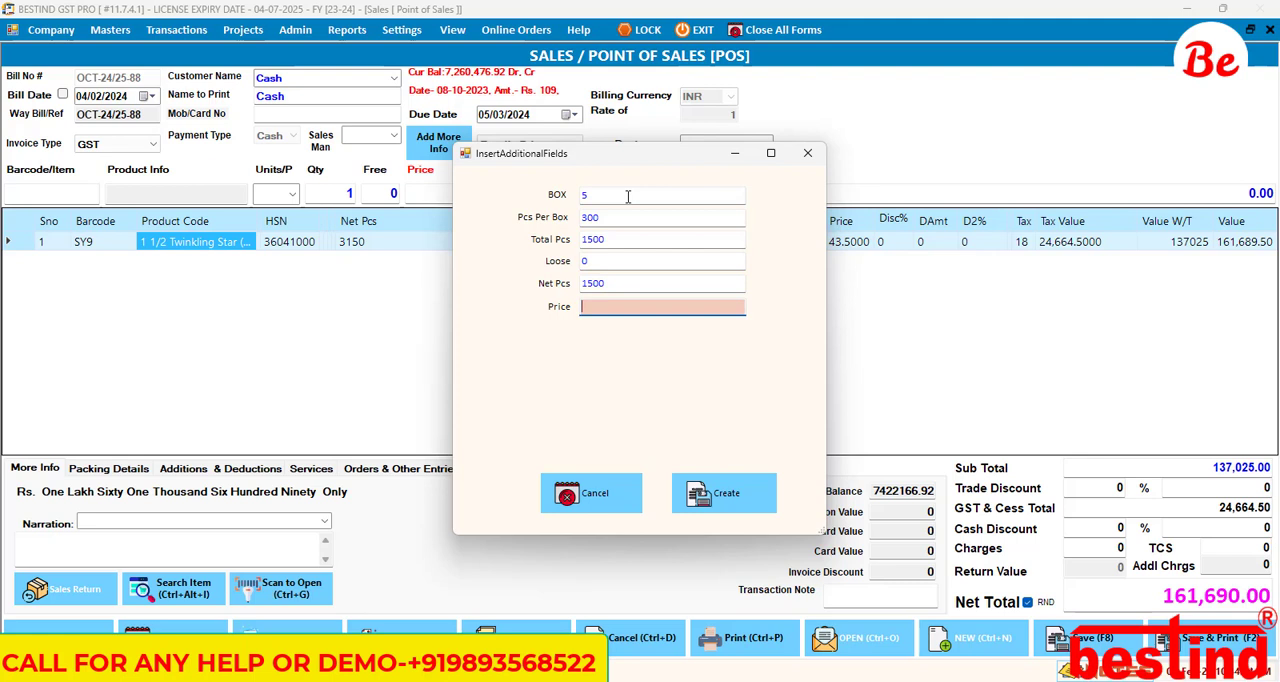
Step: Enter Price 45 in the additional fields and apply the changes to the SY9 bill line
key(Return)
key(Return)
key(Return)
text(45)
key(Return)
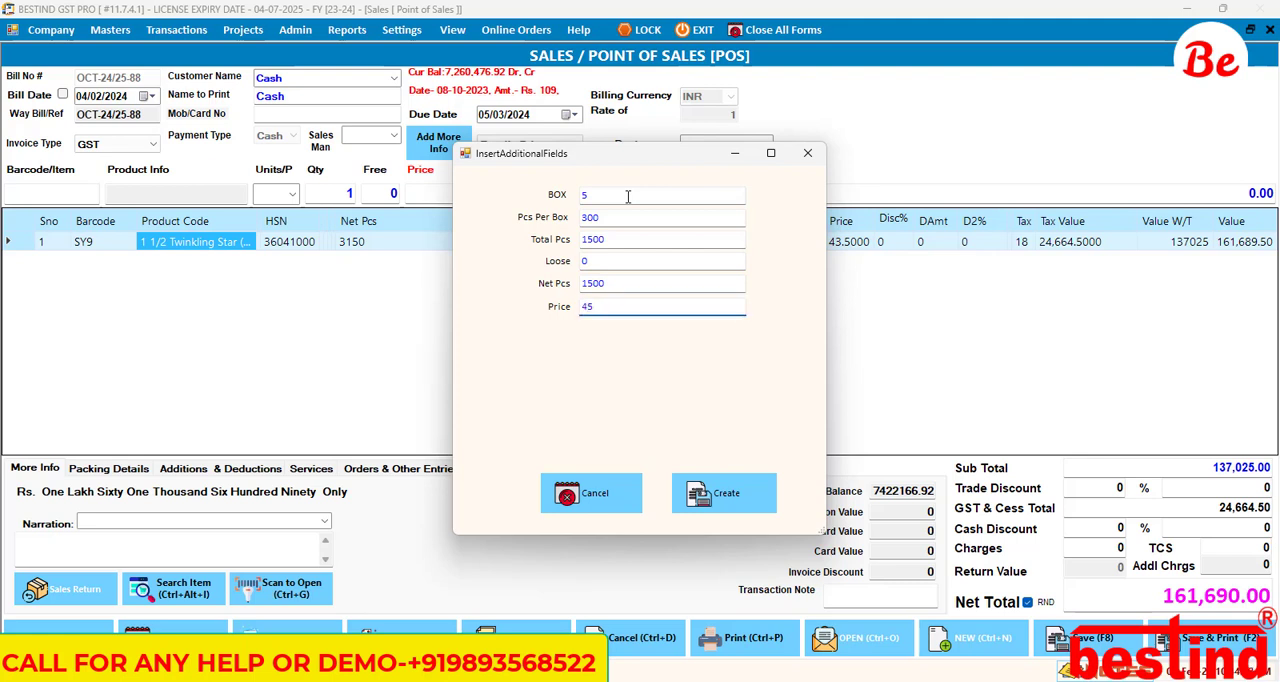
key(Return)
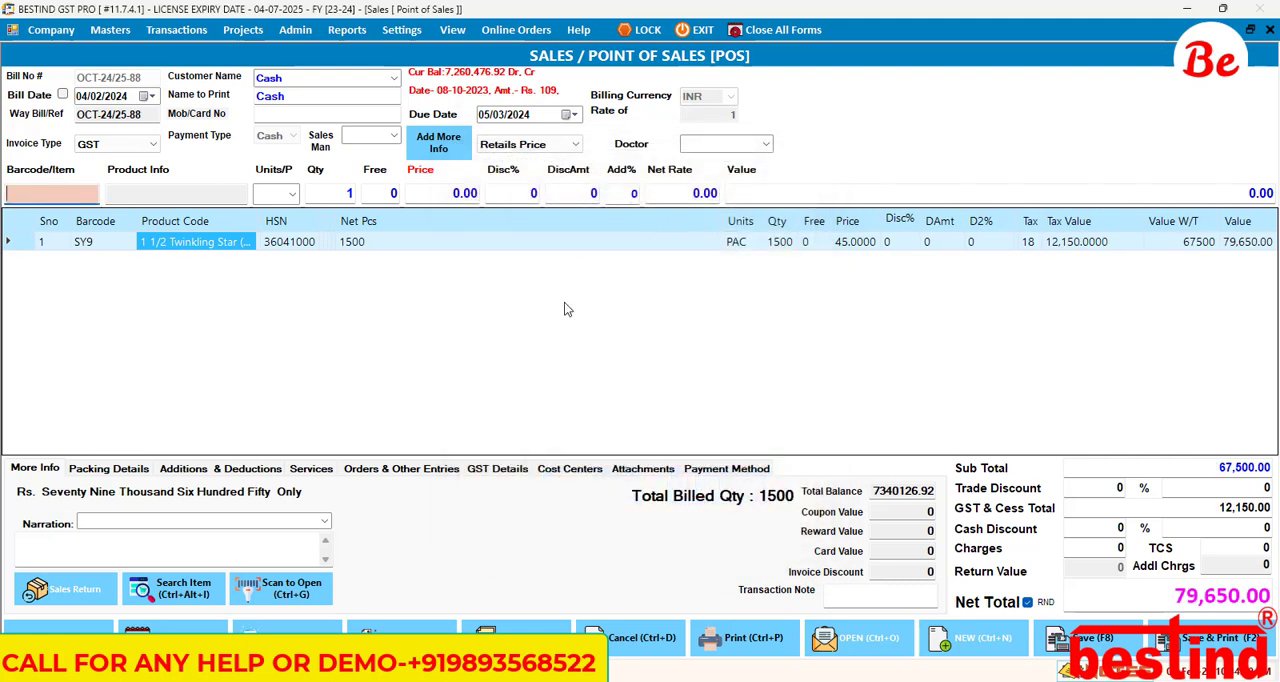
Step: Create a new sales bill and enter item SY9, accepting its unit and quantity to bring up the additional fields
click(975, 637)
click(618, 398)
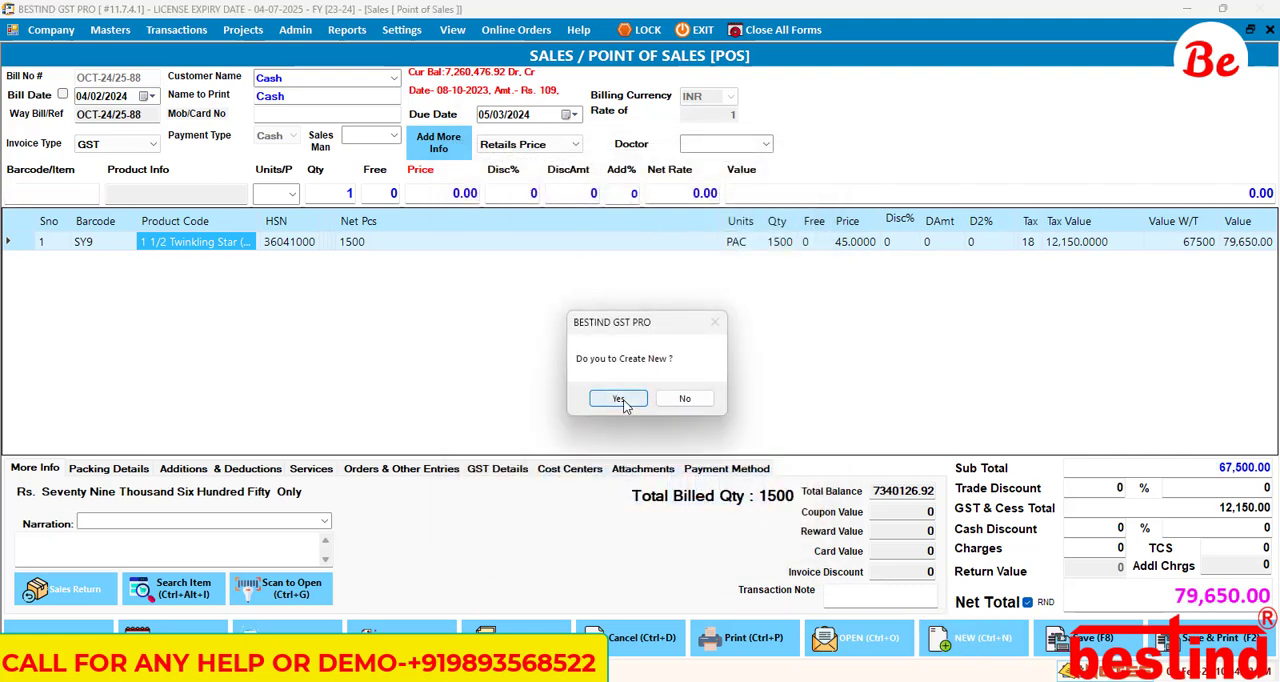
click(60, 194)
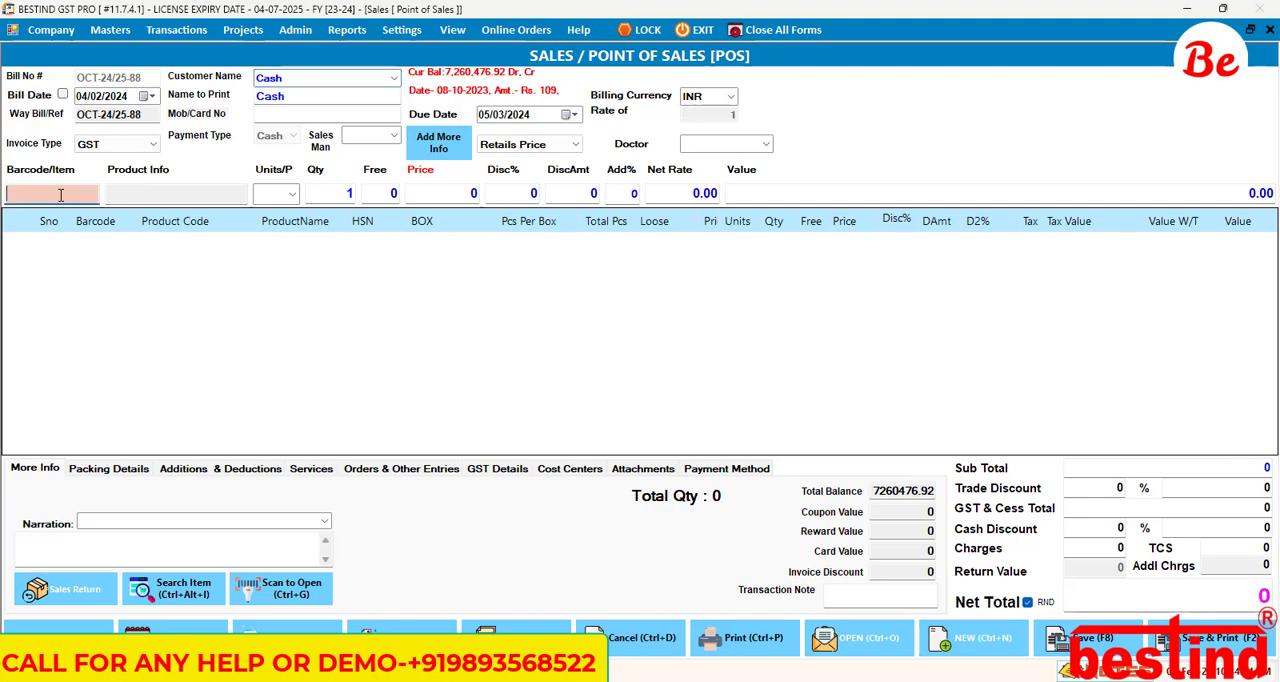
text(sy)
key(Return)
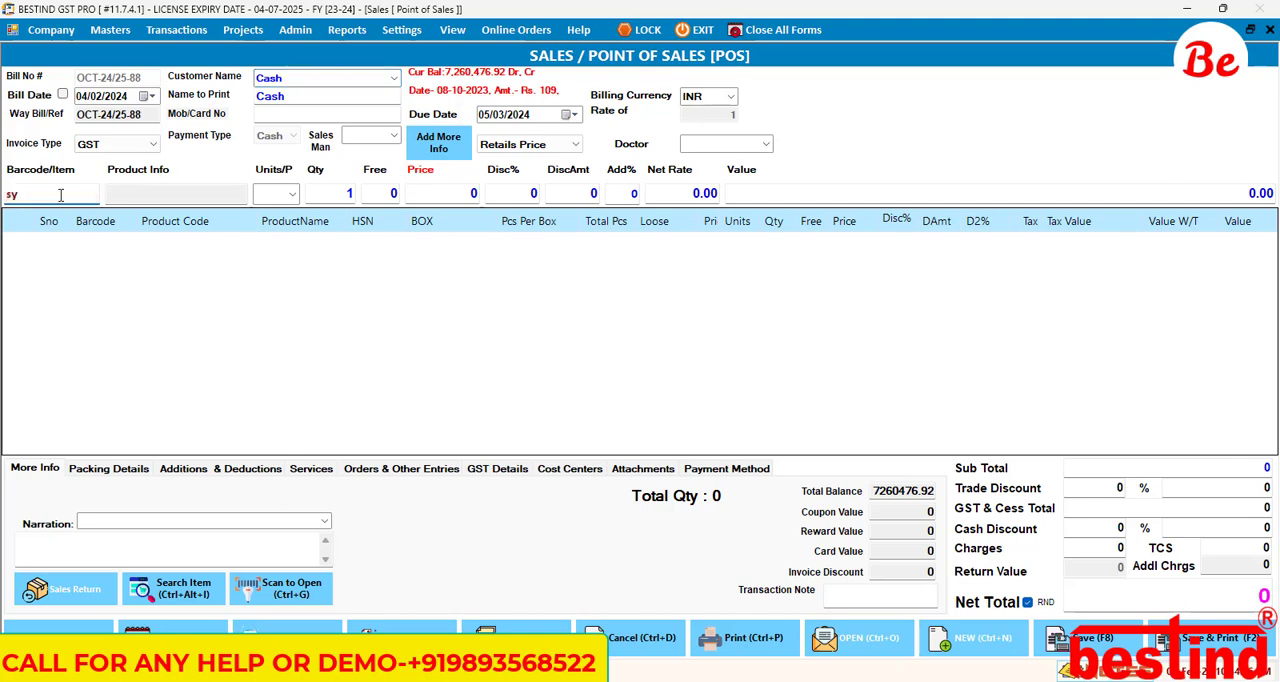
click(60, 194)
text(9)
key(Return)
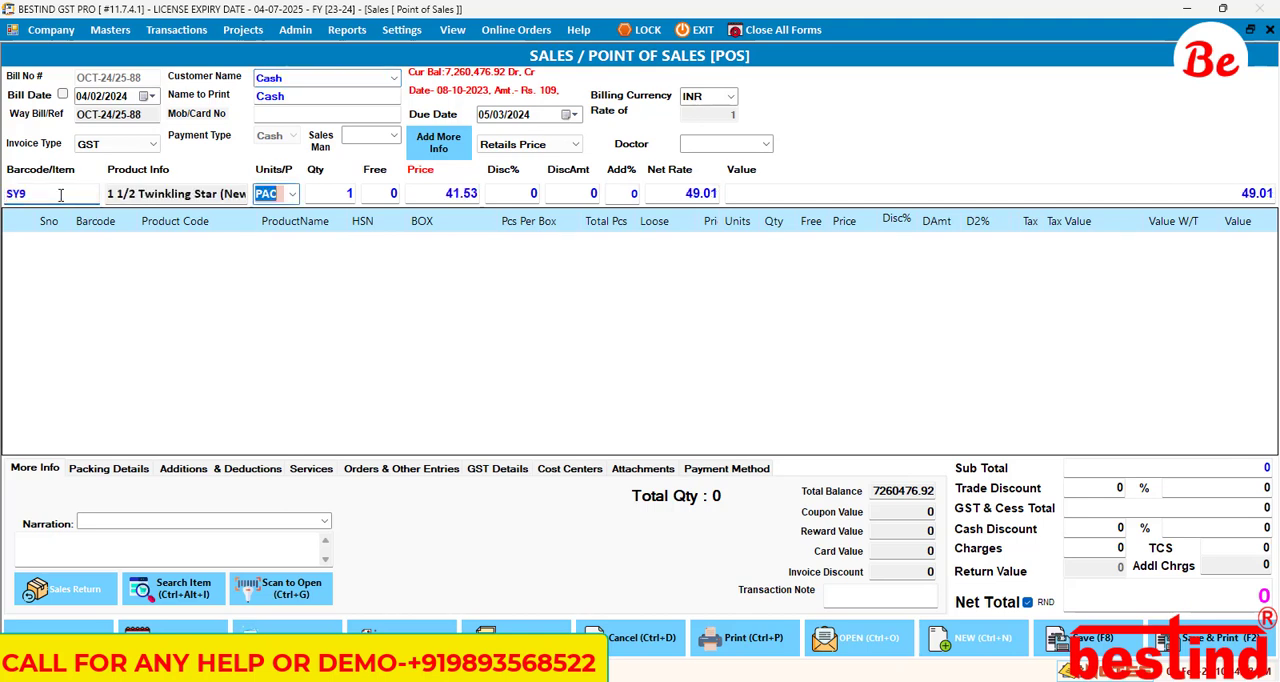
key(Return)
Step: Set BOX to 10 for the new SY9 line and recalculate Total Pcs
key(Return)
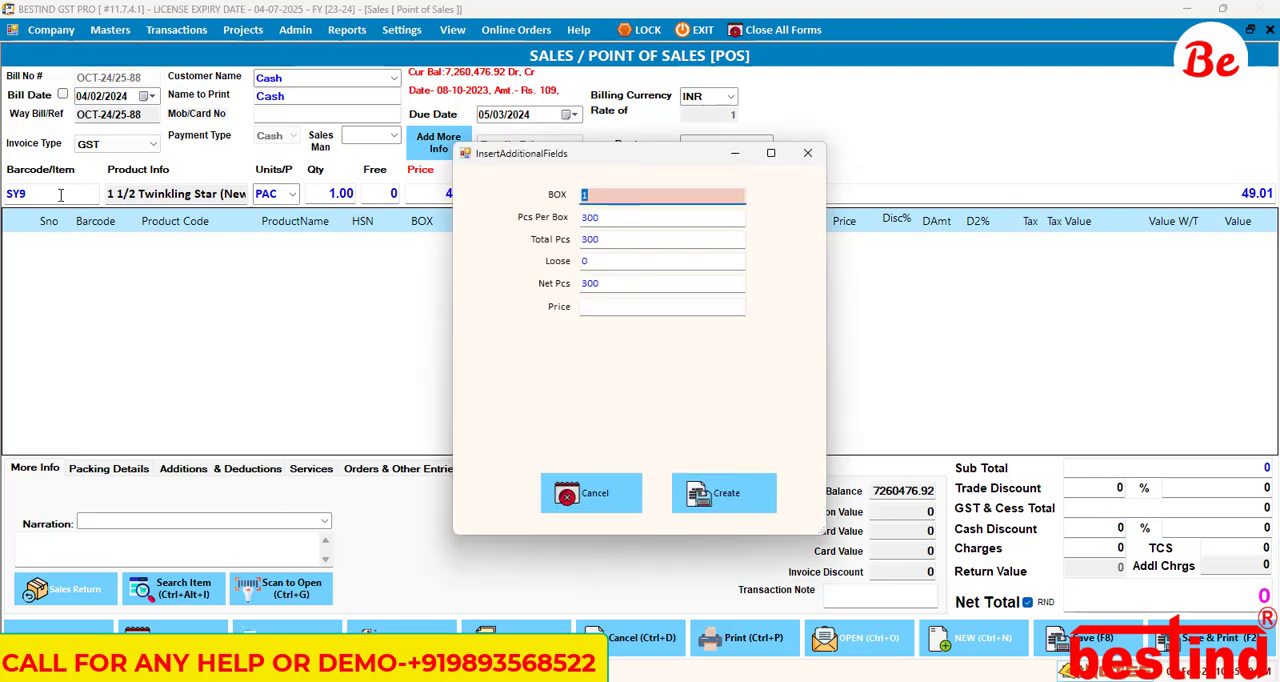
key(Return)
key(shift+Tab)
text(10)
key(Return)
key(Return)
key(Return)
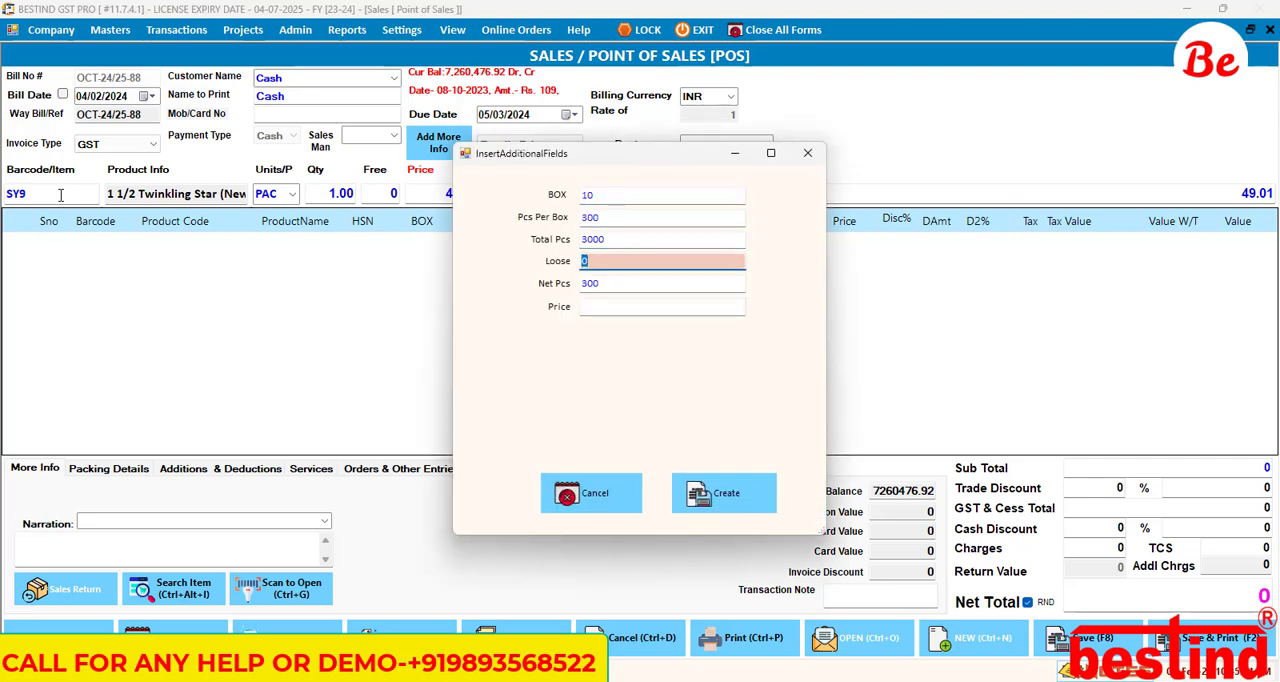
Step: Set Loose to 250, recalculate Net Pcs, enter Price 45.25 and apply the additional fields to the item entry
text(250)
key(Return)
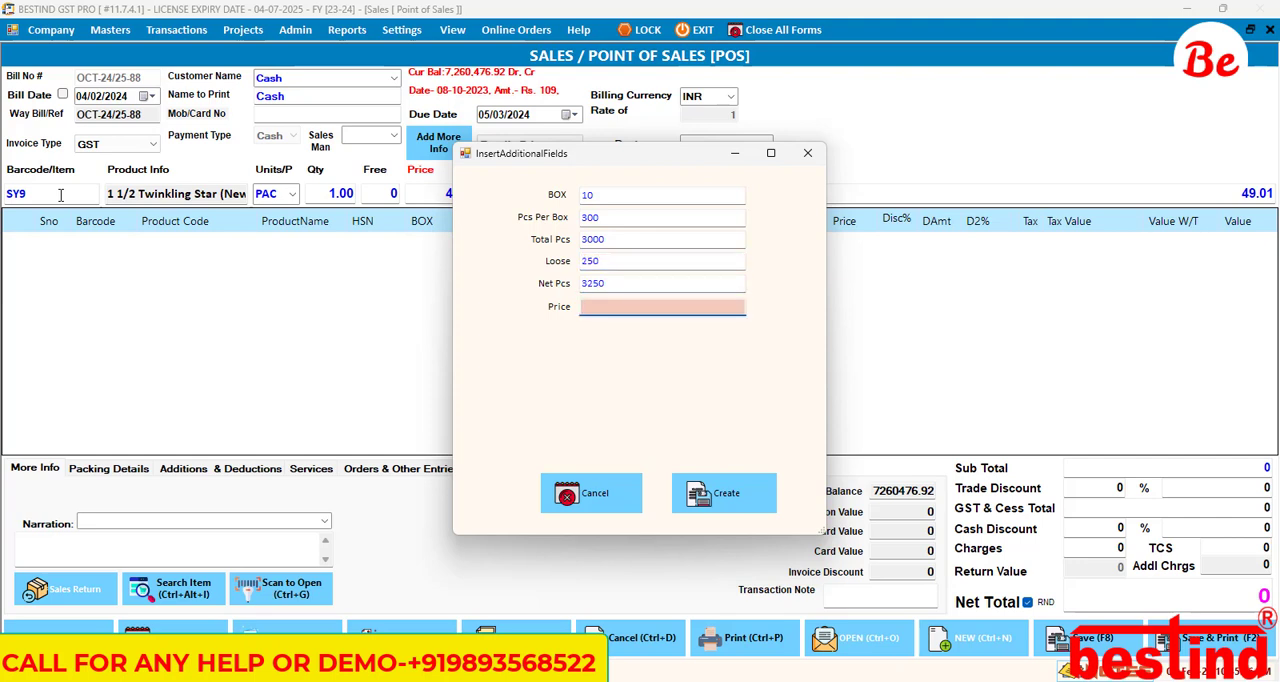
text(45.25)
key(Return)
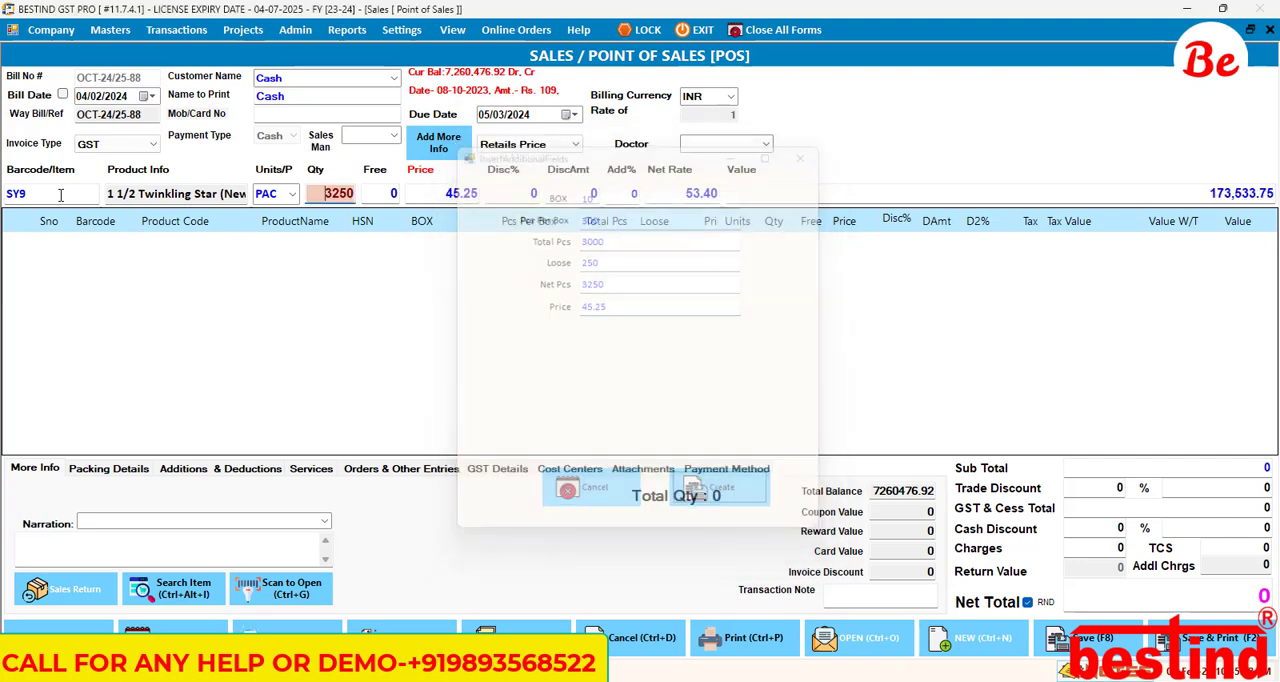
Step: Accept the SY9 entry's quantity, free, price and discount values and add the line to the new bill
key(Return)
key(Return)
key(Return)
key(Return)
key(Return)
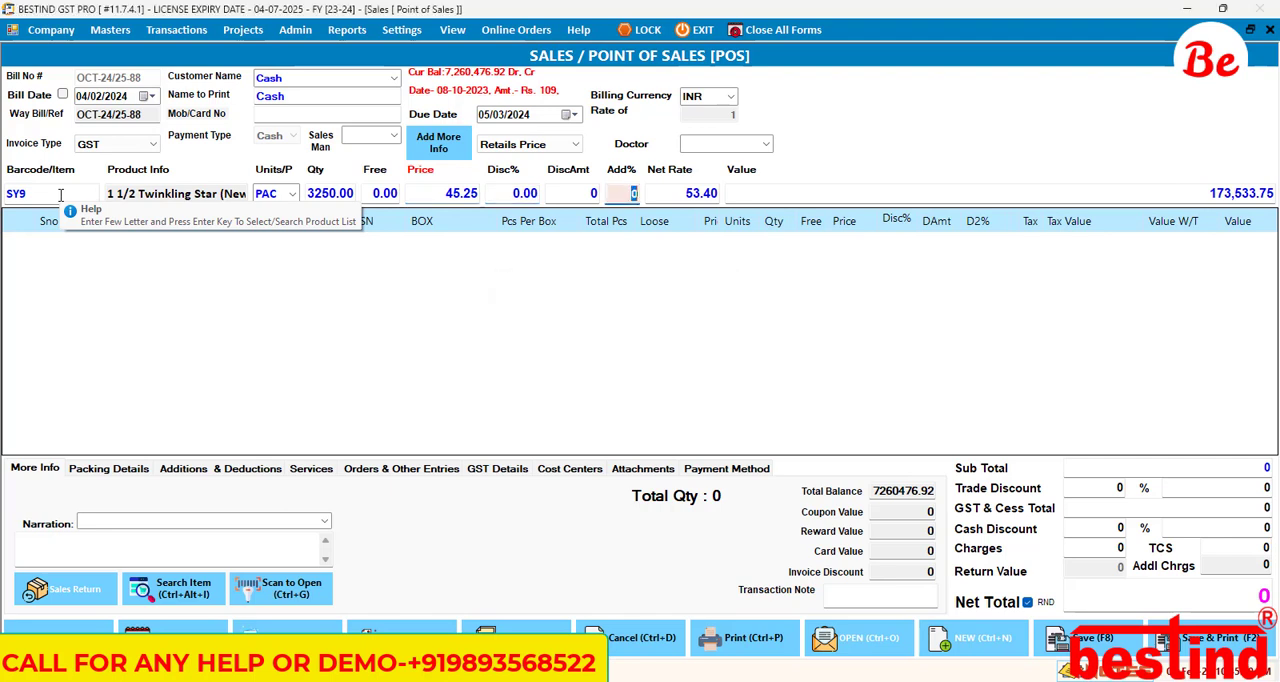
key(Return)
key(Return)
key(Return)
key(Return)
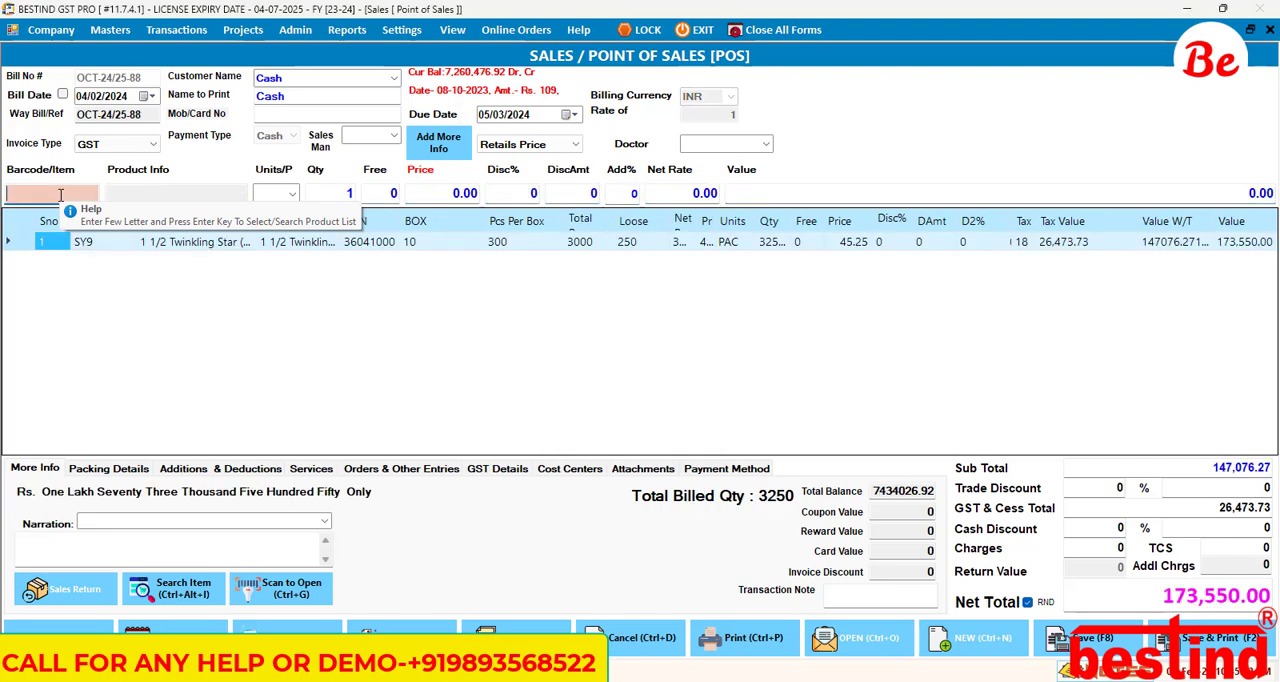
Step: Examine the additional fields settings for sales bills, including the name, show and formula options, and return to the bill
click(589, 241)
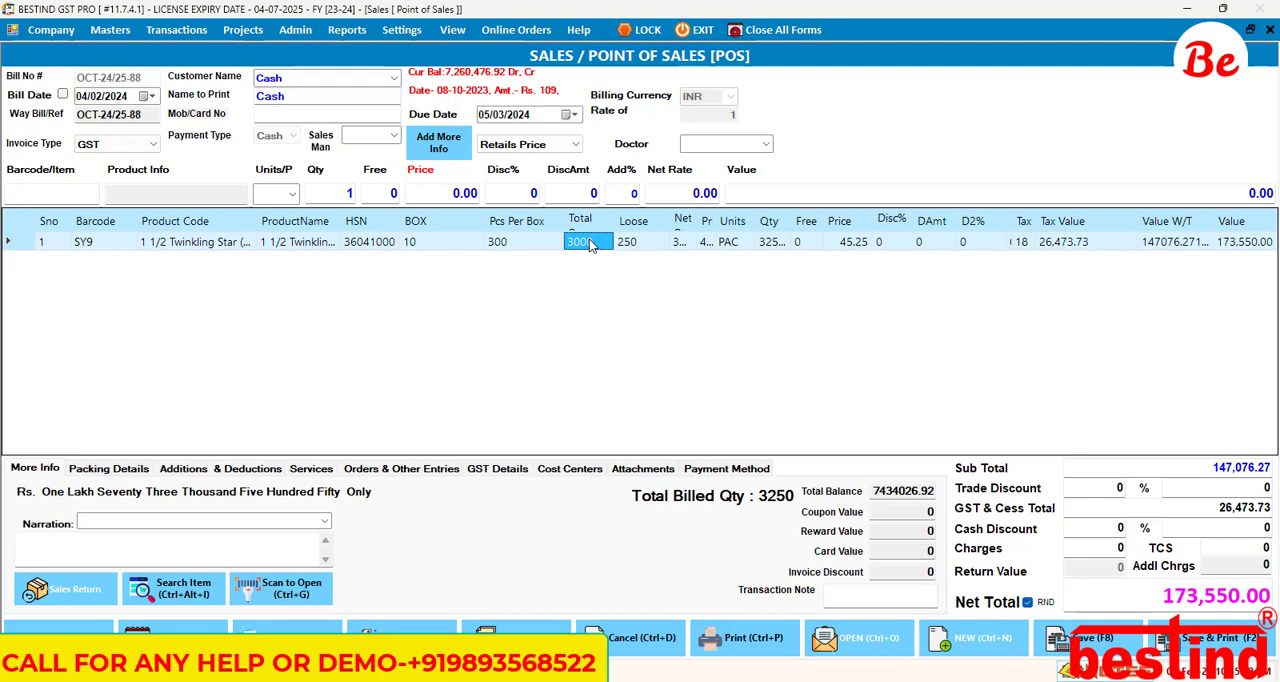
click(408, 36)
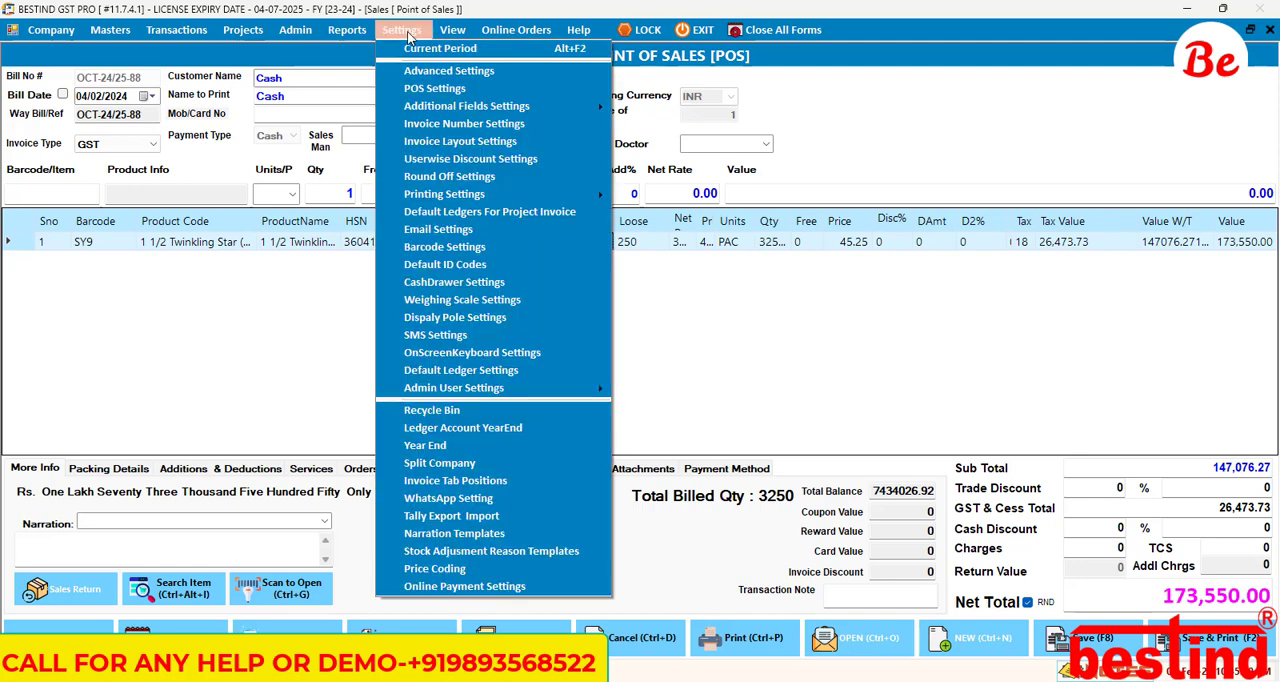
mouse_move(546, 111)
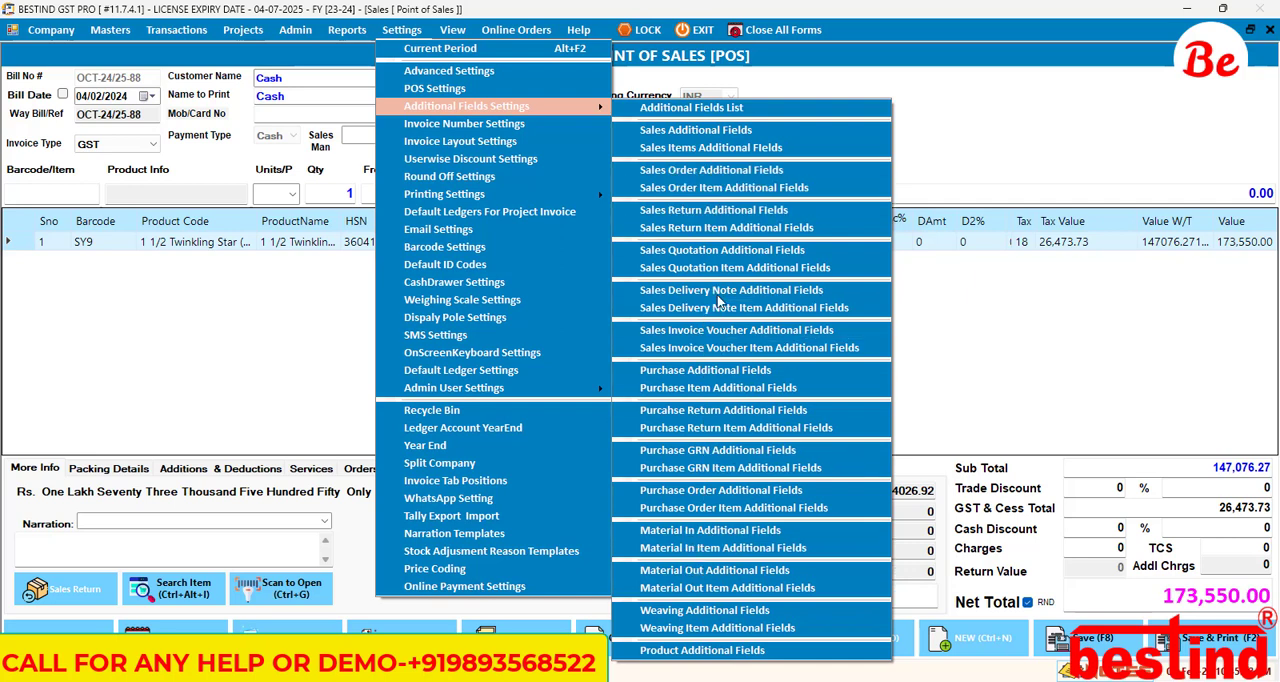
click(712, 133)
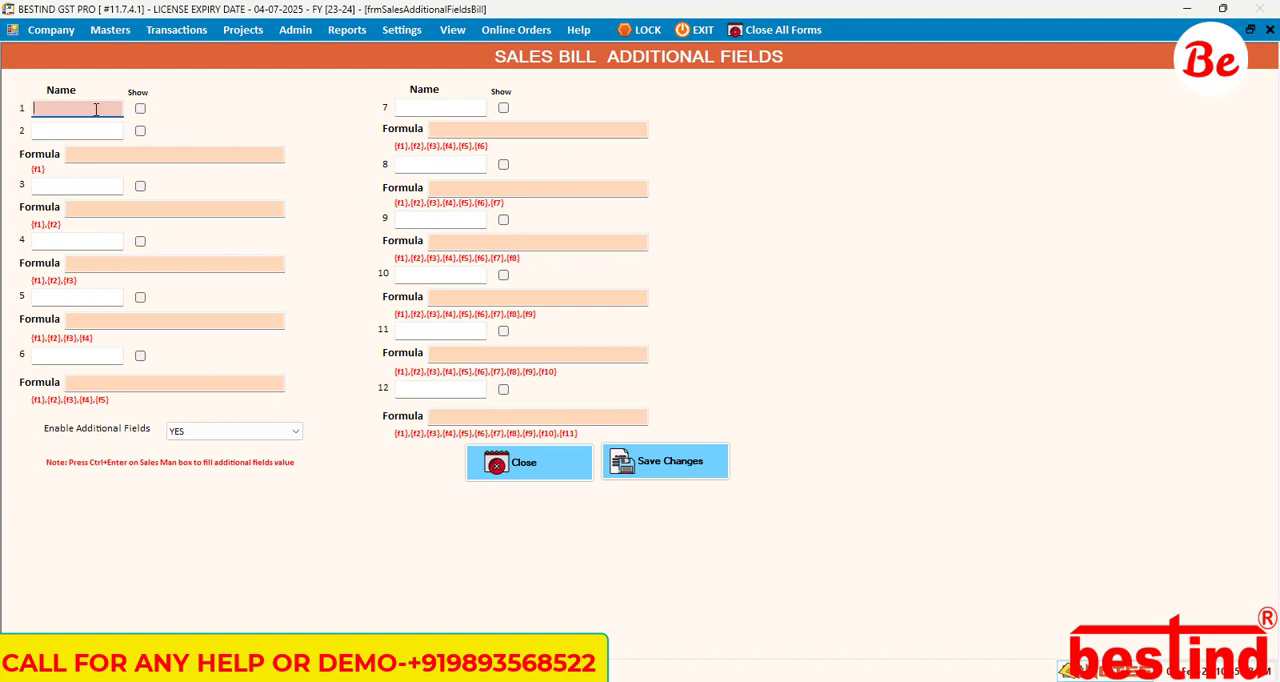
click(96, 110)
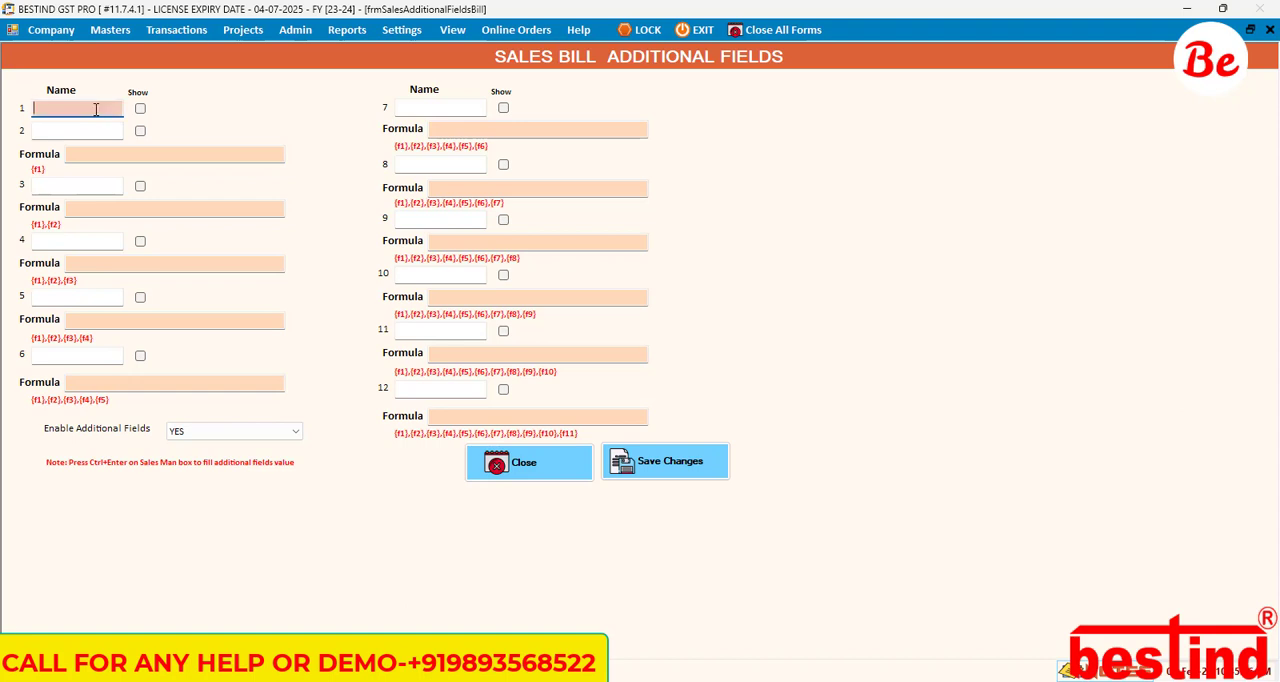
click(578, 472)
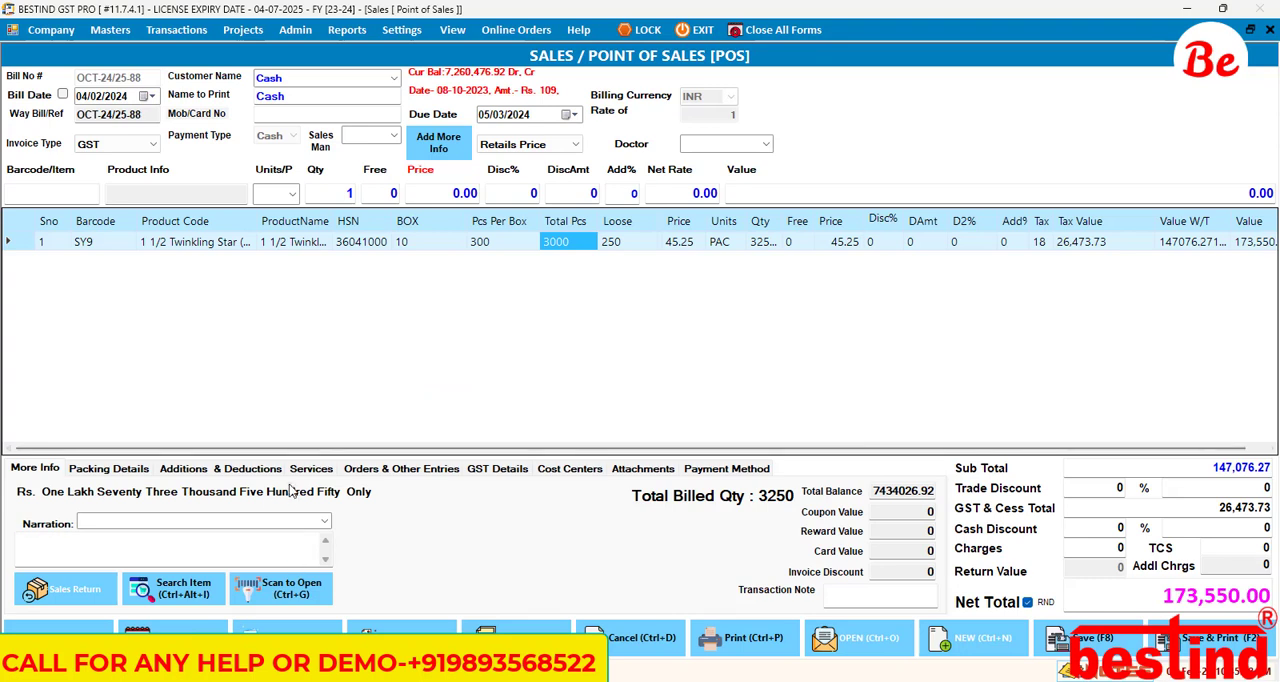
Step: Examine the bill's additions and deductions charges and its order, transport, LR and vehicle entry fields
click(325, 469)
click(401, 468)
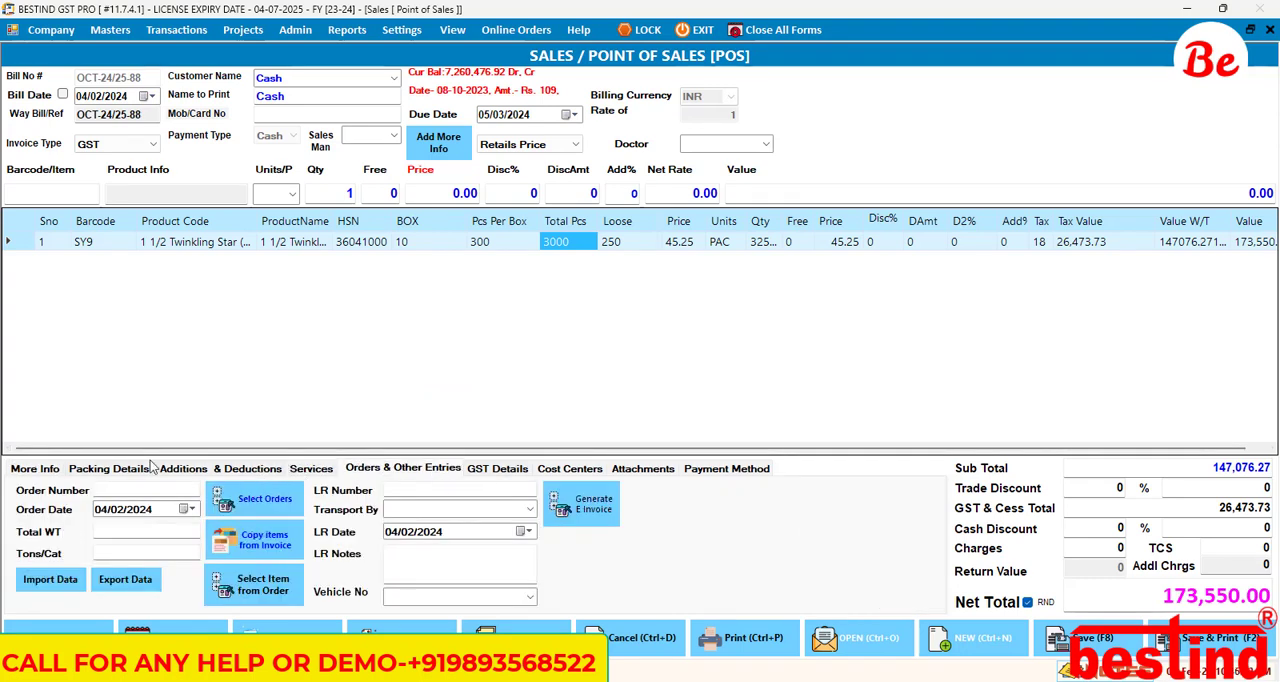
click(186, 470)
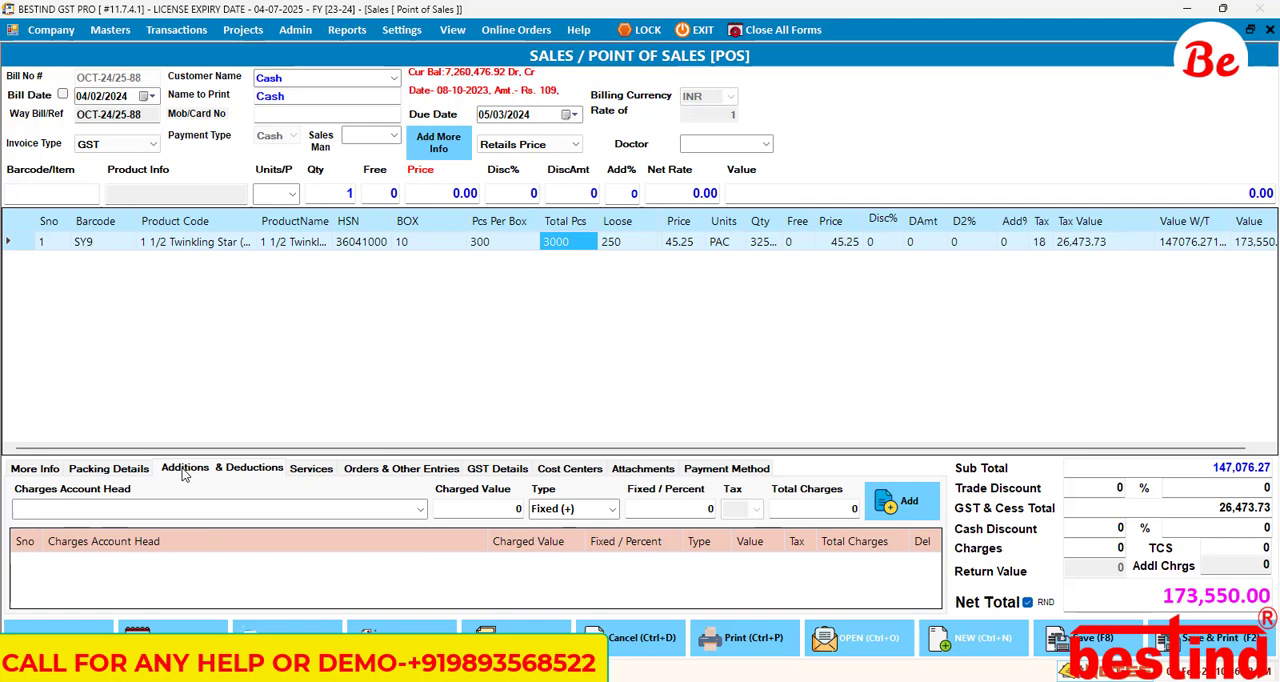
click(352, 471)
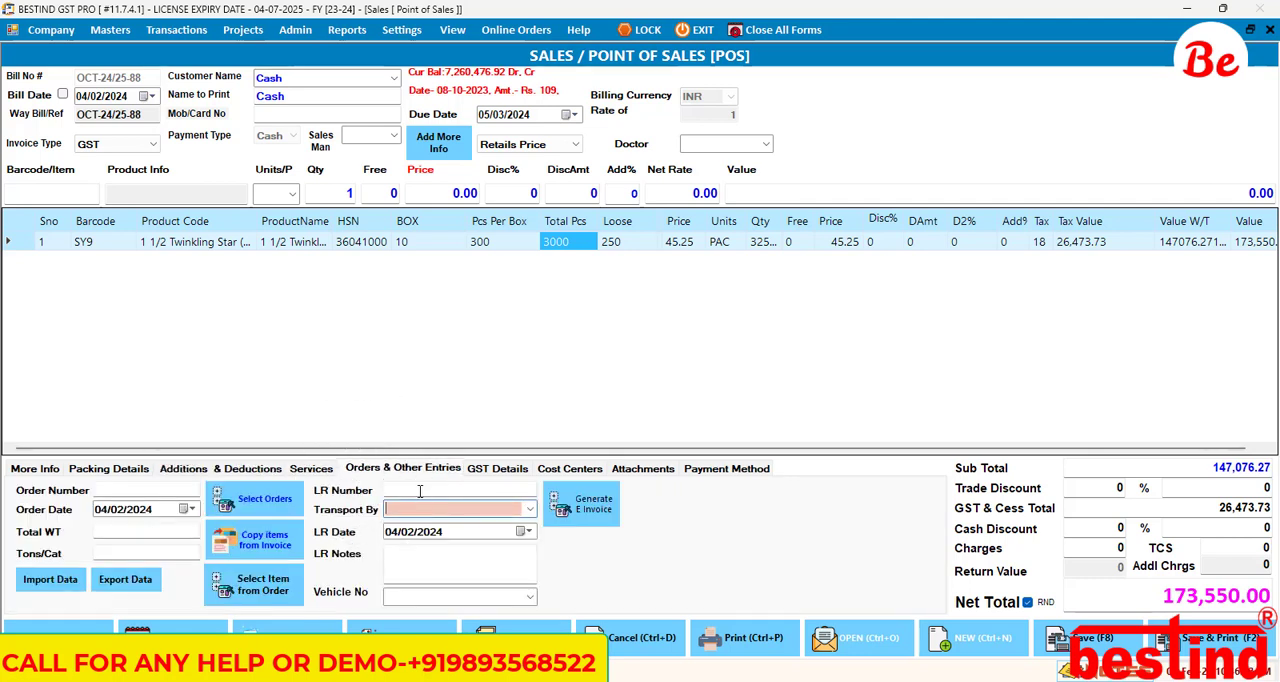
click(422, 562)
click(428, 603)
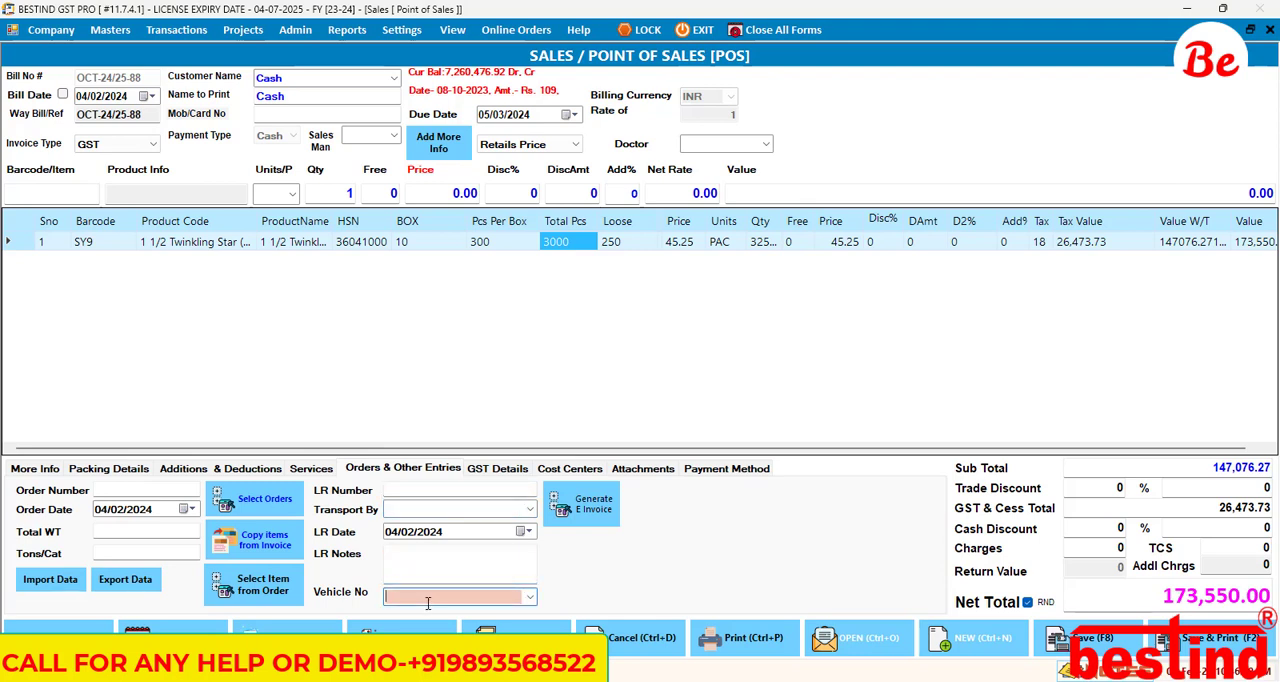
click(190, 490)
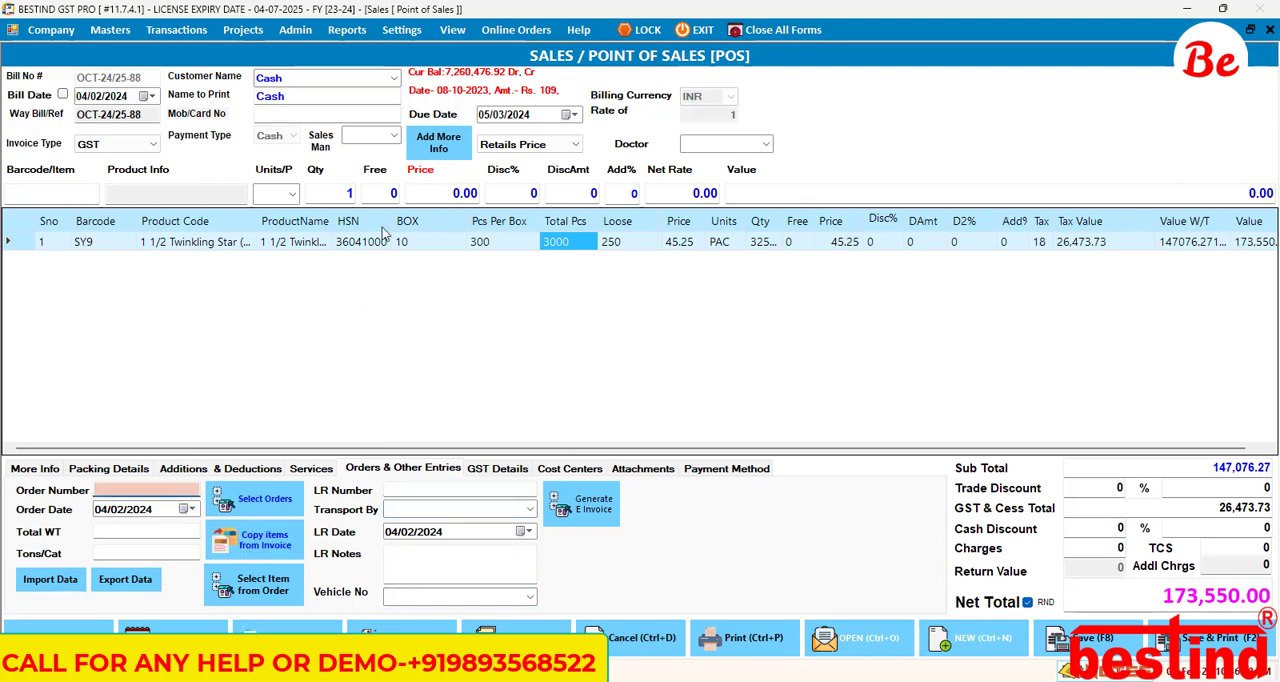
key(ctrl)
key(ctrl)
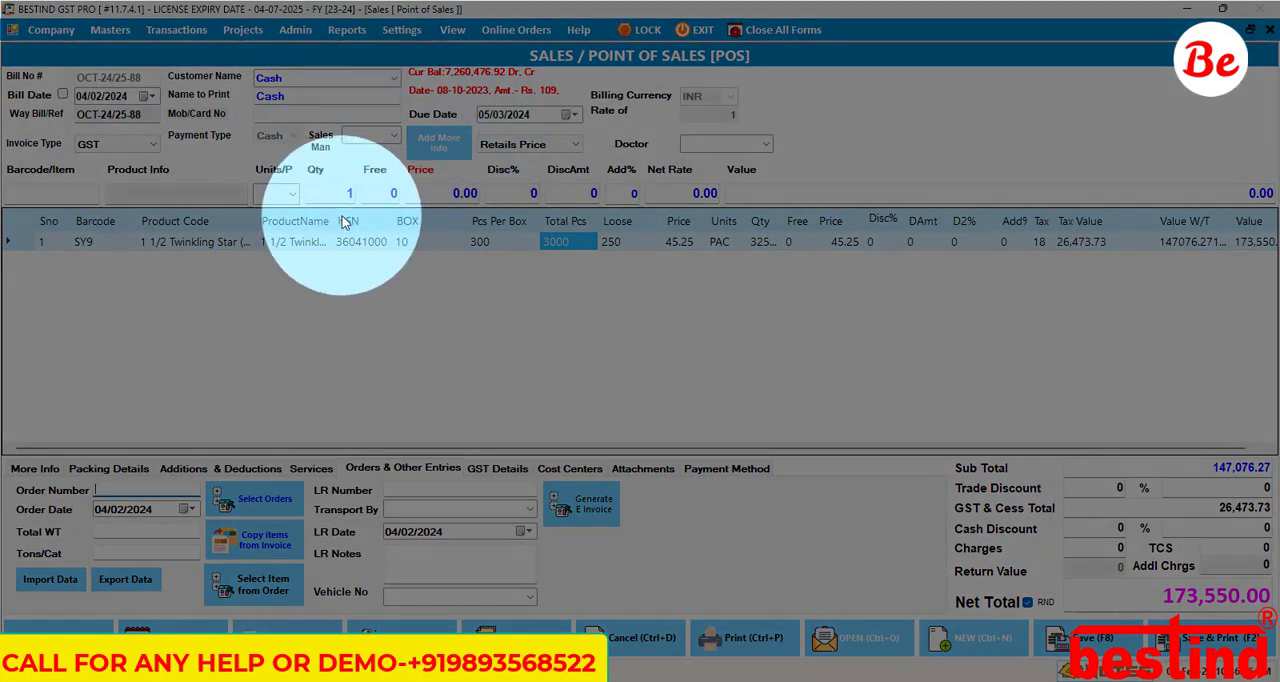
Step: In the sales bill additional fields settings, name field 1 "abdcd" and mark it to show
click(414, 28)
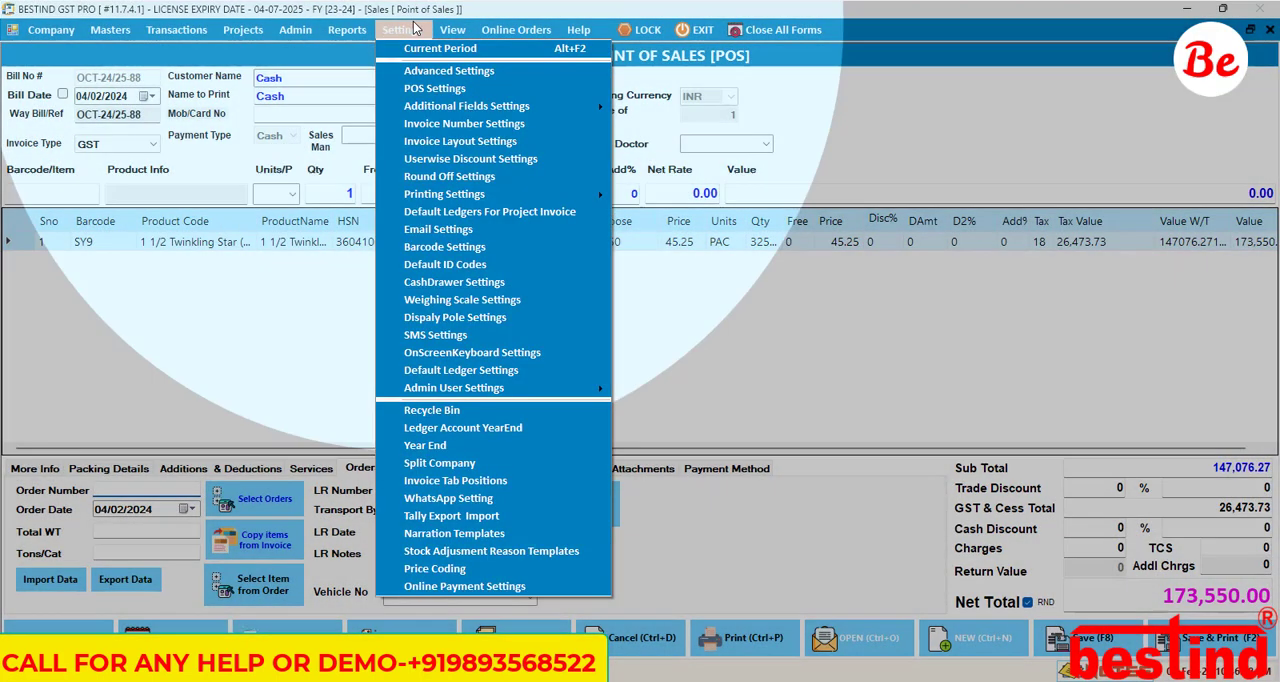
mouse_move(500, 106)
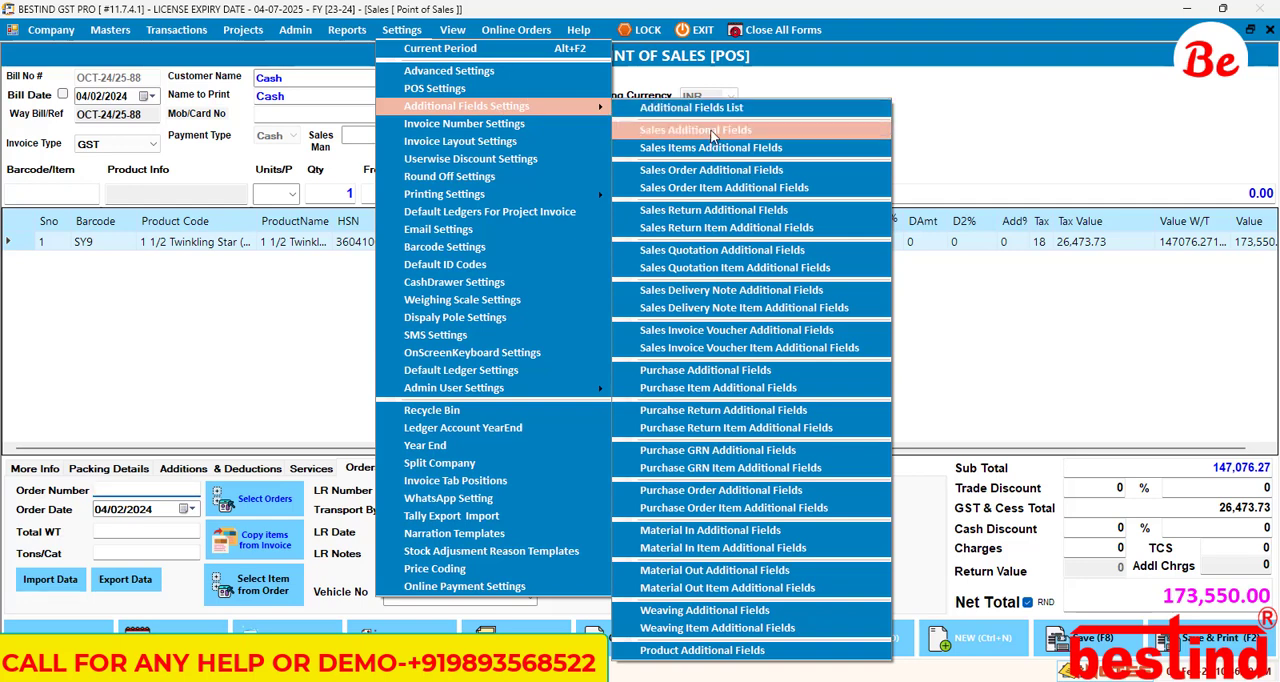
click(713, 136)
text(a)
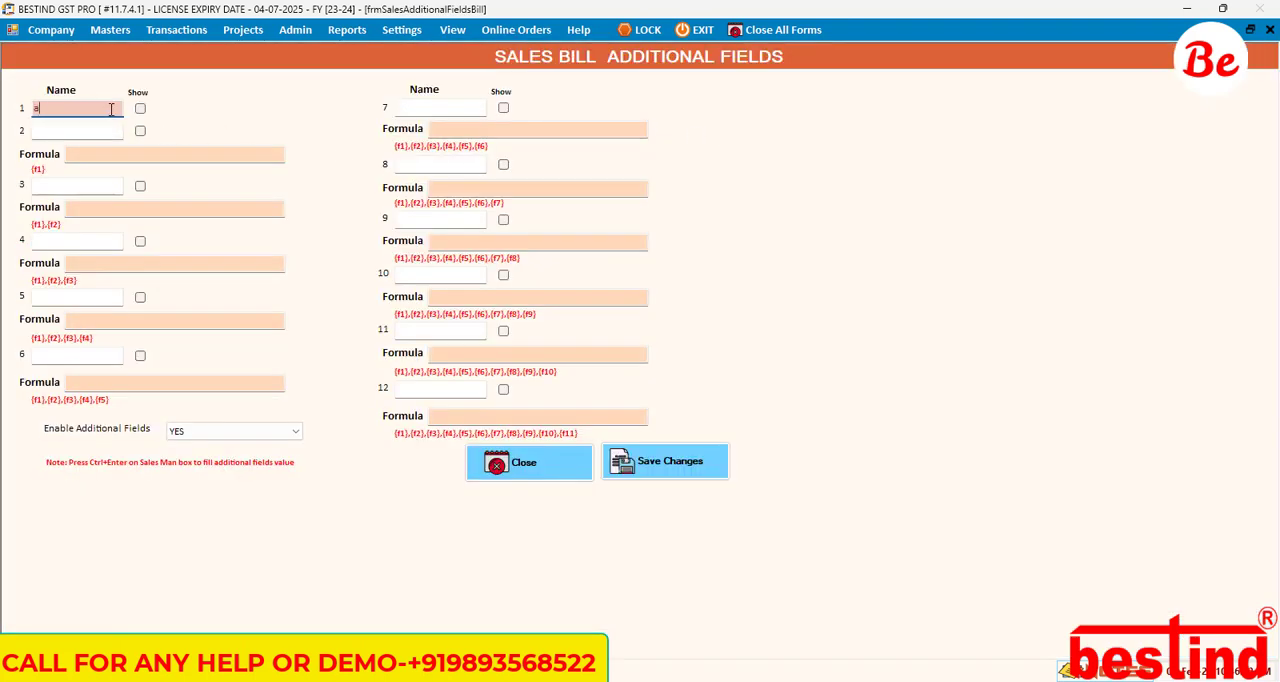
text(bdcd)
click(140, 108)
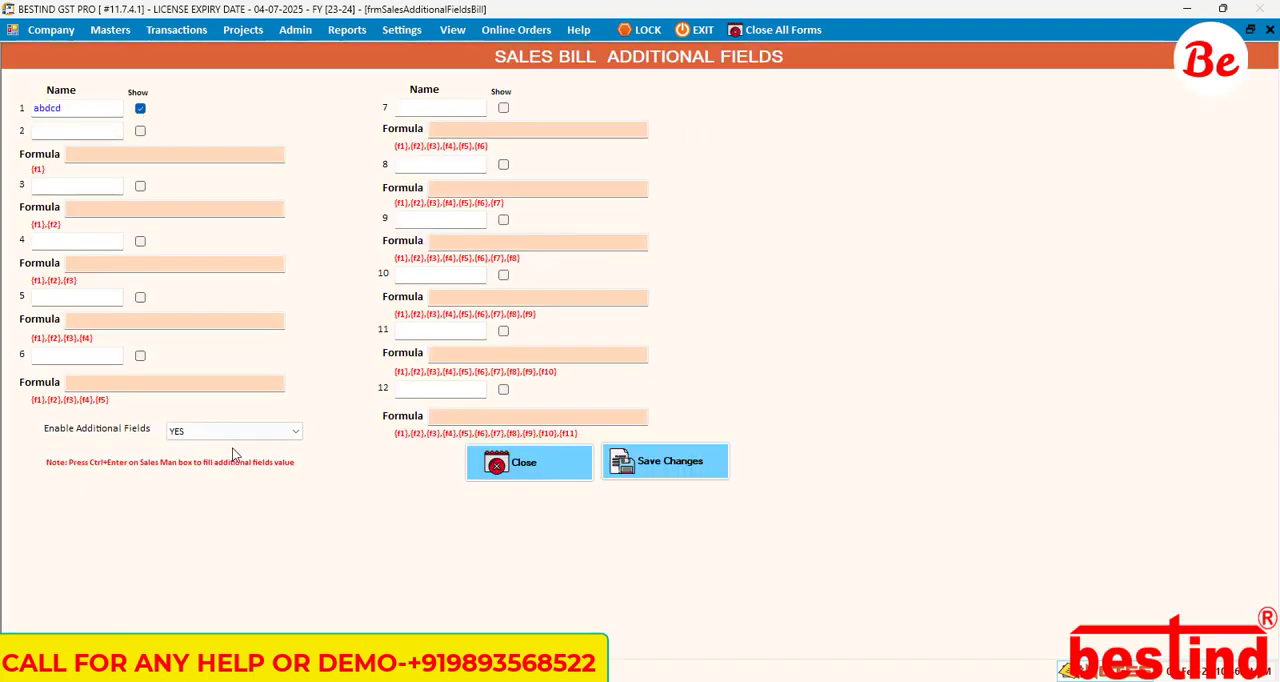
Step: Keep Enable Additional Fields at YES, save the sales bill additional fields settings and close them
click(243, 432)
click(200, 444)
click(648, 462)
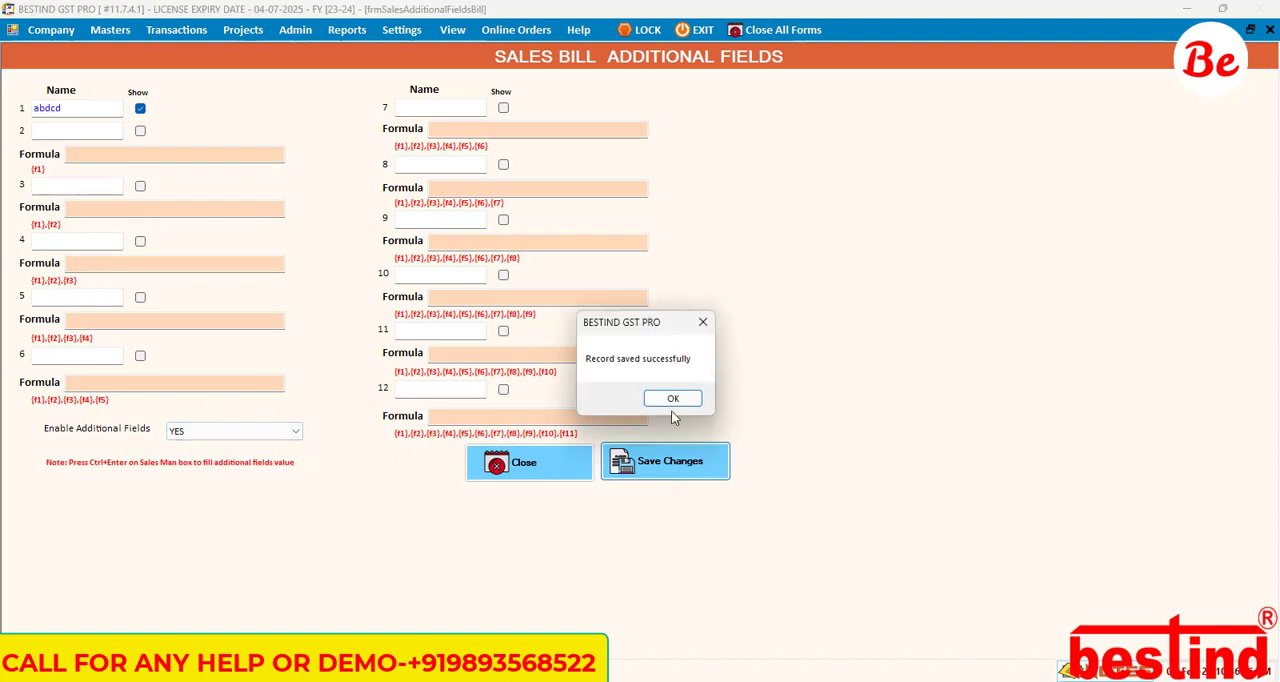
click(674, 399)
click(498, 466)
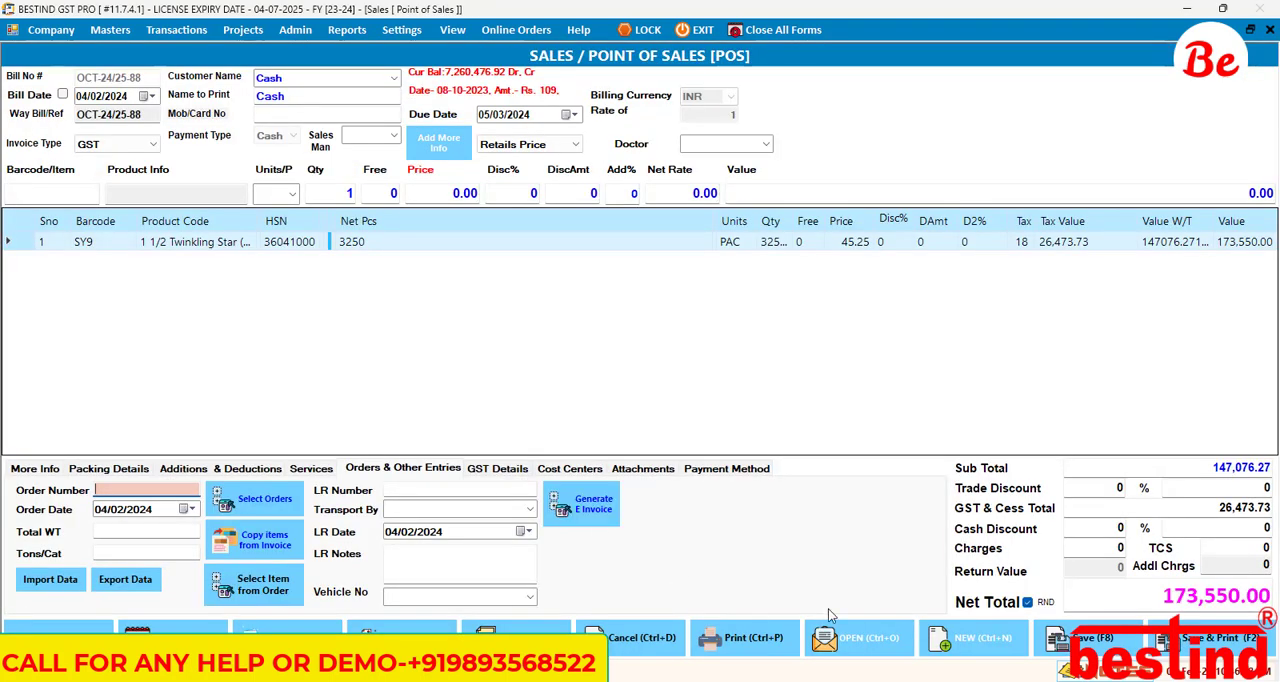
Step: Clear the current bill for a new one, then close and reopen the Point of Sales form
click(962, 637)
click(618, 398)
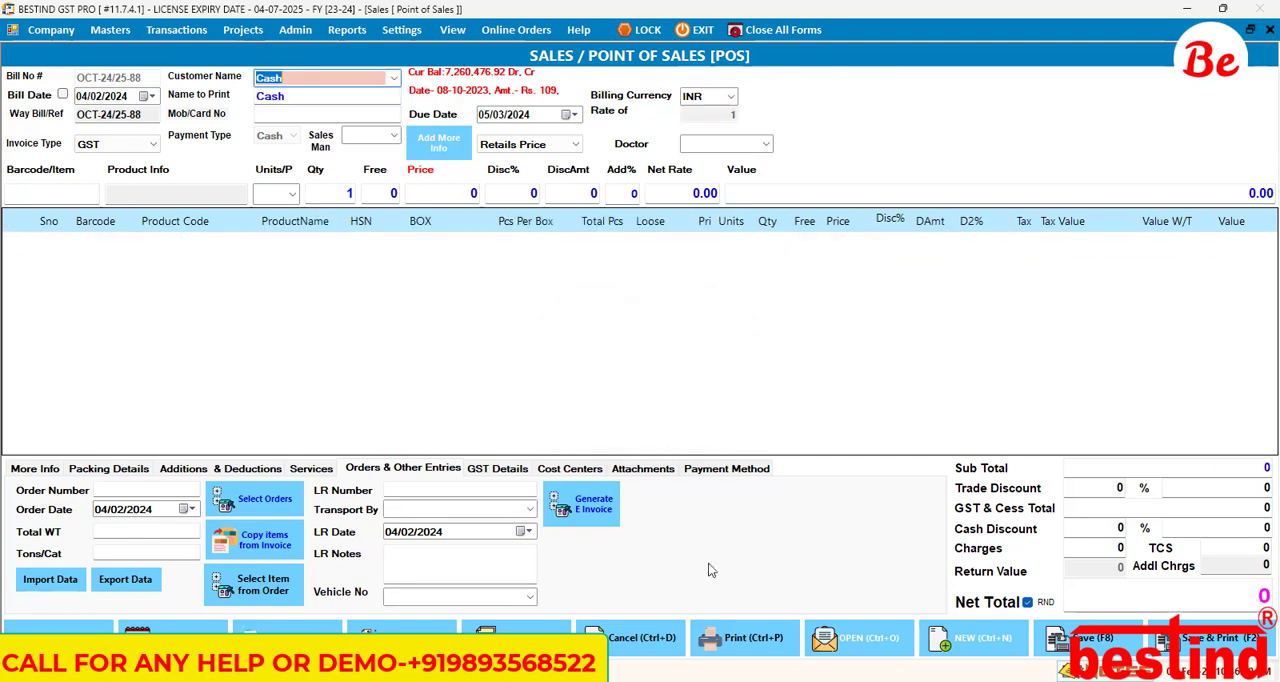
key(Escape)
click(628, 401)
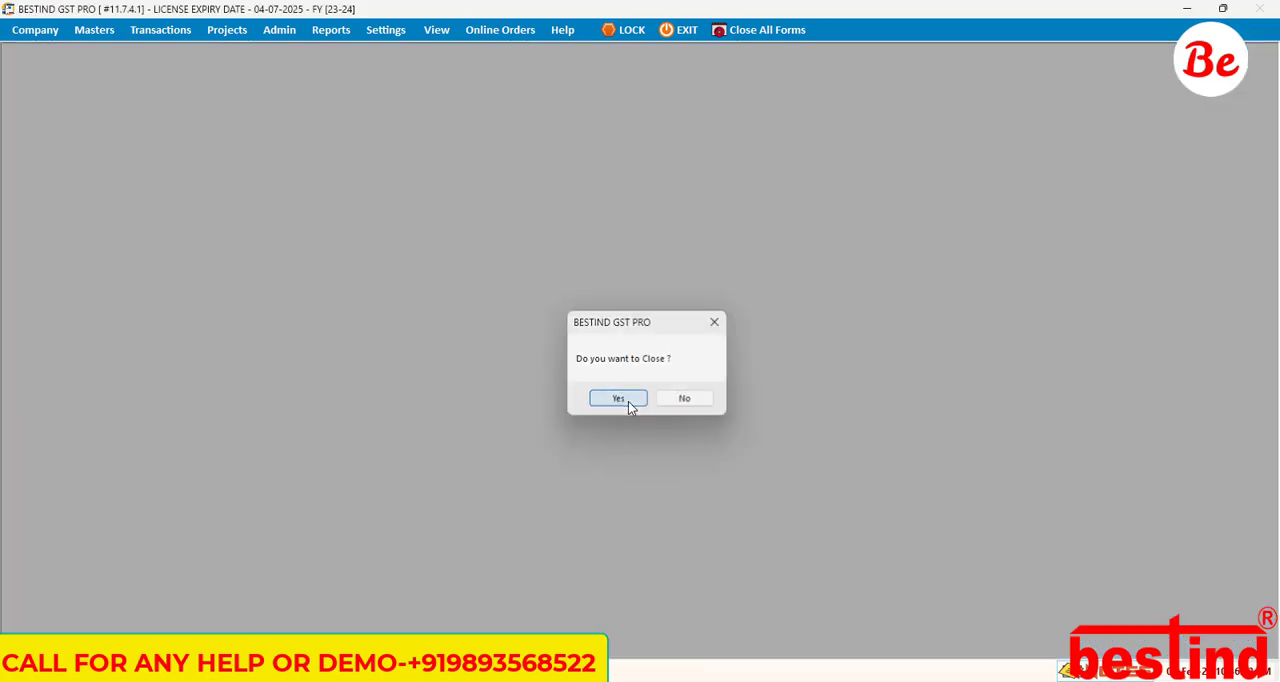
key(ctrl+s)
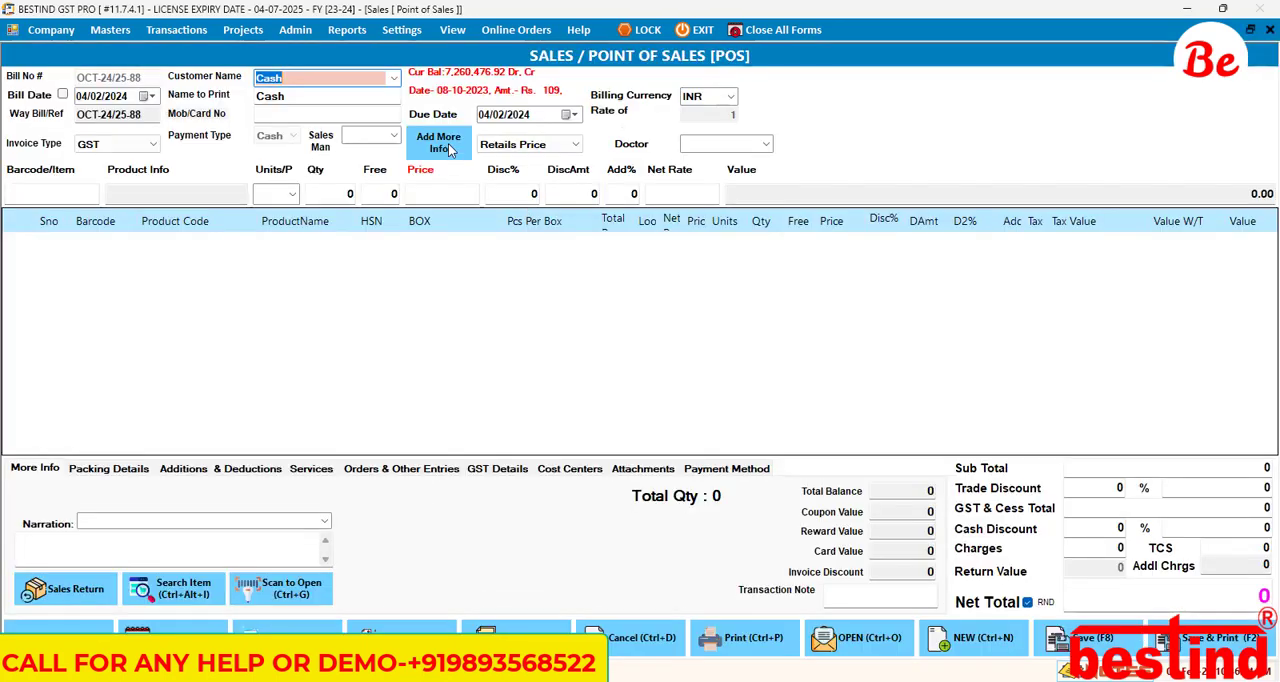
Step: Accept the Cash customer details on the new bill, open the bill's additional fields from Sales Man and dismiss them
key(Return)
key(Return)
key(Return)
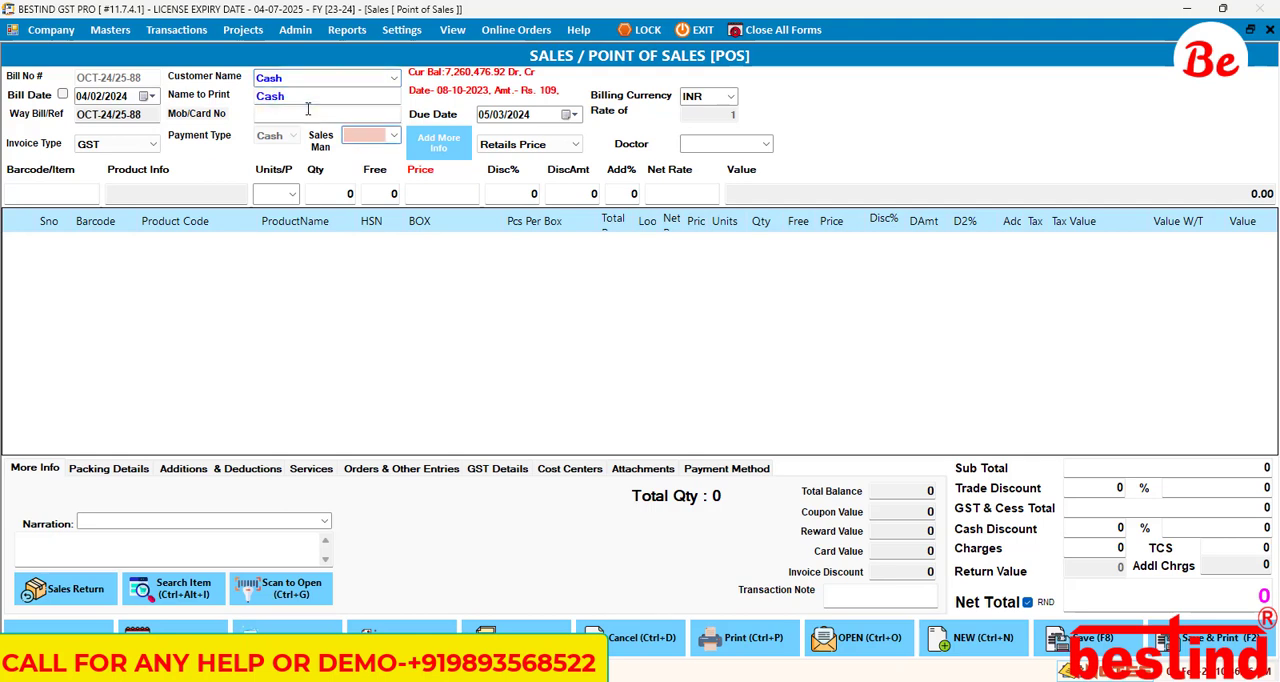
key(Return)
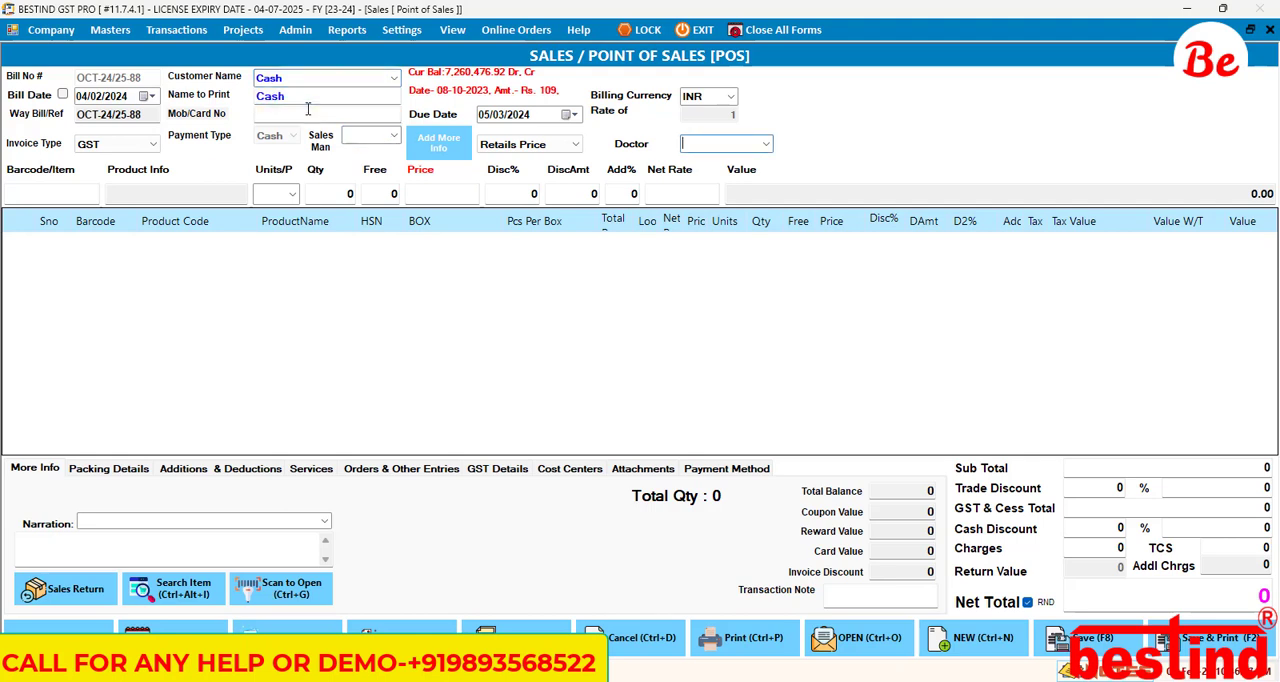
click(371, 135)
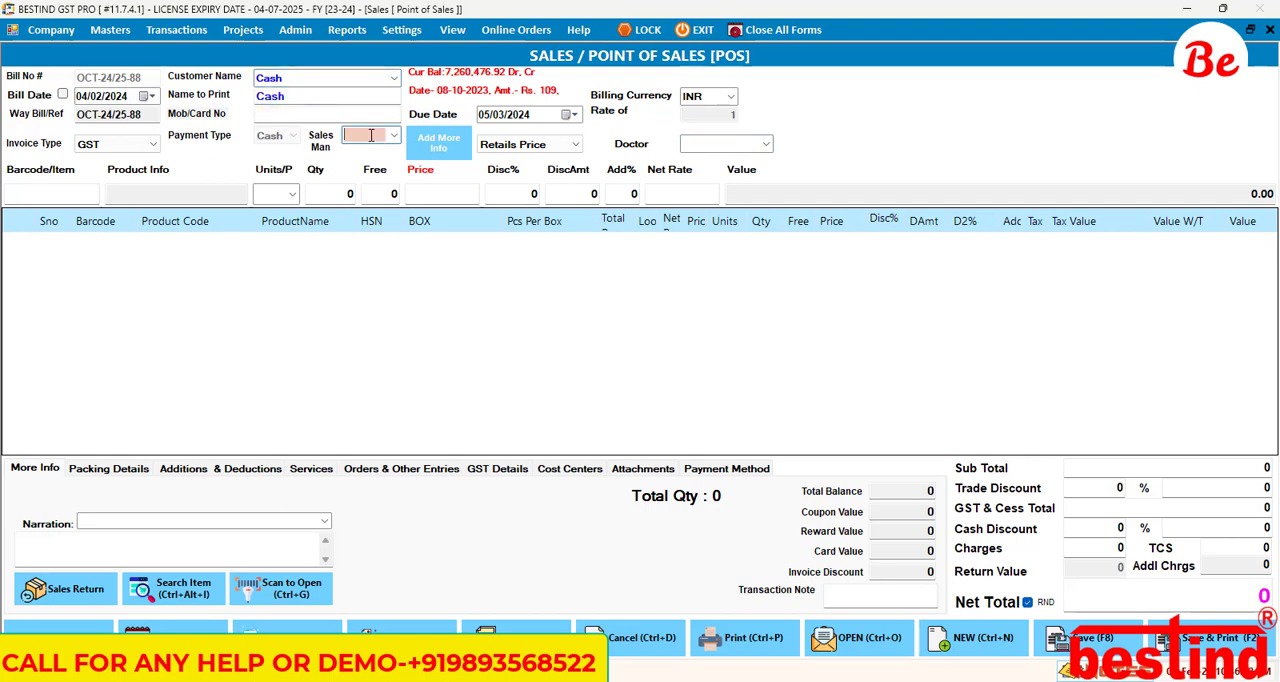
key(Return)
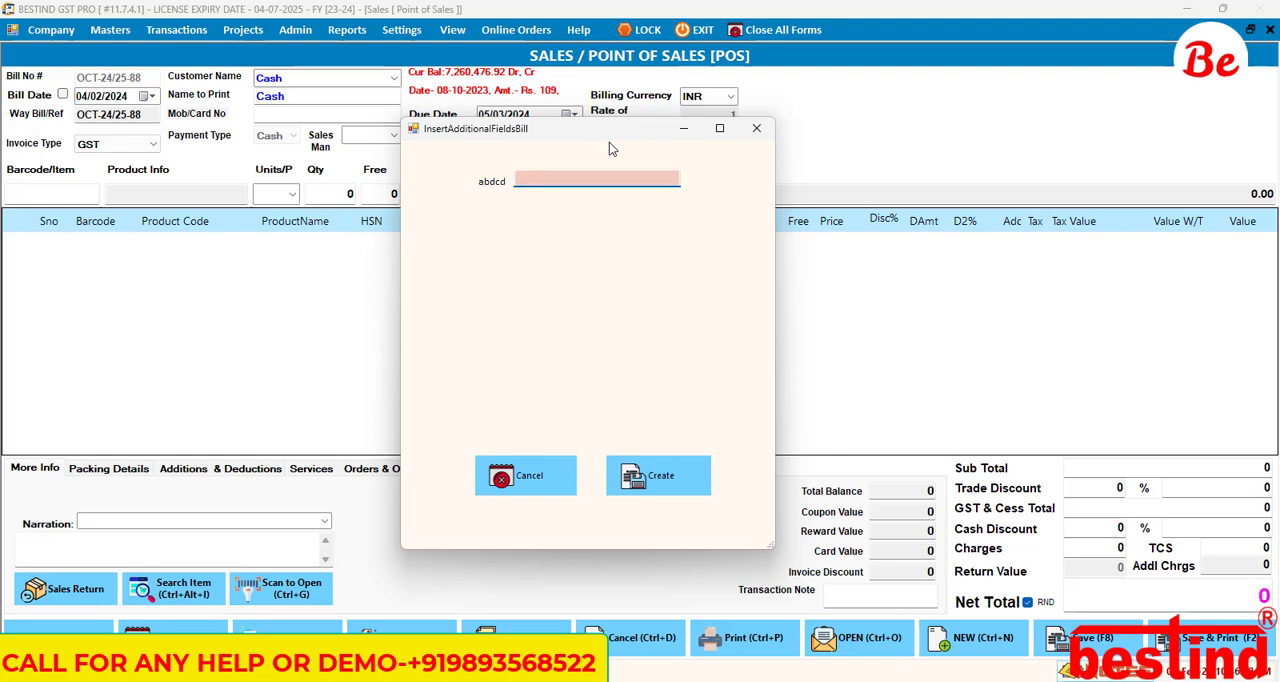
click(525, 477)
Step: Reopen the bill's additional fields from Sales Man, enter "dkdkdkd" for abdcd and apply the entry
click(356, 131)
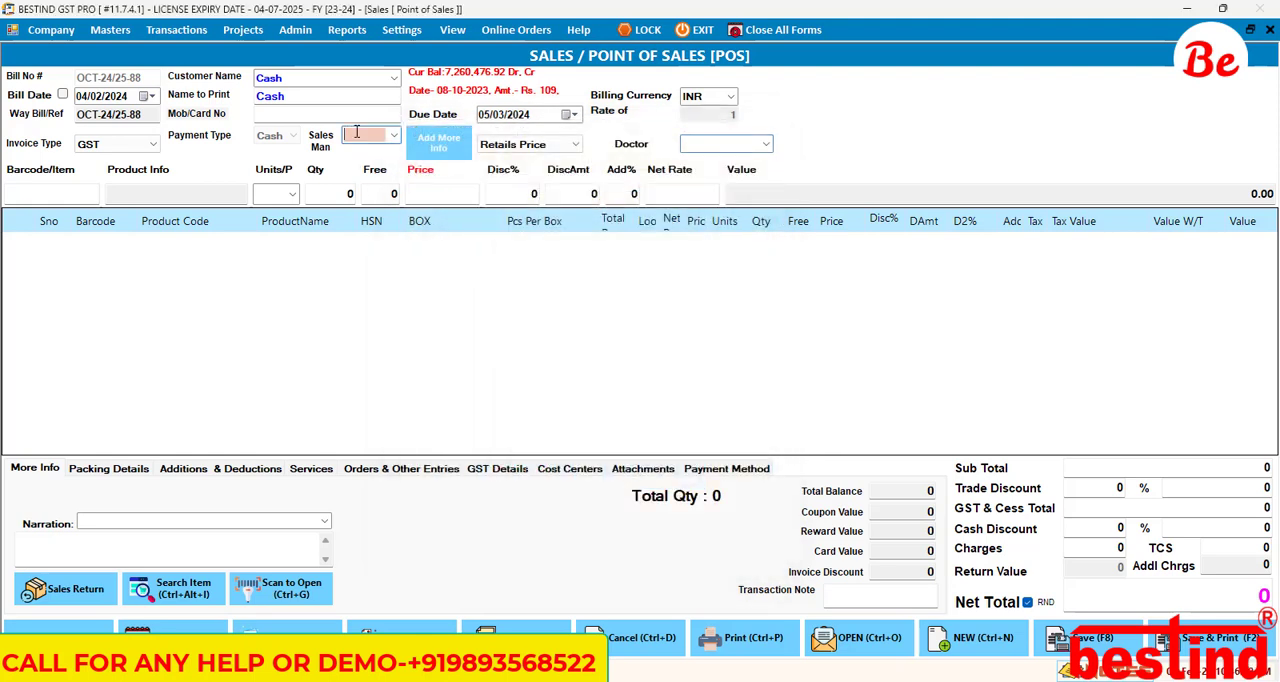
key(Return)
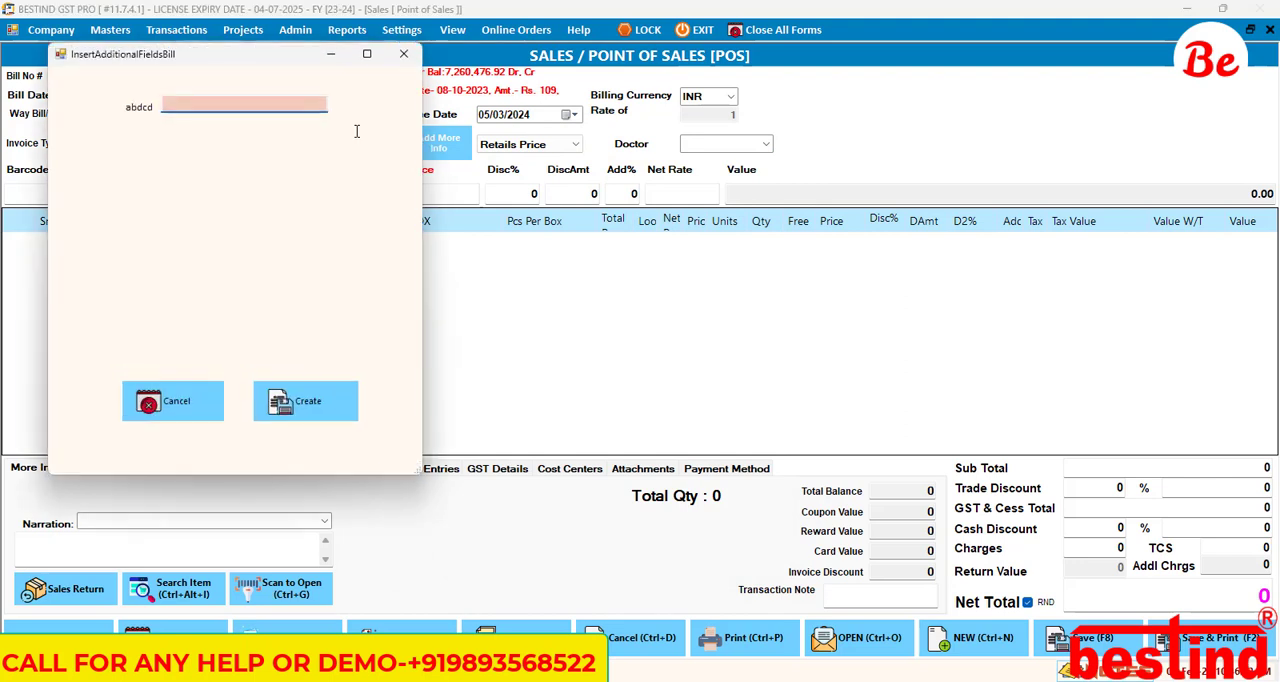
text(dkdkdkd)
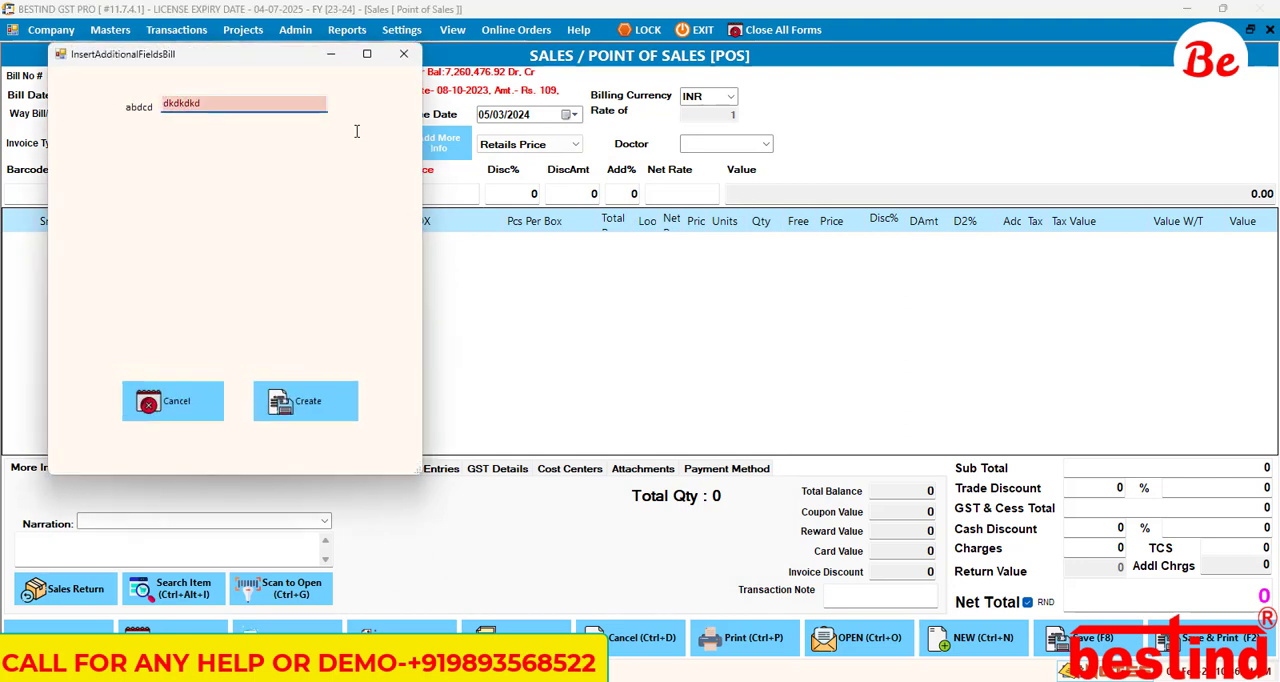
key(Tab)
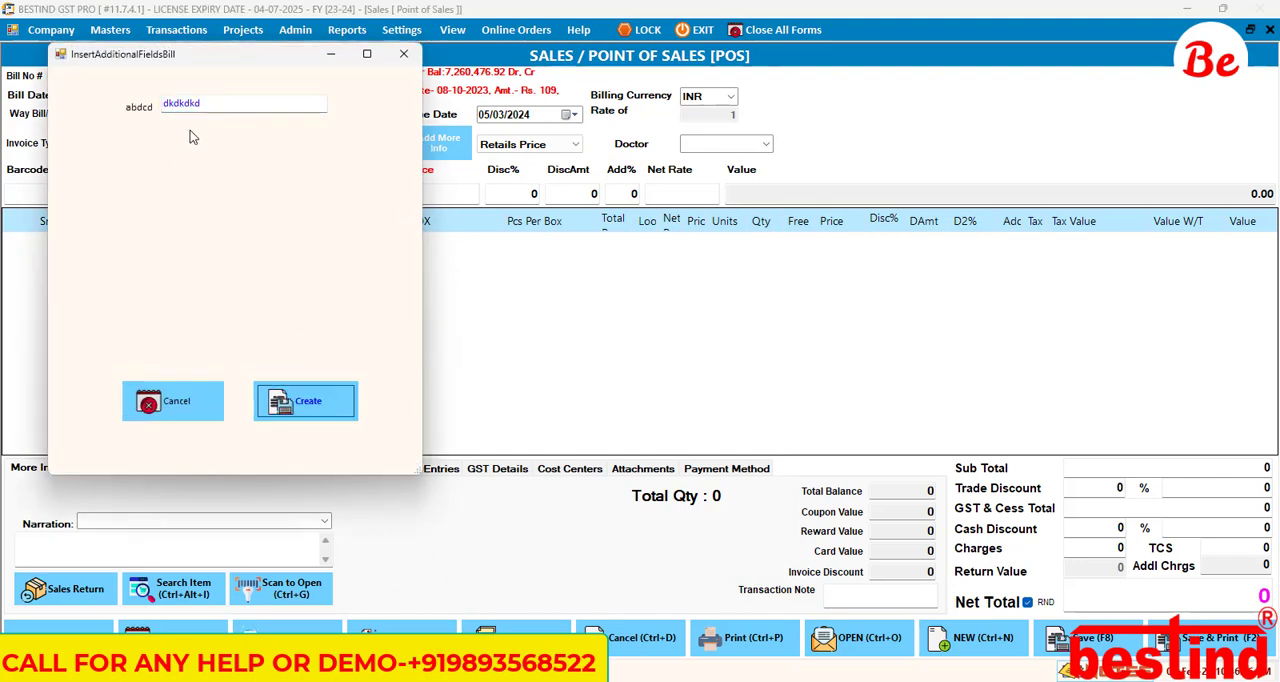
click(308, 405)
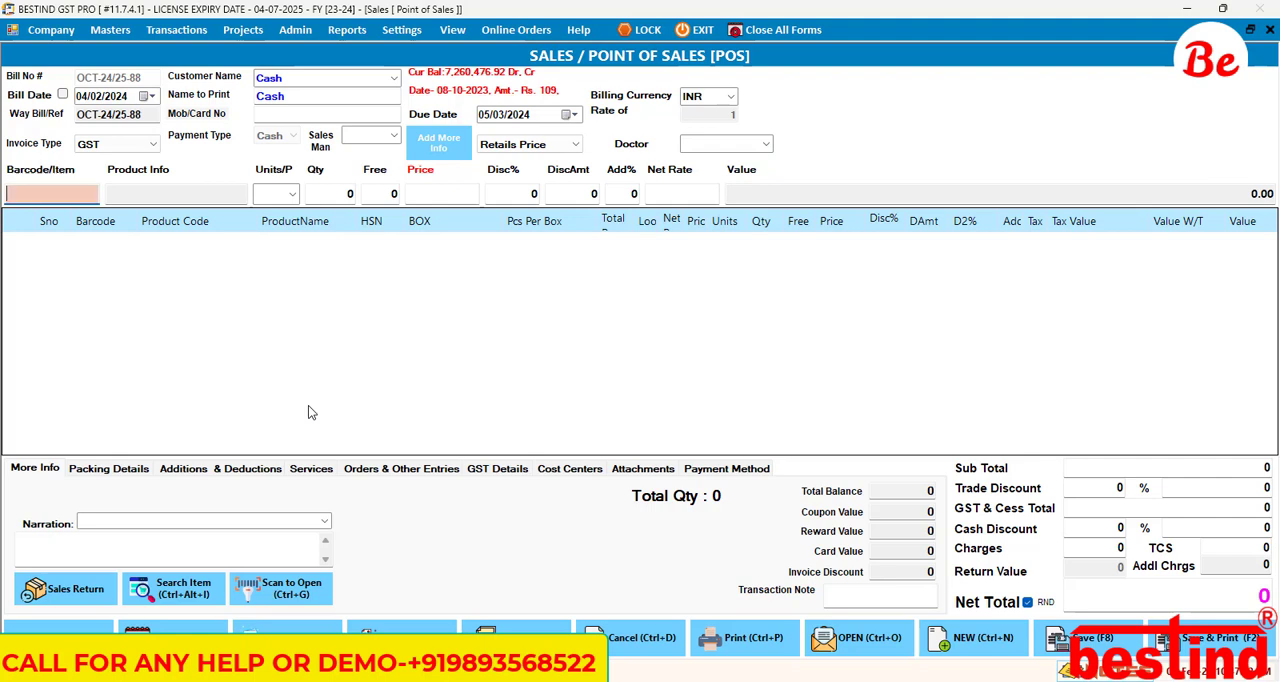
Step: Enter item SY9 in PAC units on the bill and set BOX to 25, recalculating Total Pcs
text(9)
key(Return)
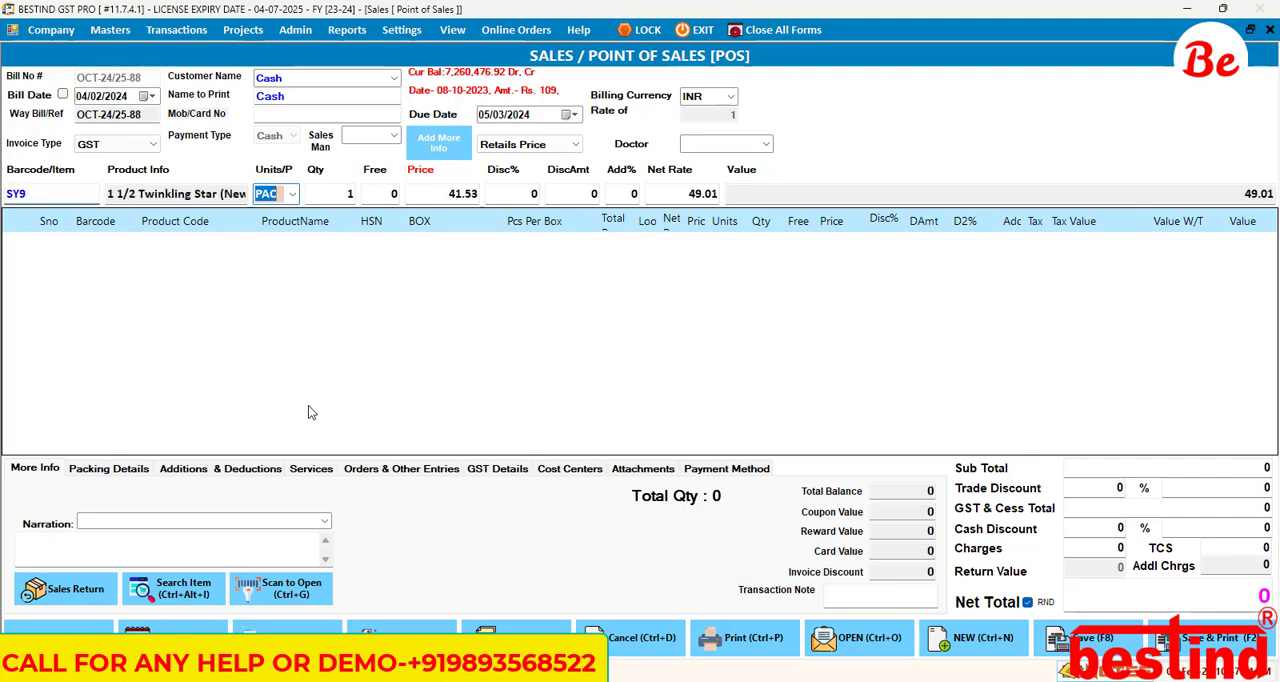
key(Return)
key(Return)
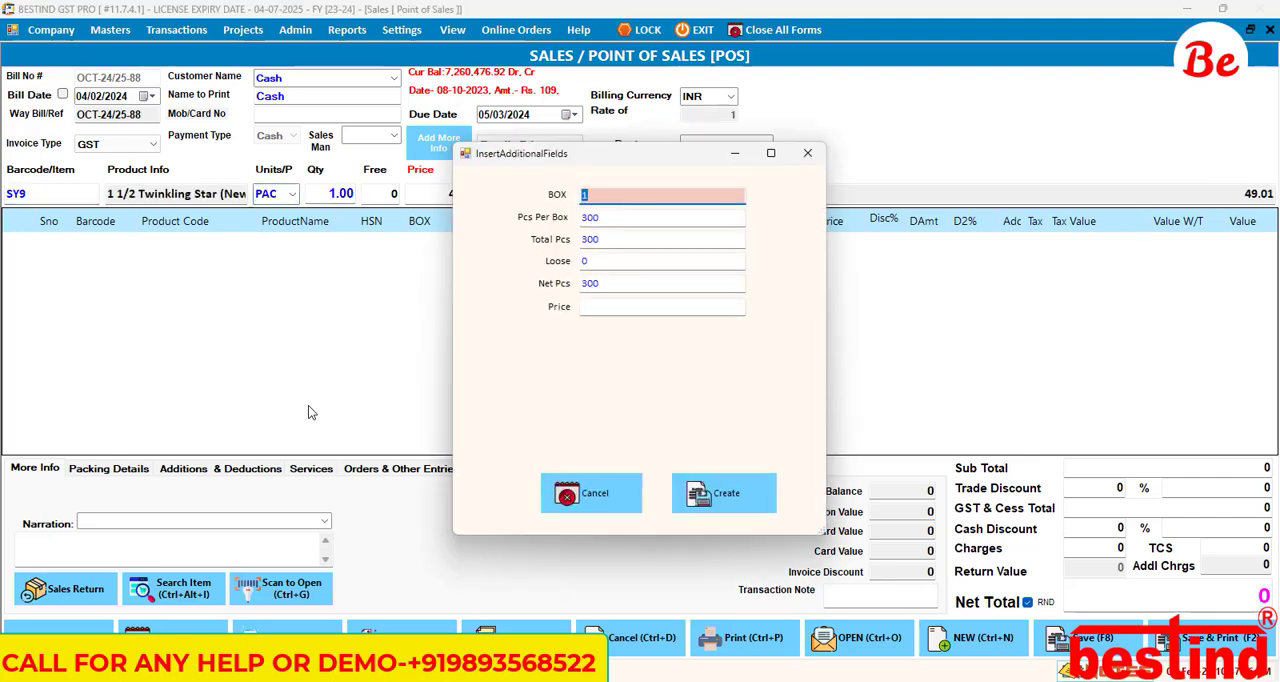
Step: Set Loose to 210 and Price to 43.25, apply the additional fields and add the SY9 line to the bill
key(Return)
key(Return)
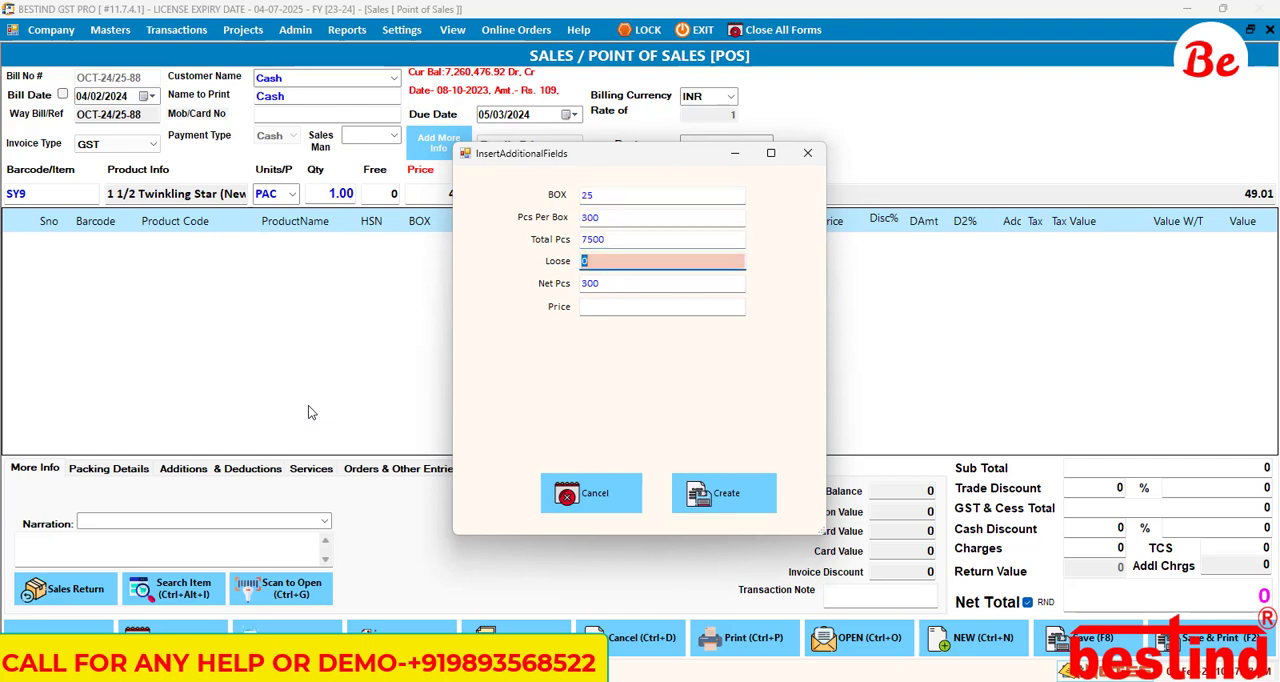
text(210)
key(Return)
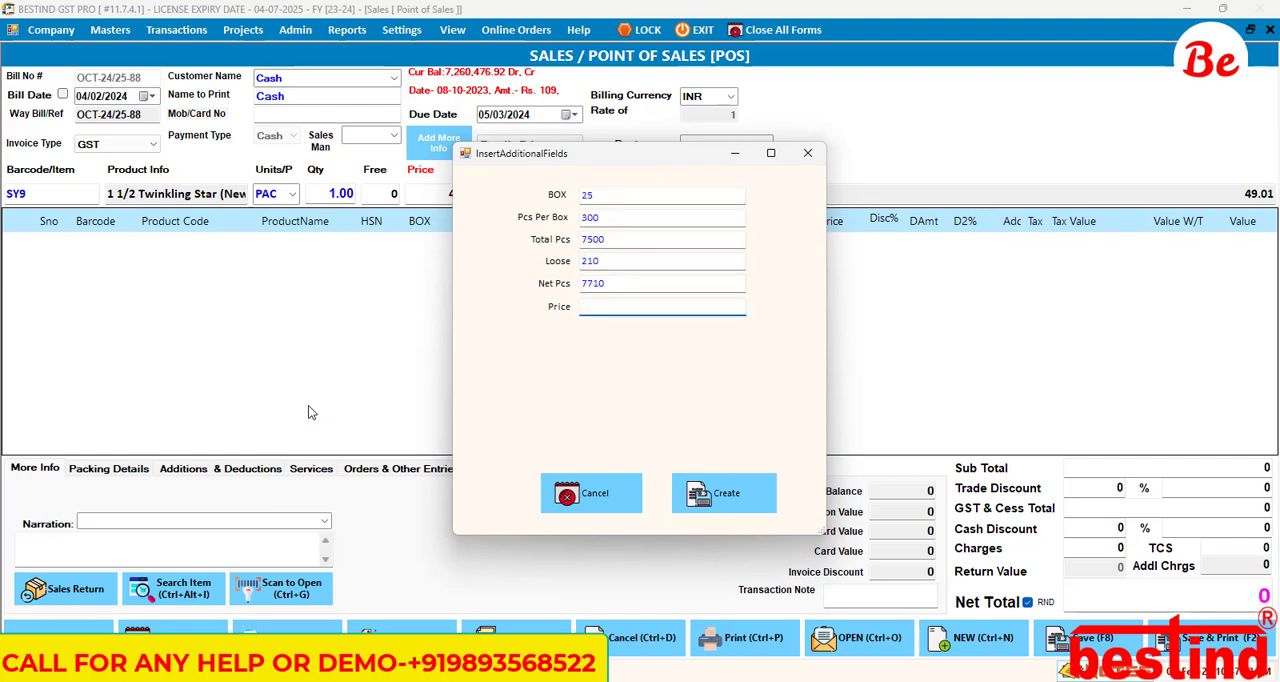
text(43.2)
key(Return)
key(Return)
key(Return)
key(Return)
key(Return)
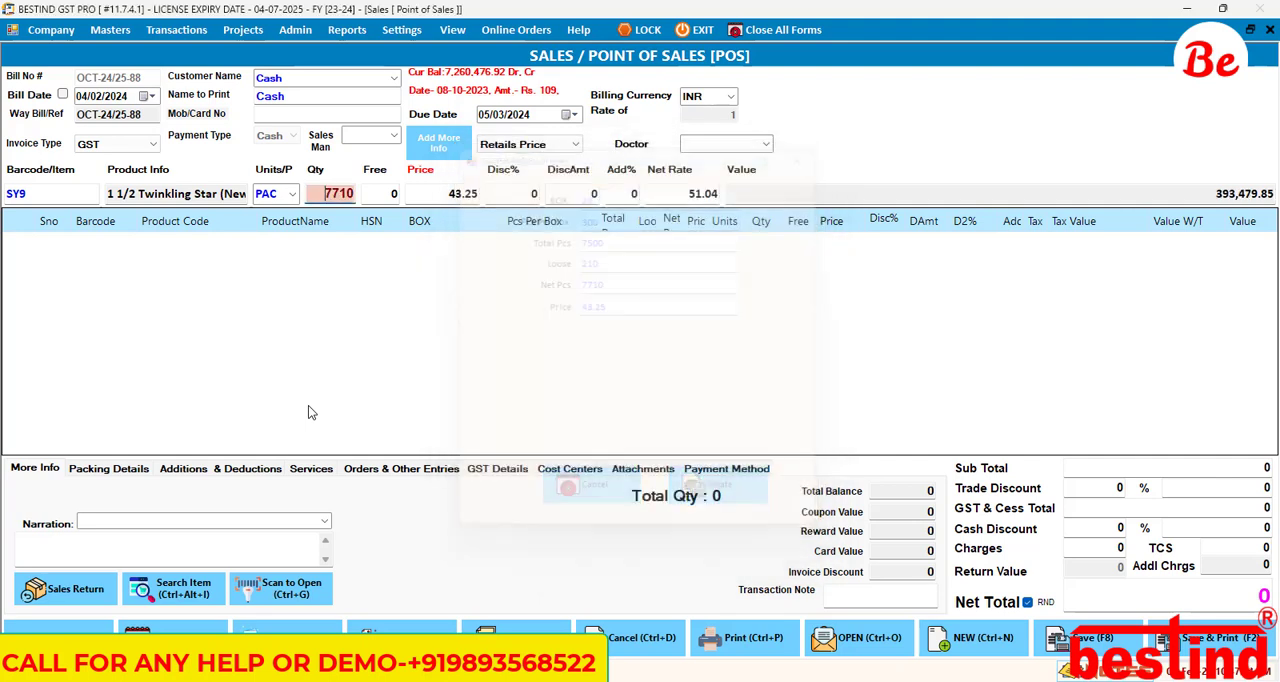
key(Return)
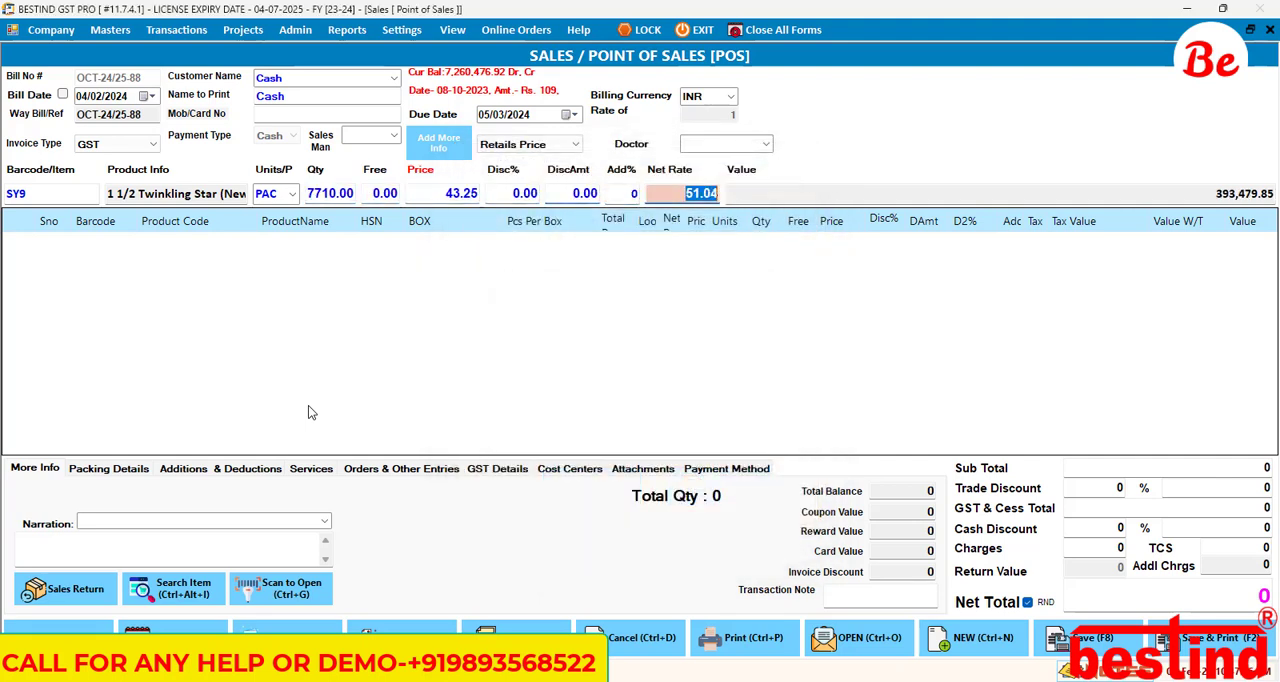
key(Return)
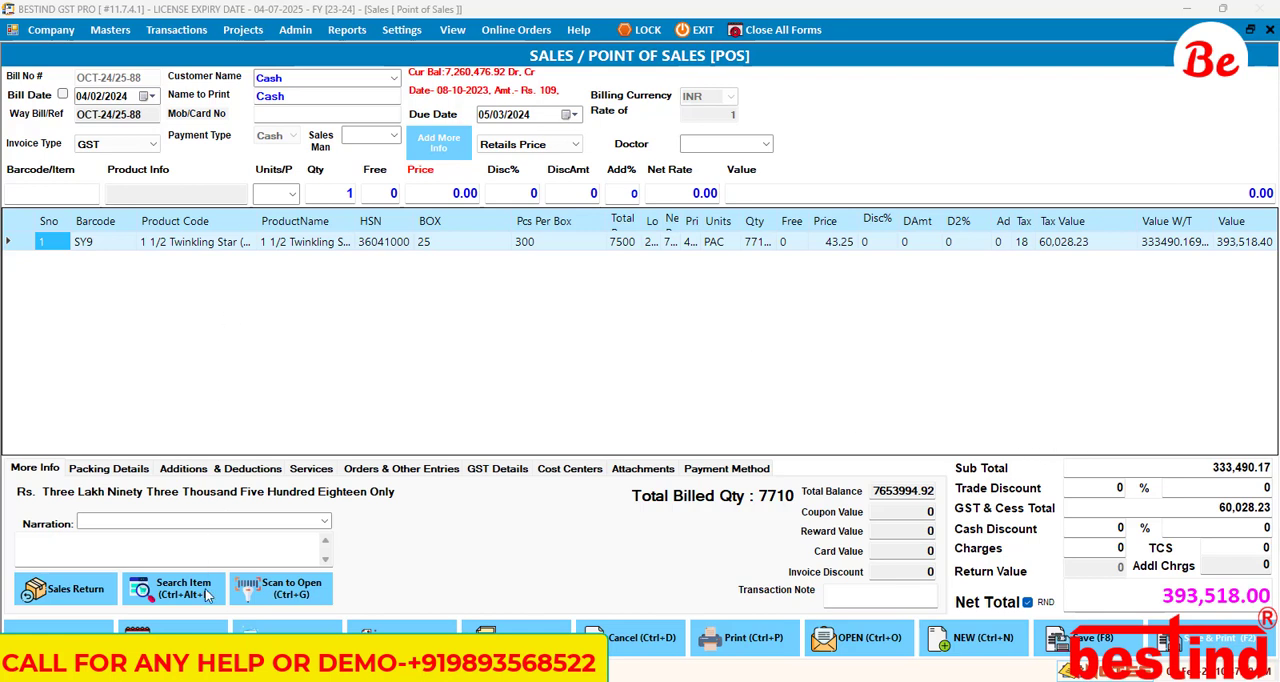
Step: Close the sales bill form and confirm closing it
click(215, 628)
click(619, 399)
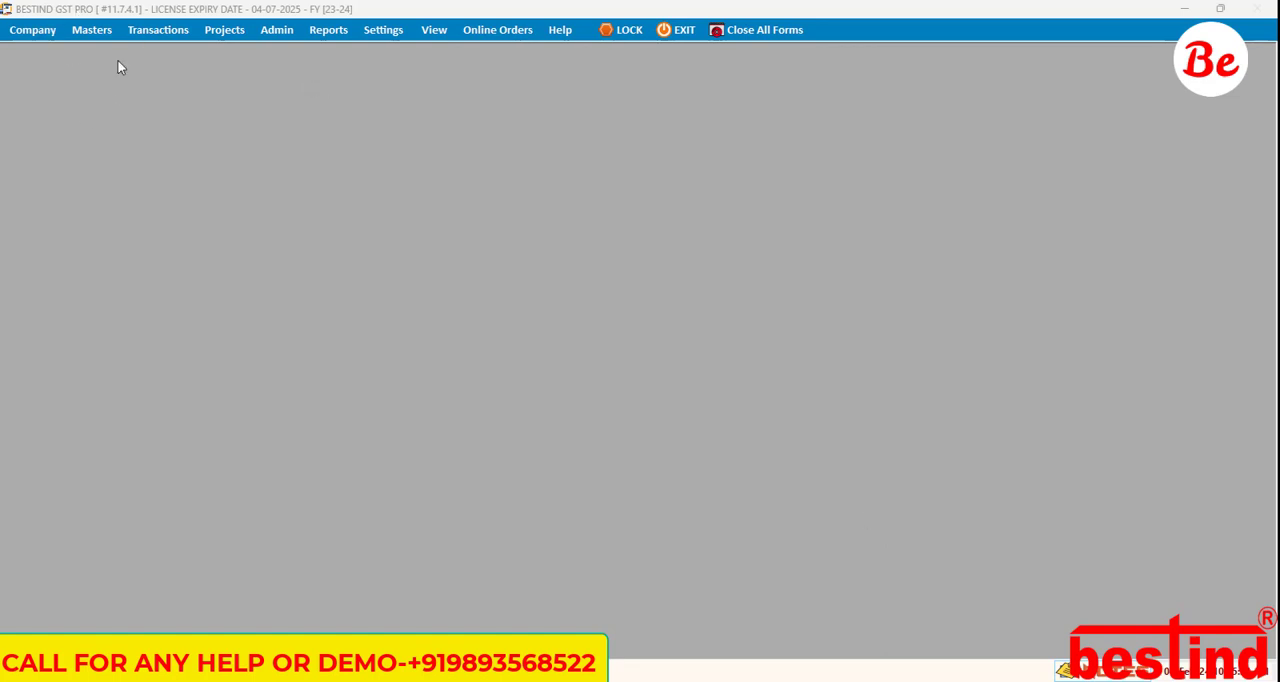
click(170, 33)
click(178, 36)
mouse_move(191, 66)
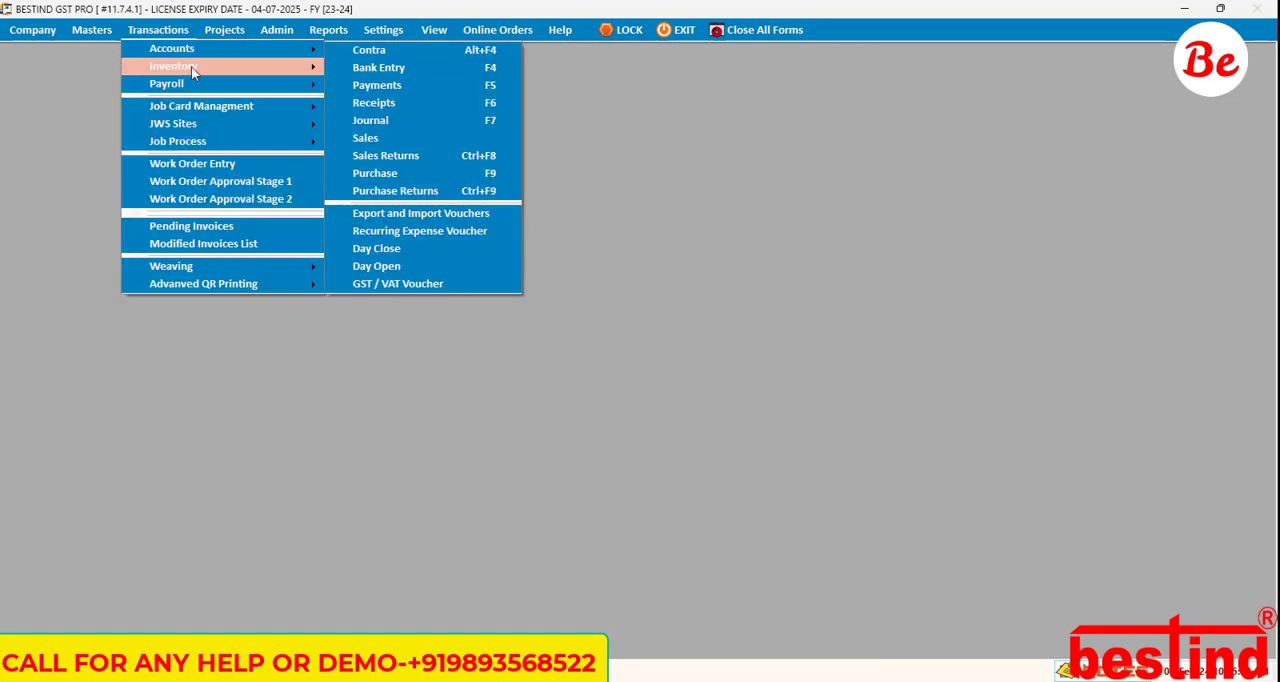
mouse_move(407, 70)
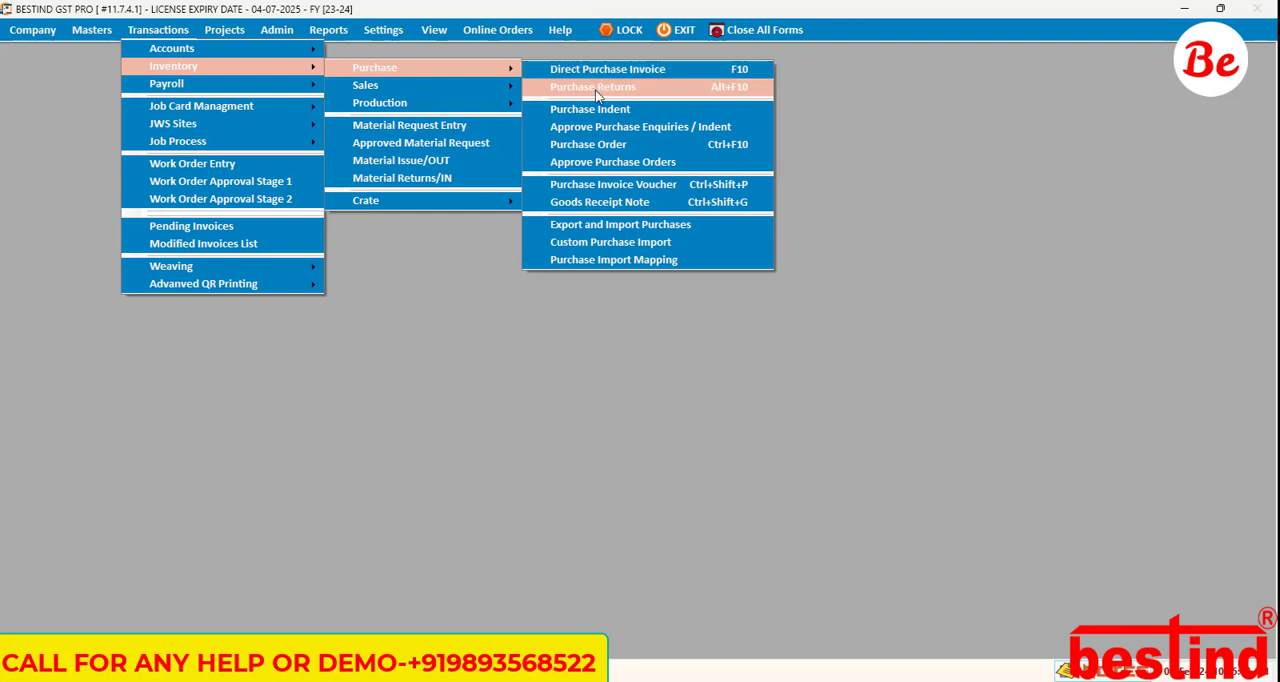
click(596, 89)
key(Escape)
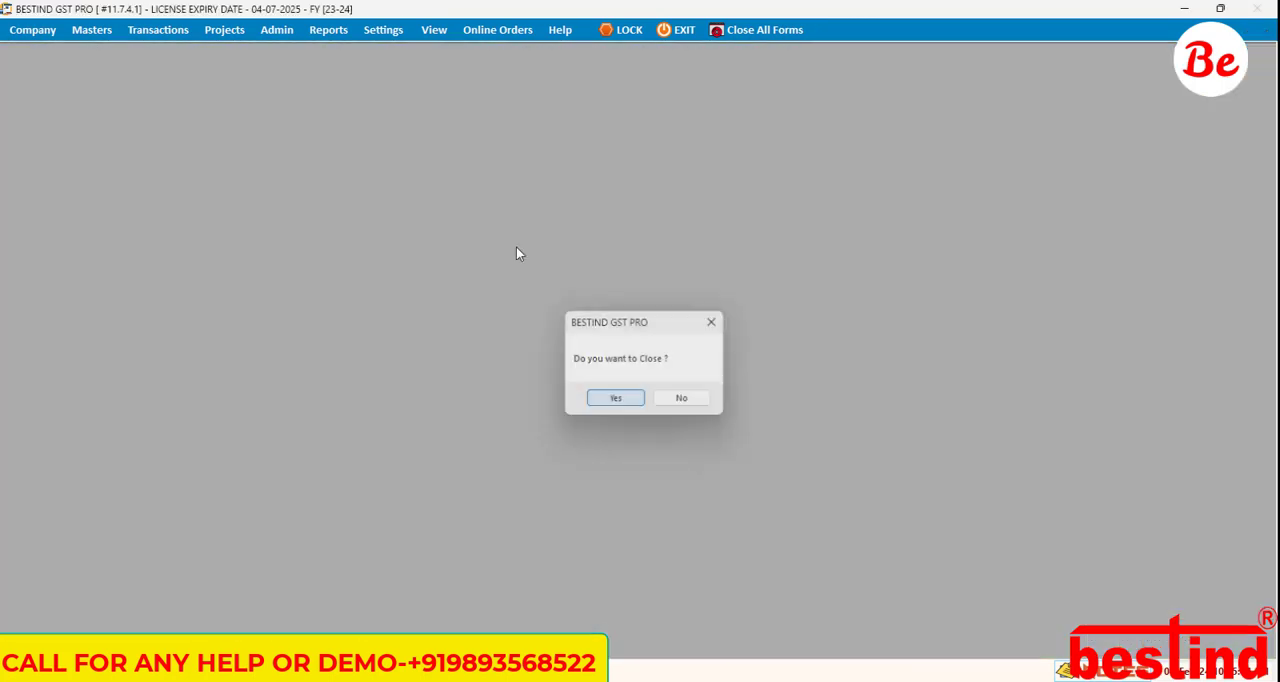
key(Return)
Step: Open a new direct purchase invoice
click(158, 29)
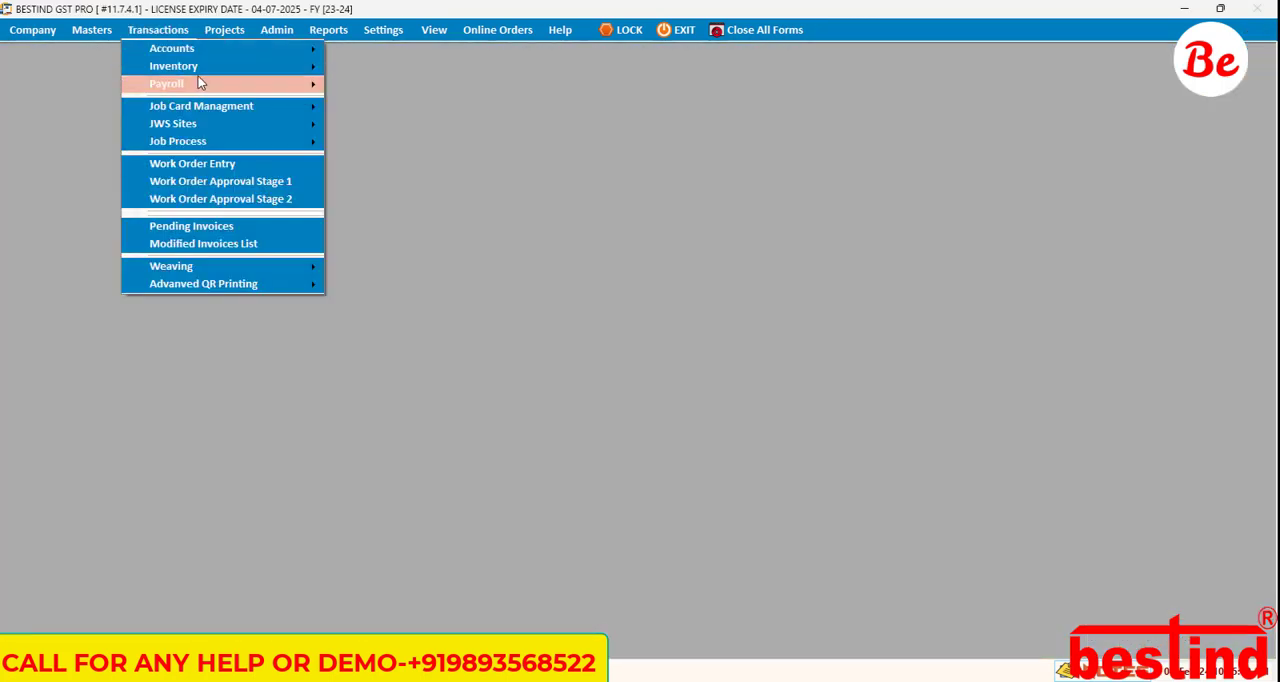
mouse_move(200, 66)
mouse_move(400, 67)
click(607, 72)
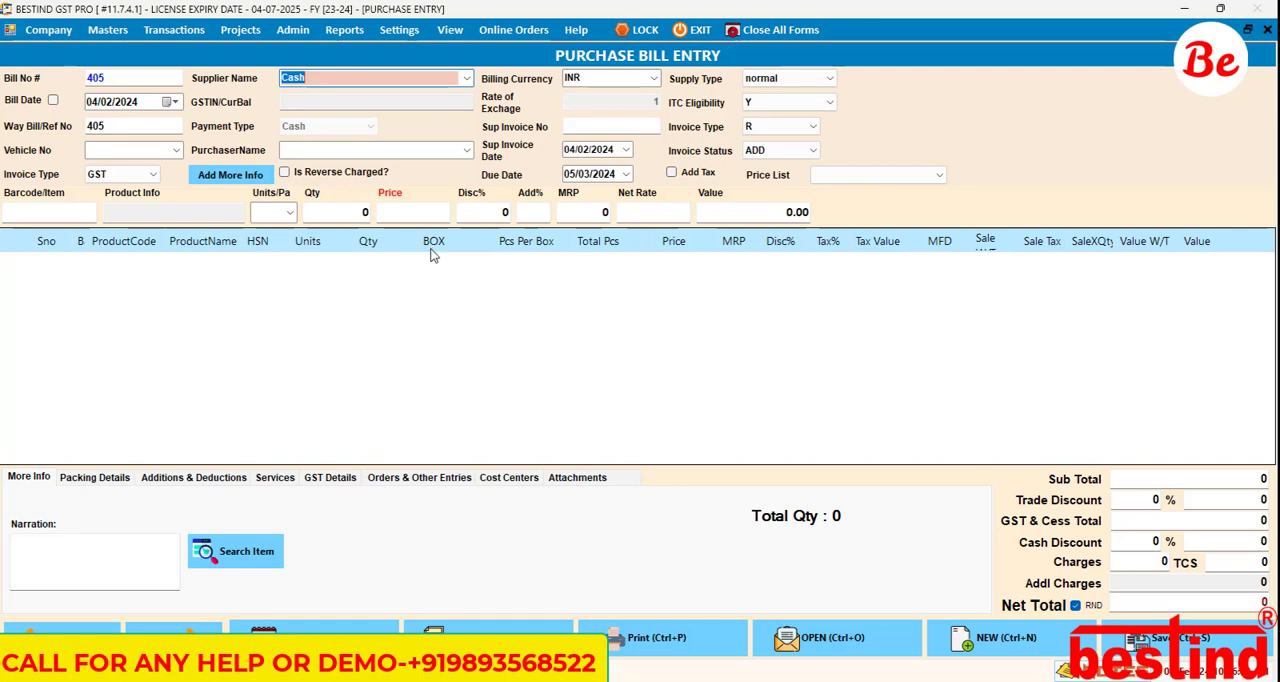
Step: Enter item SY9 in PAC units on the purchase bill to bring up its additional fields
click(30, 211)
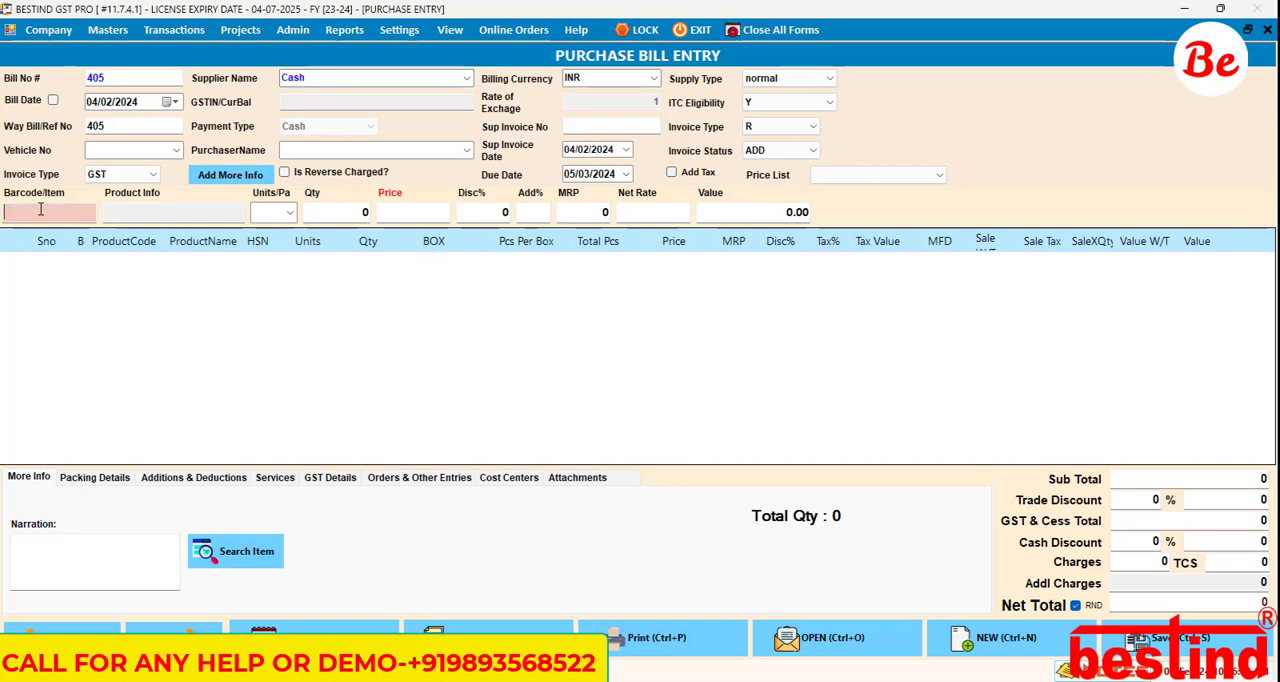
text(syg)
key(Return)
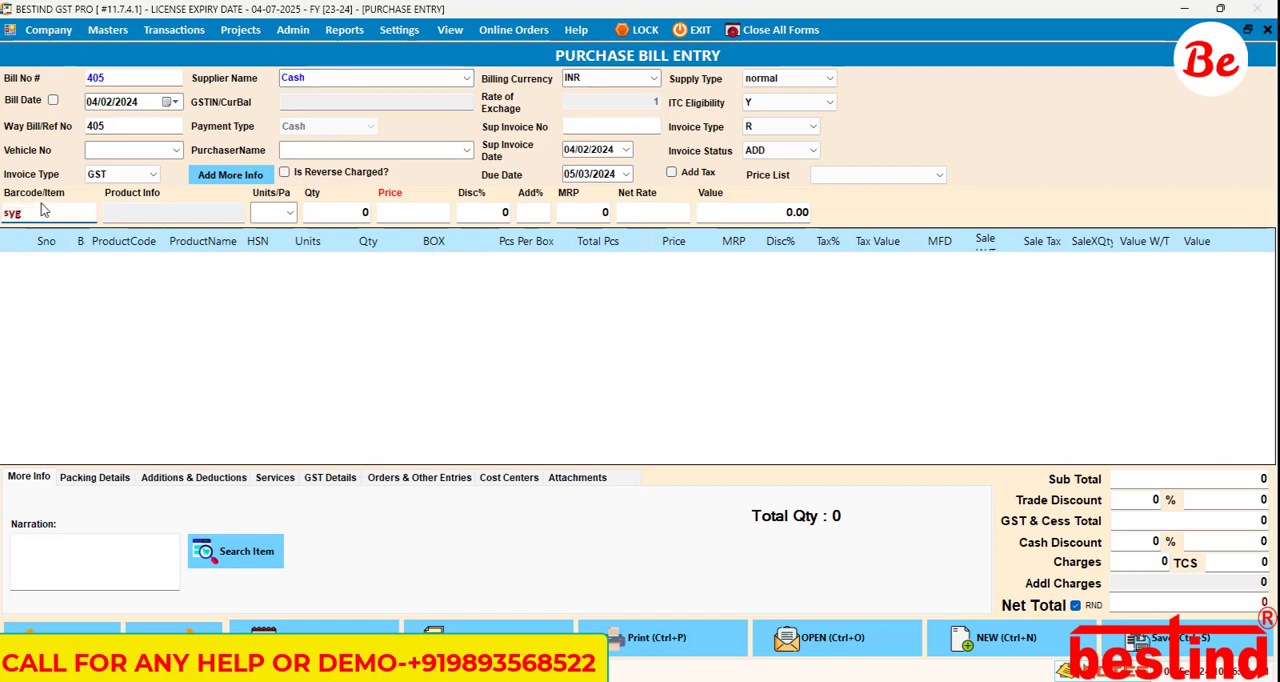
key(BackSpace)
text(9)
key(Return)
key(Return)
key(Return)
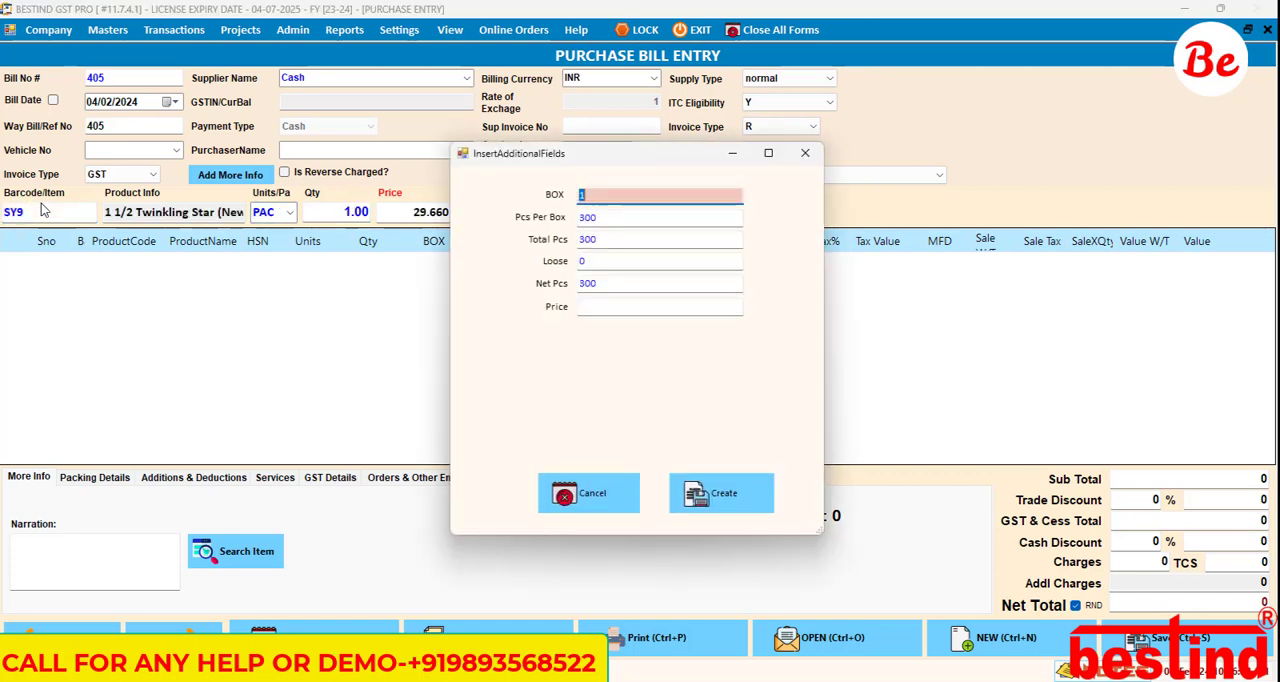
Step: Check the Price, Pcs Per Box and BOX entries in the item's additional fields, and cancel the dialog
click(624, 305)
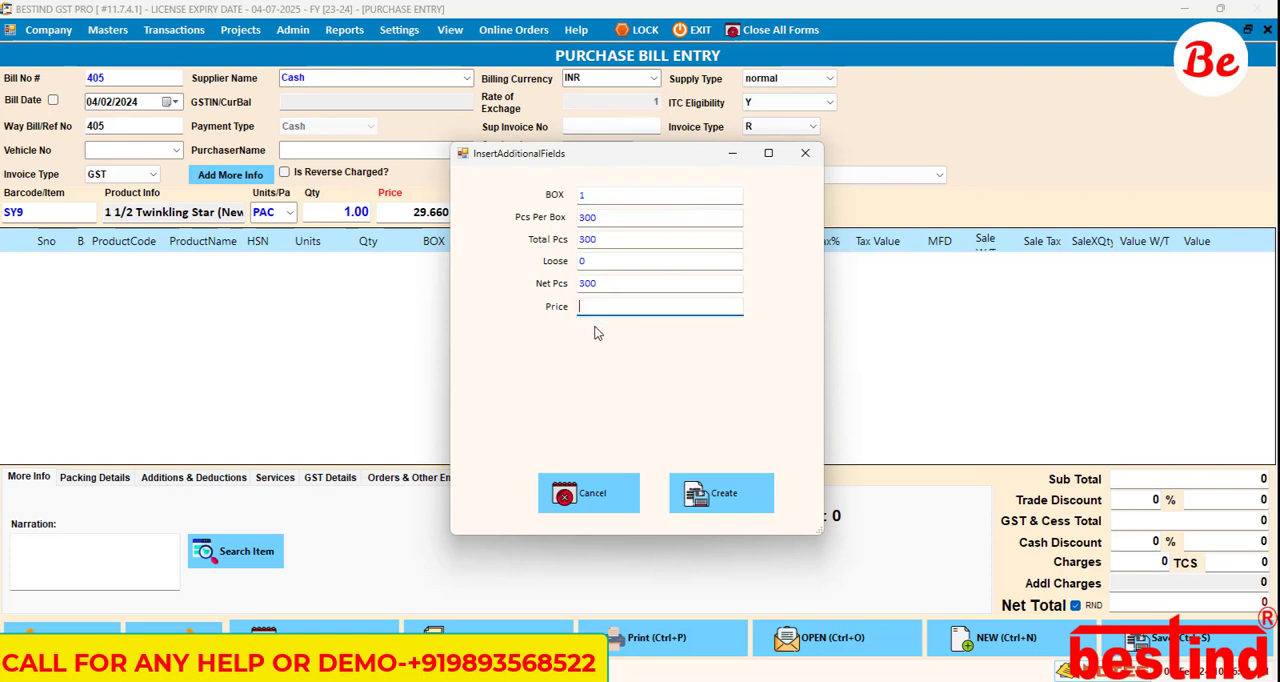
click(600, 312)
click(600, 221)
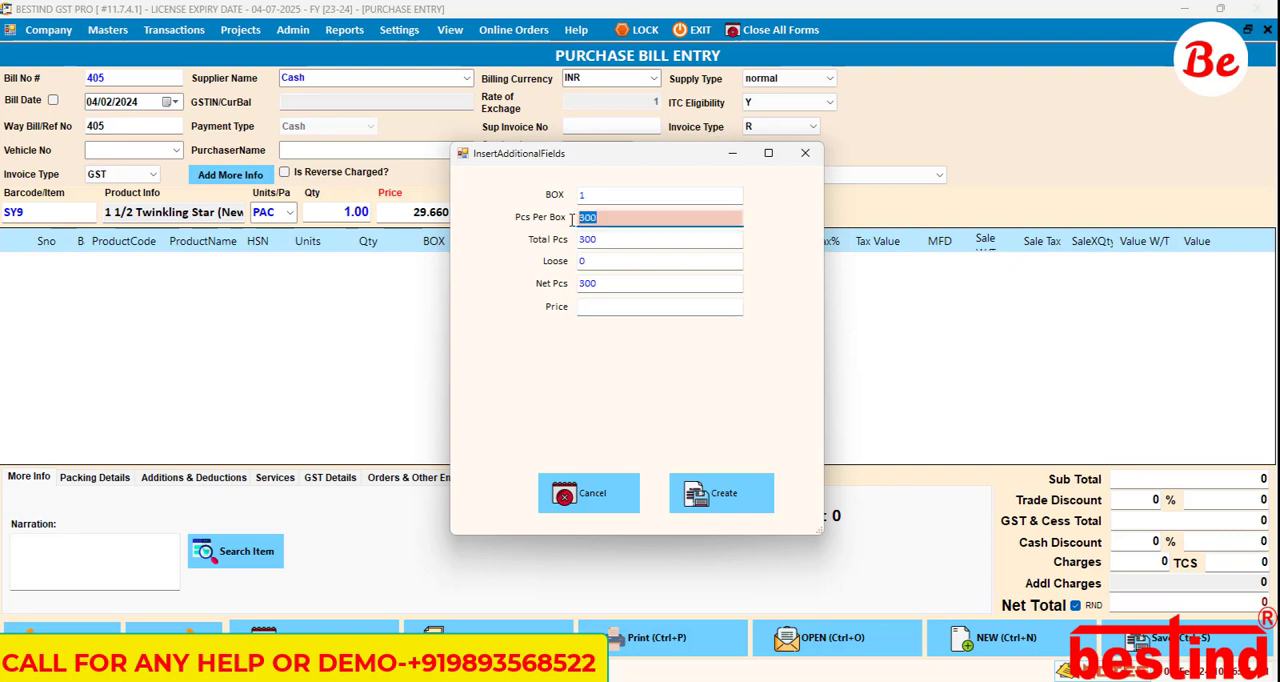
click(597, 196)
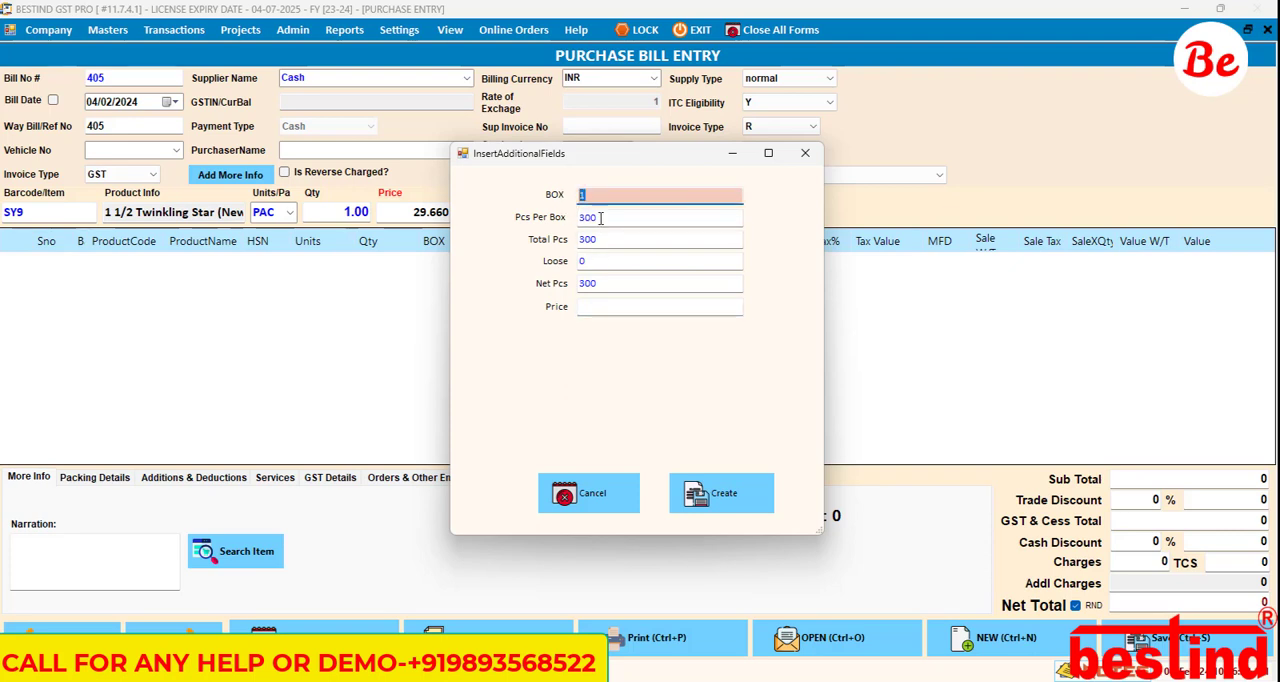
click(602, 218)
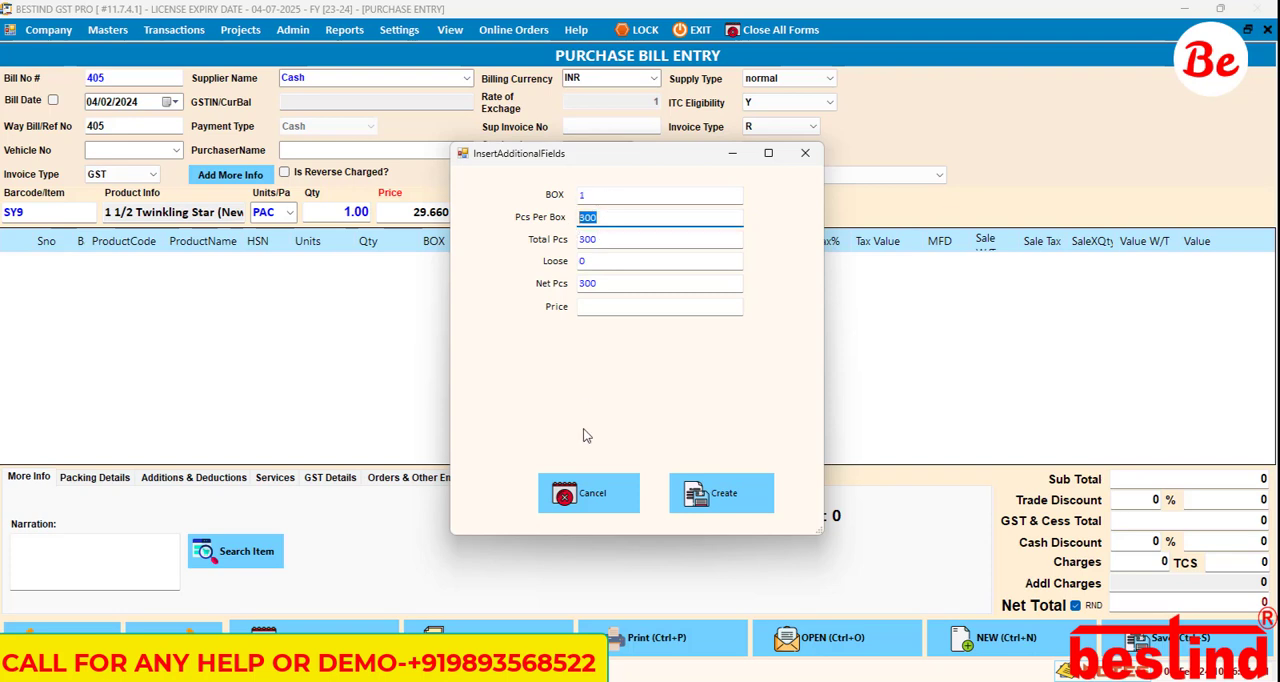
click(590, 490)
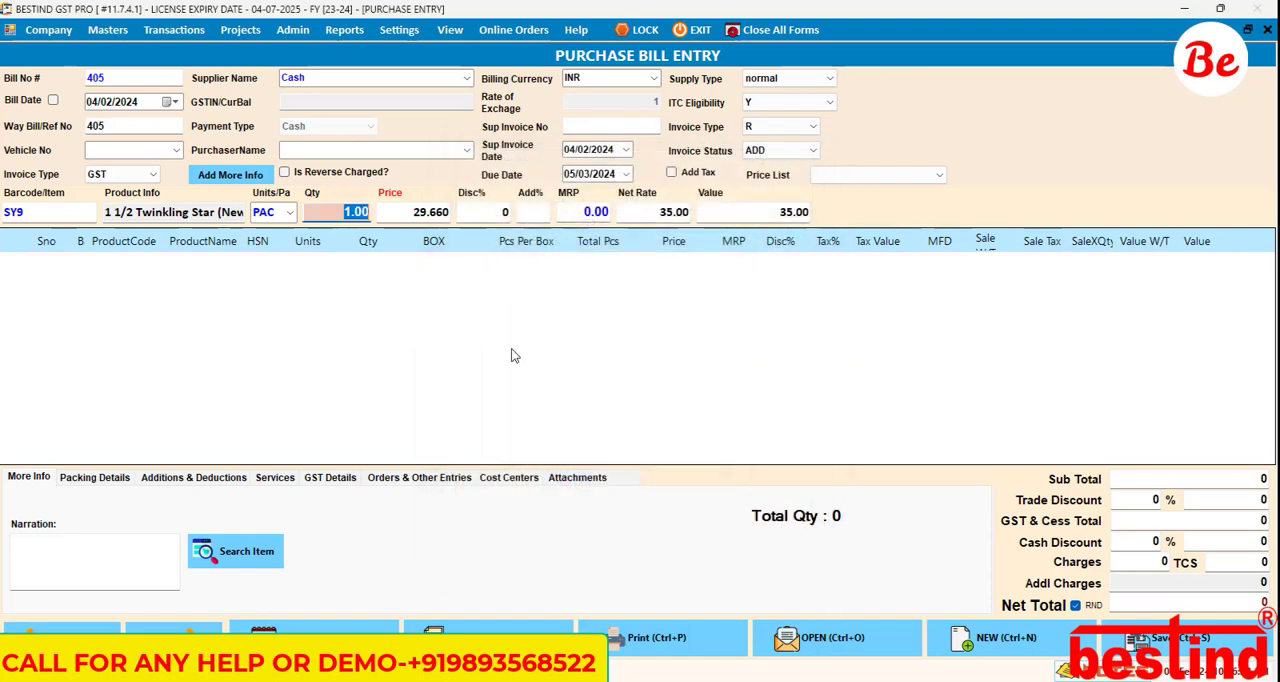
Step: Open the Product Additional Fields settings
click(344, 29)
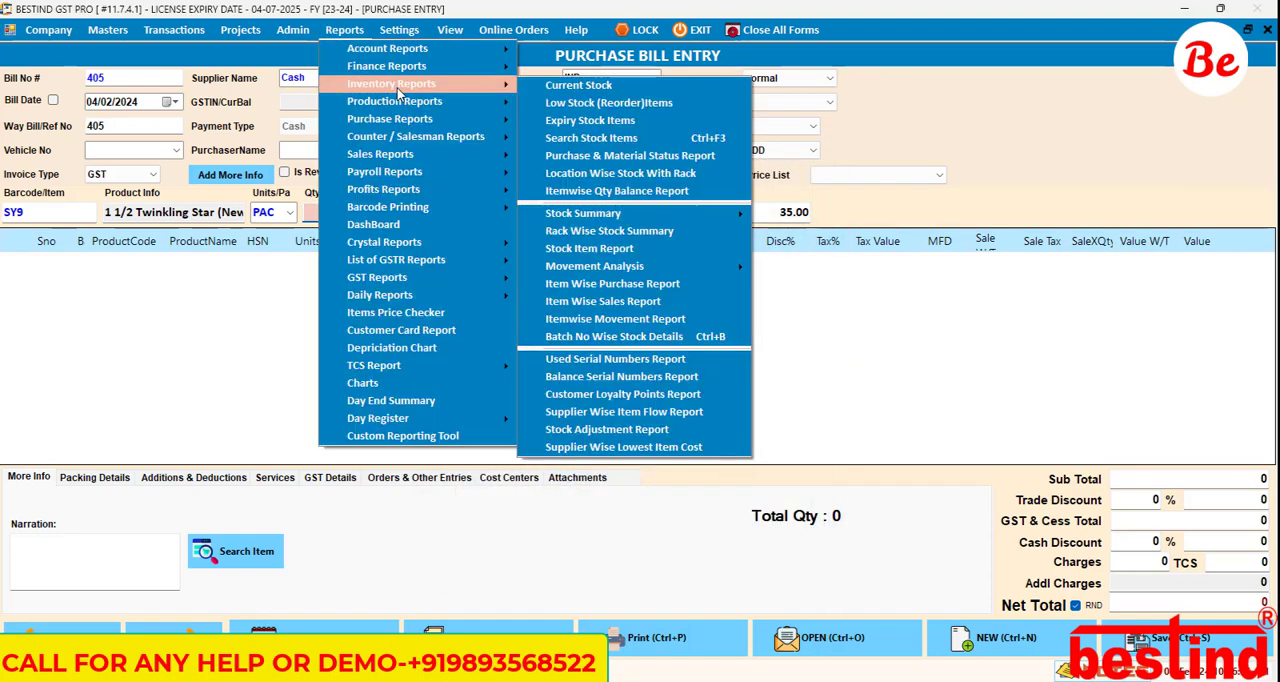
mouse_move(420, 120)
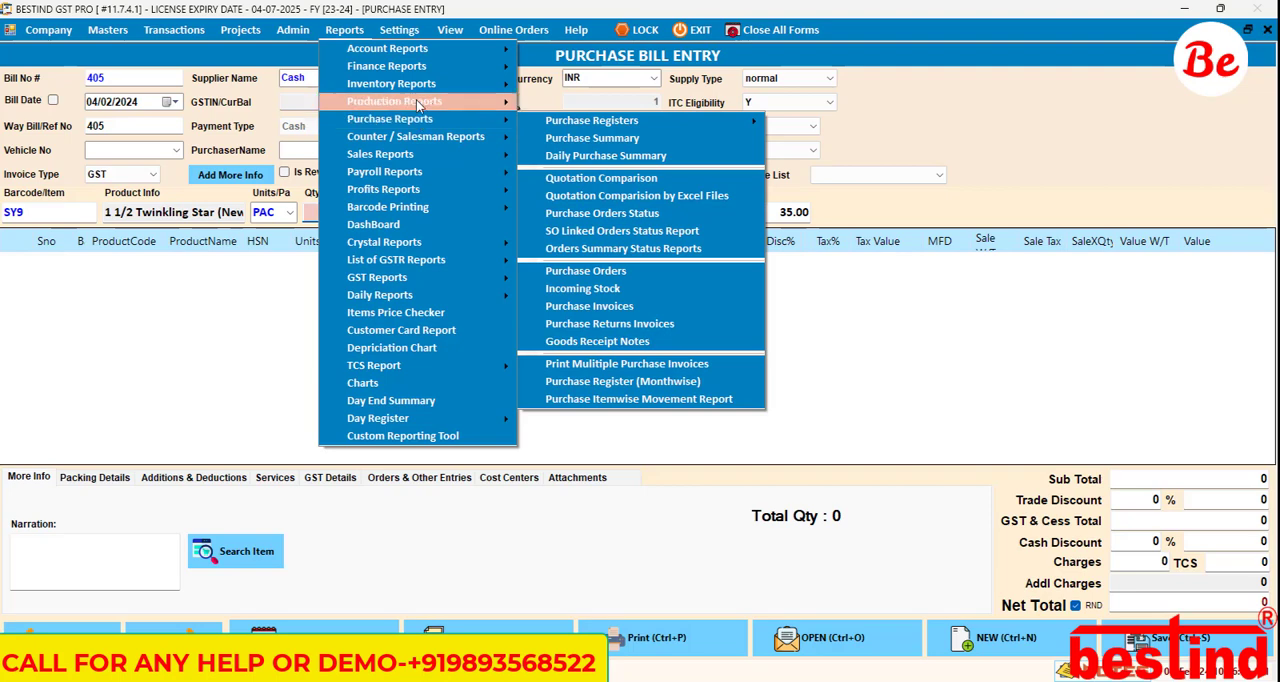
click(399, 29)
mouse_move(501, 110)
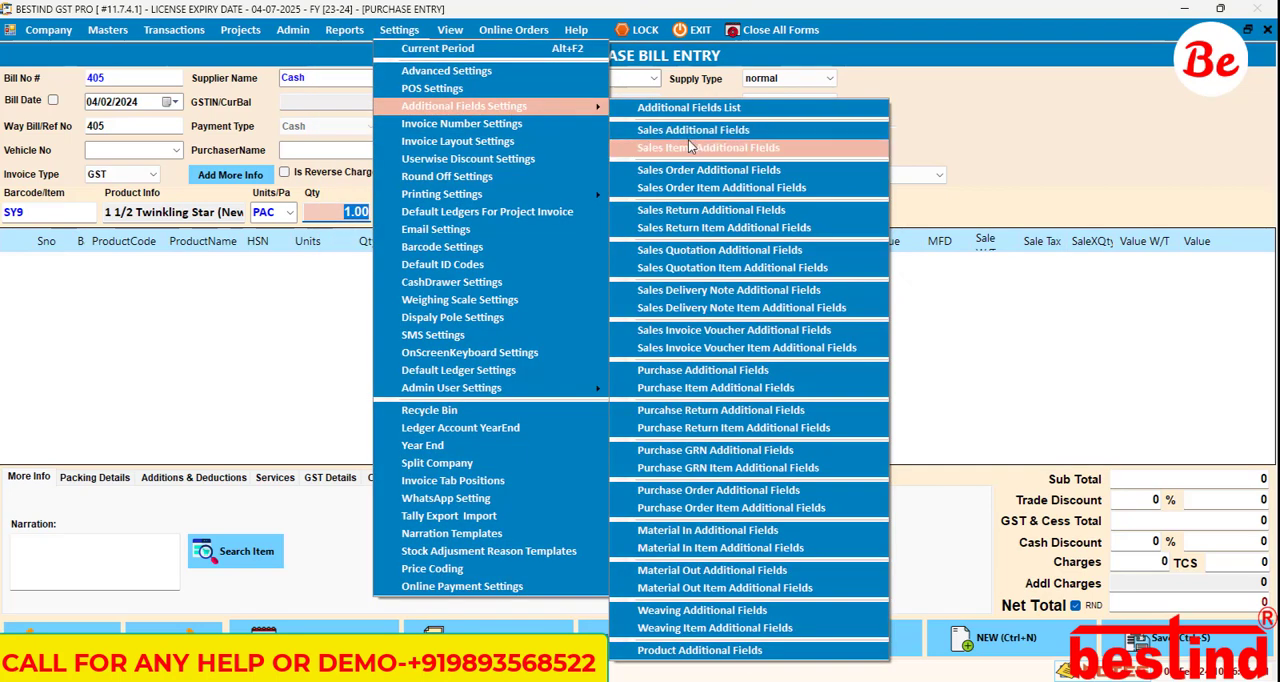
click(733, 651)
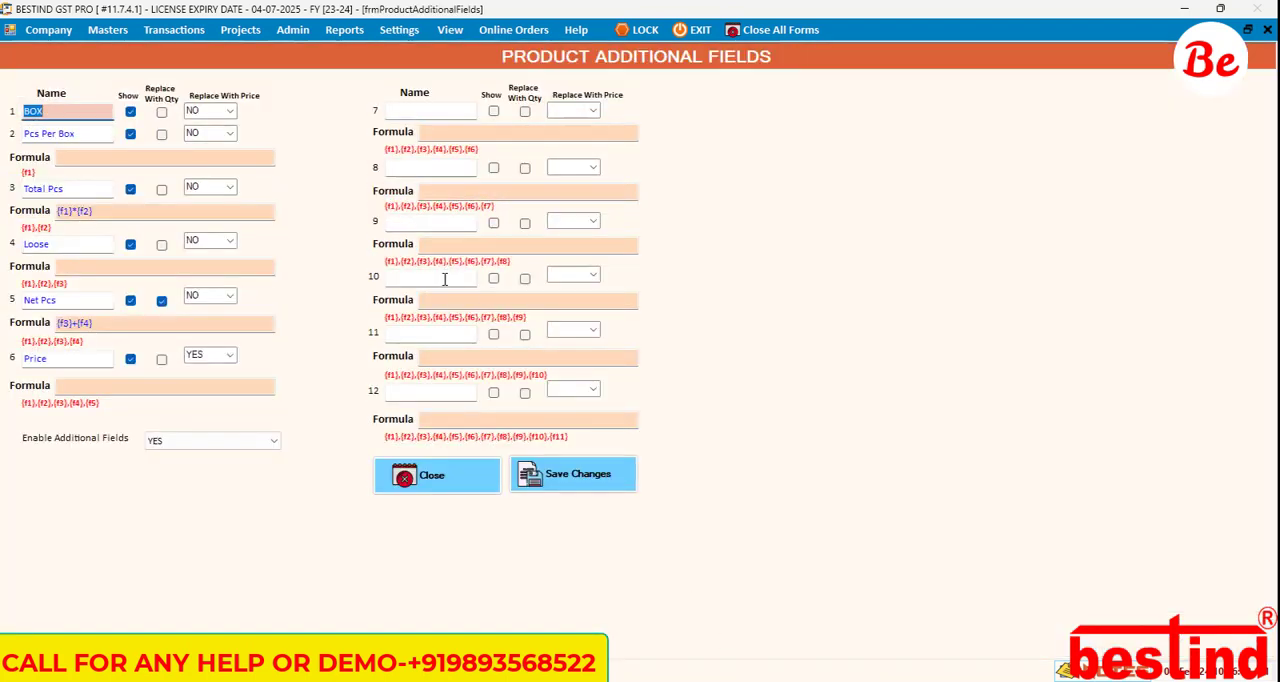
Step: Rename product additional field 6 as "Box Price" and set its Replace With Price option to NO
click(71, 357)
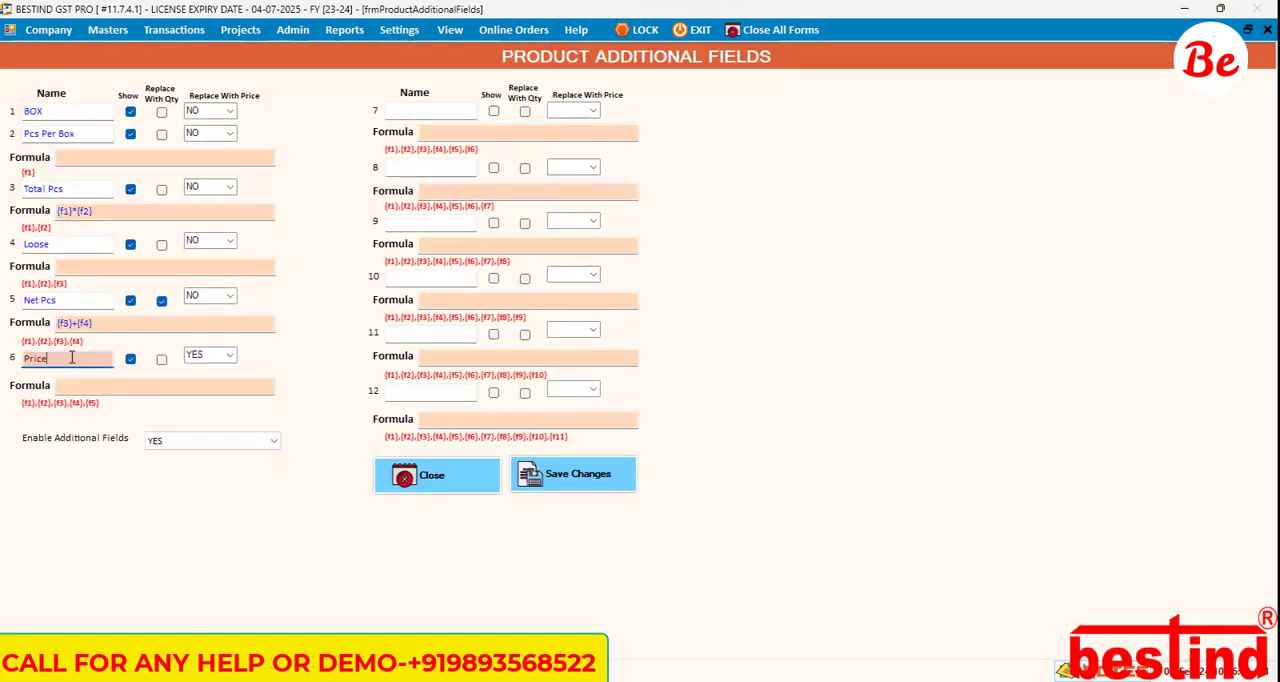
text(Box)
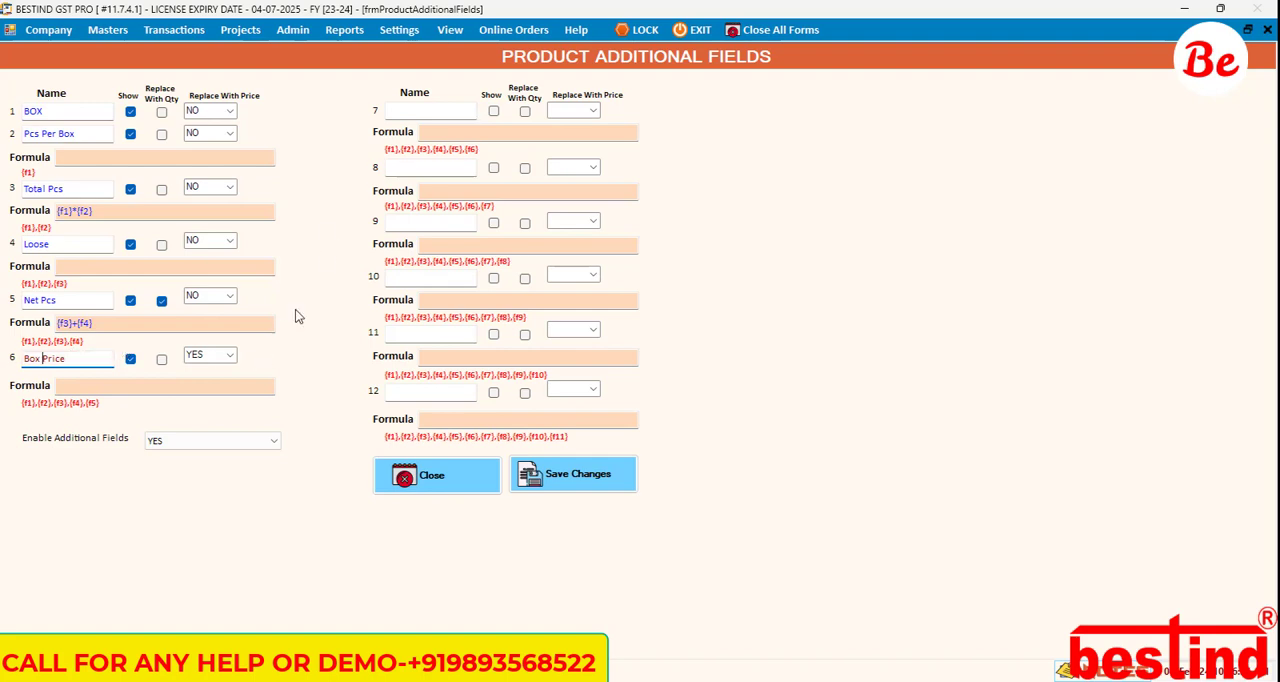
click(231, 356)
click(205, 377)
Step: Name additional field 7 "pcs price", set its Replace With Price option to YES and enable Show
click(437, 114)
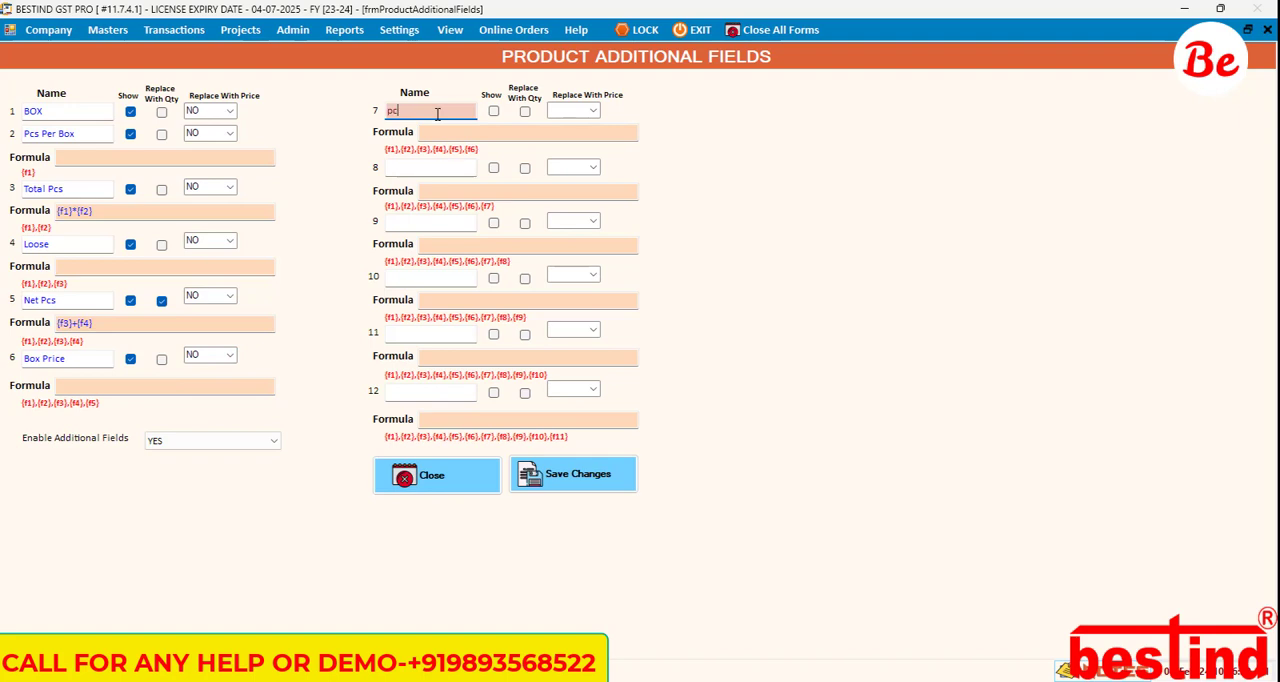
text(pcs prcie)
text(ice)
key(Tab)
click(596, 112)
click(551, 120)
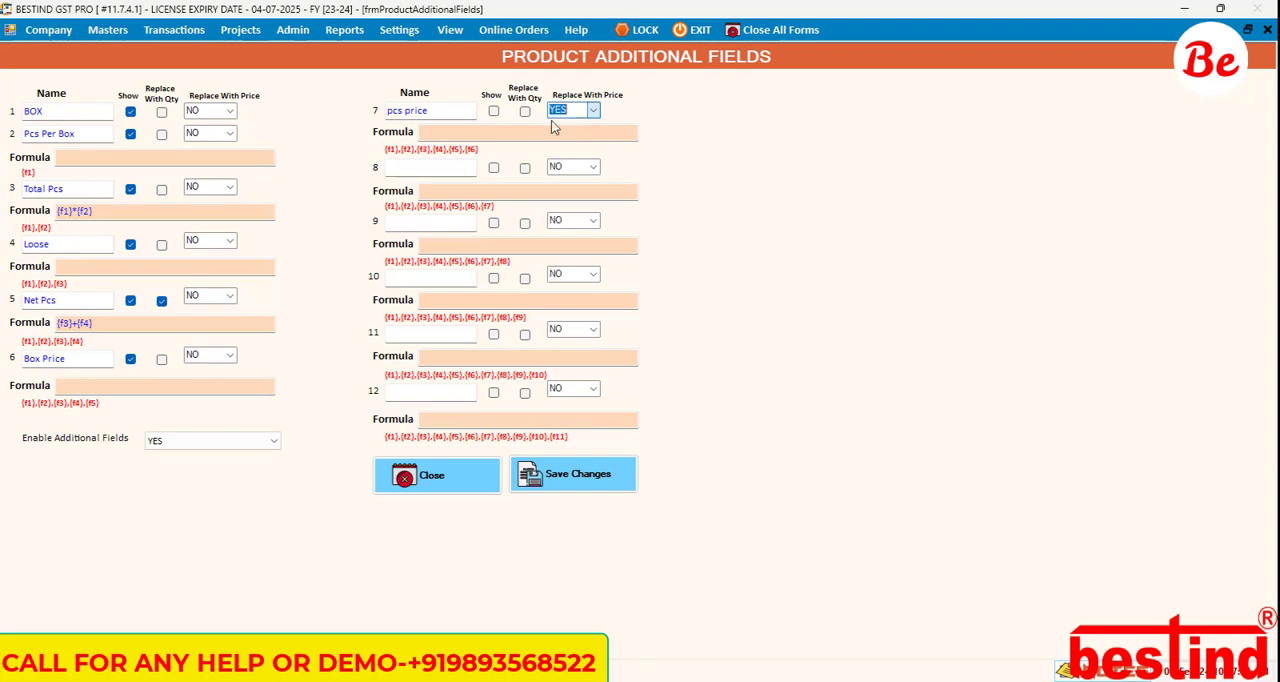
click(494, 111)
Step: Give the pcs price field the formula {f6}/{f2} so the box price is divided by the pieces per box
click(467, 131)
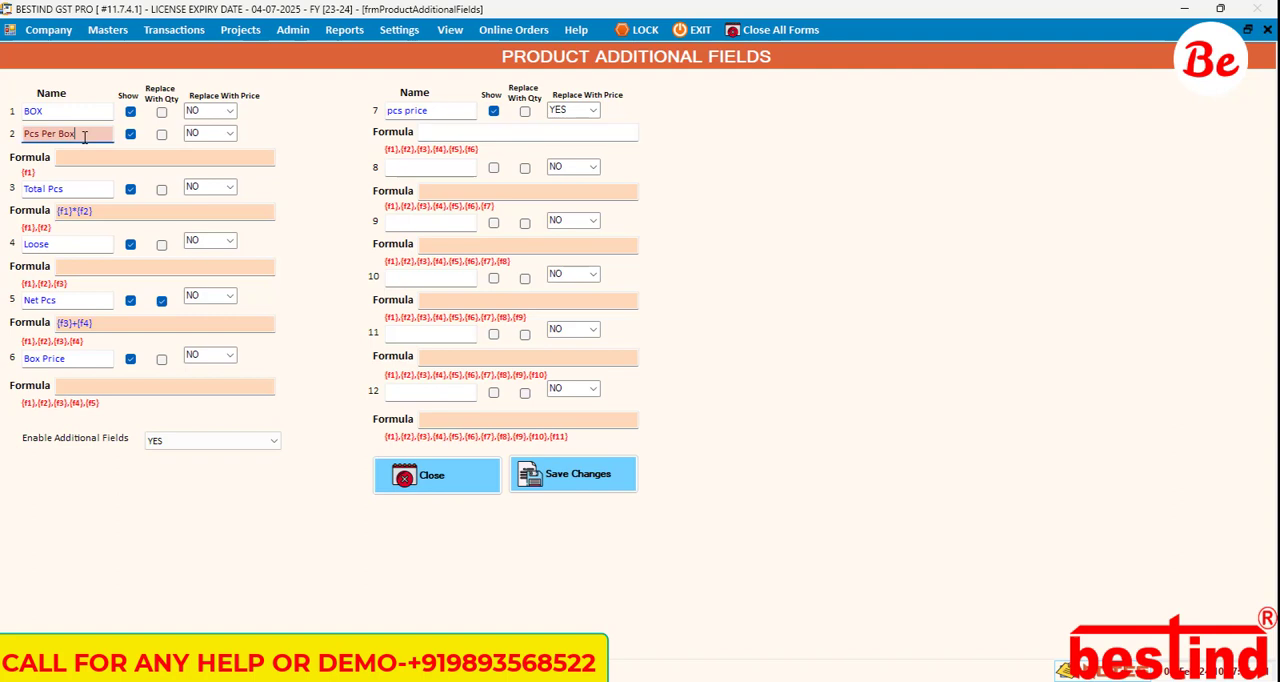
click(459, 131)
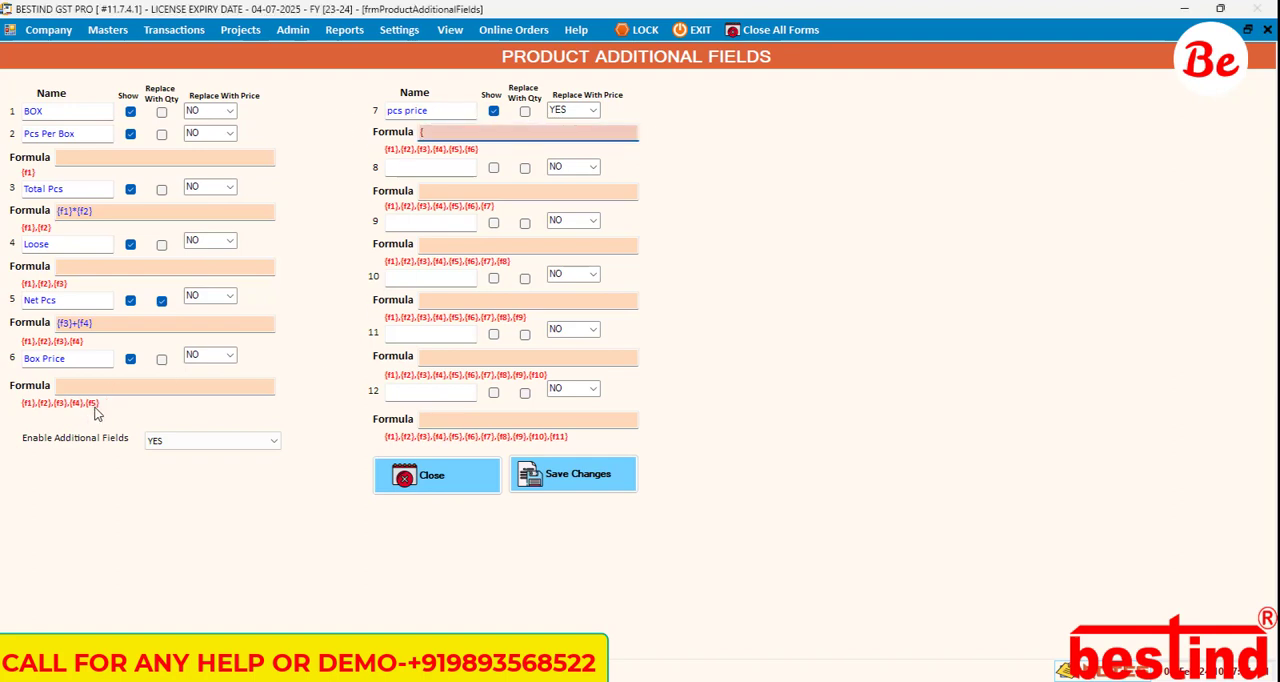
text(f6}/{f2)
Step: Save the product additional field changes and close the settings form
click(577, 480)
click(671, 399)
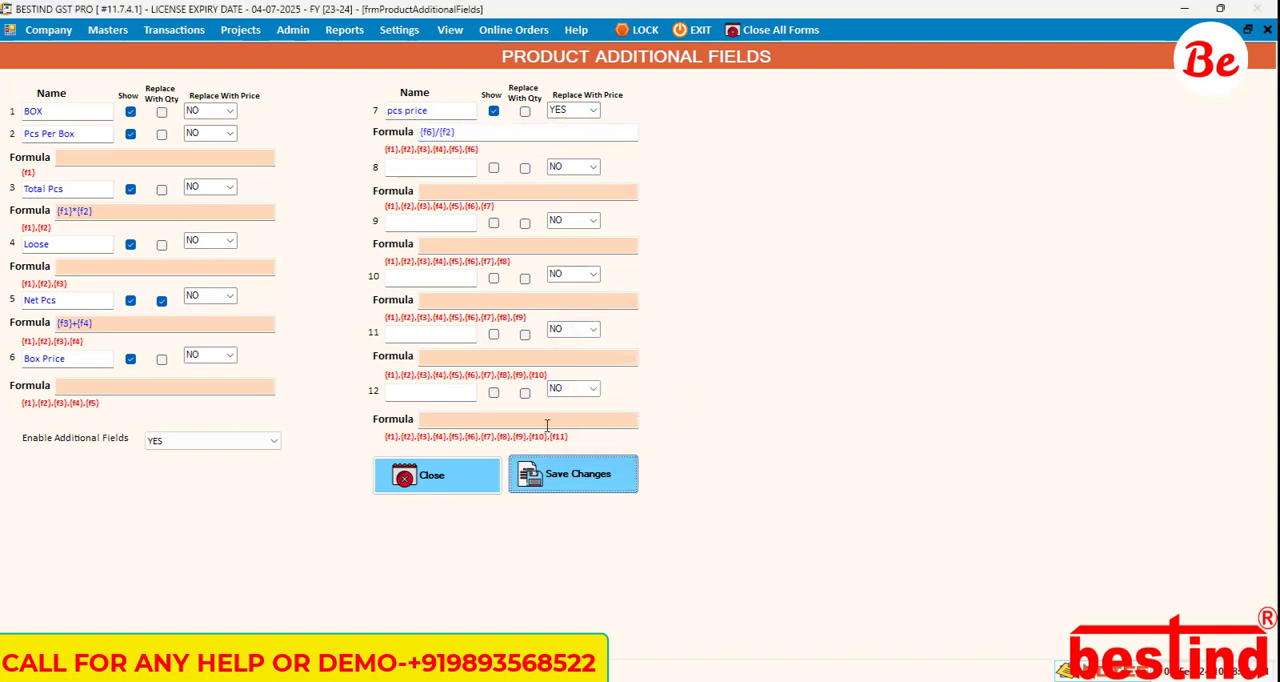
click(455, 478)
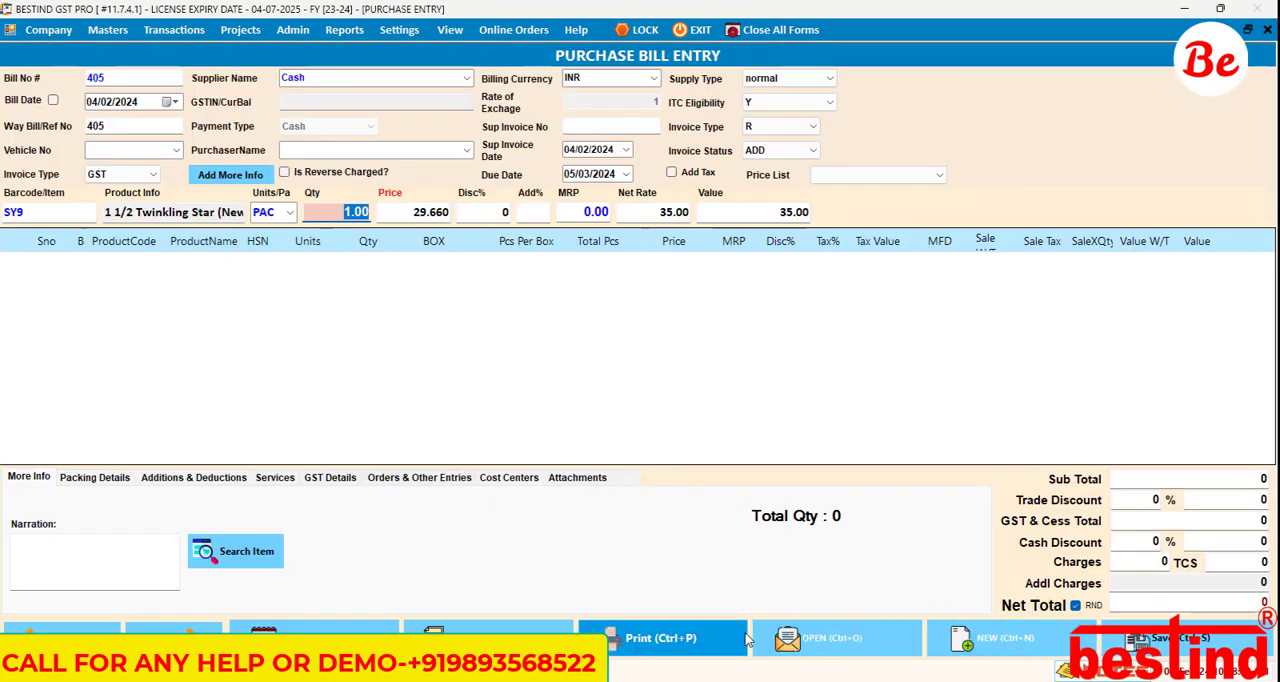
Step: Start a new purchase bill and enter item SY9 in PAC units to bring up its additional fields
click(1003, 655)
click(618, 399)
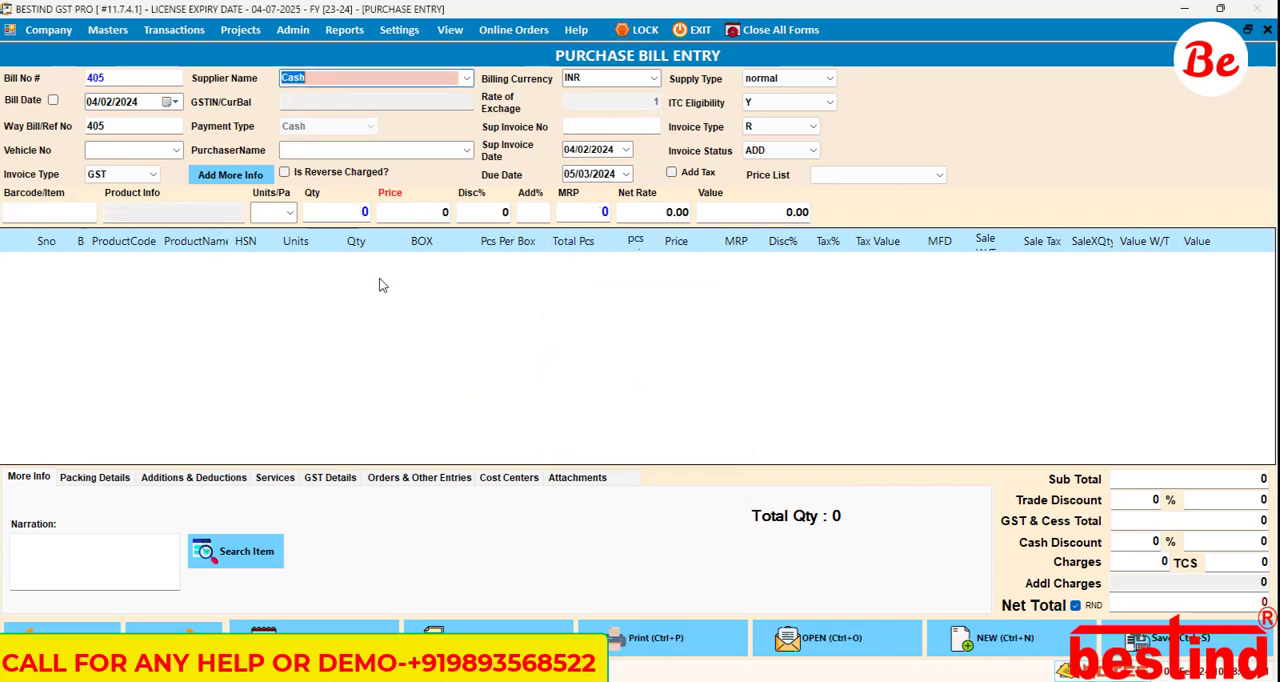
click(43, 211)
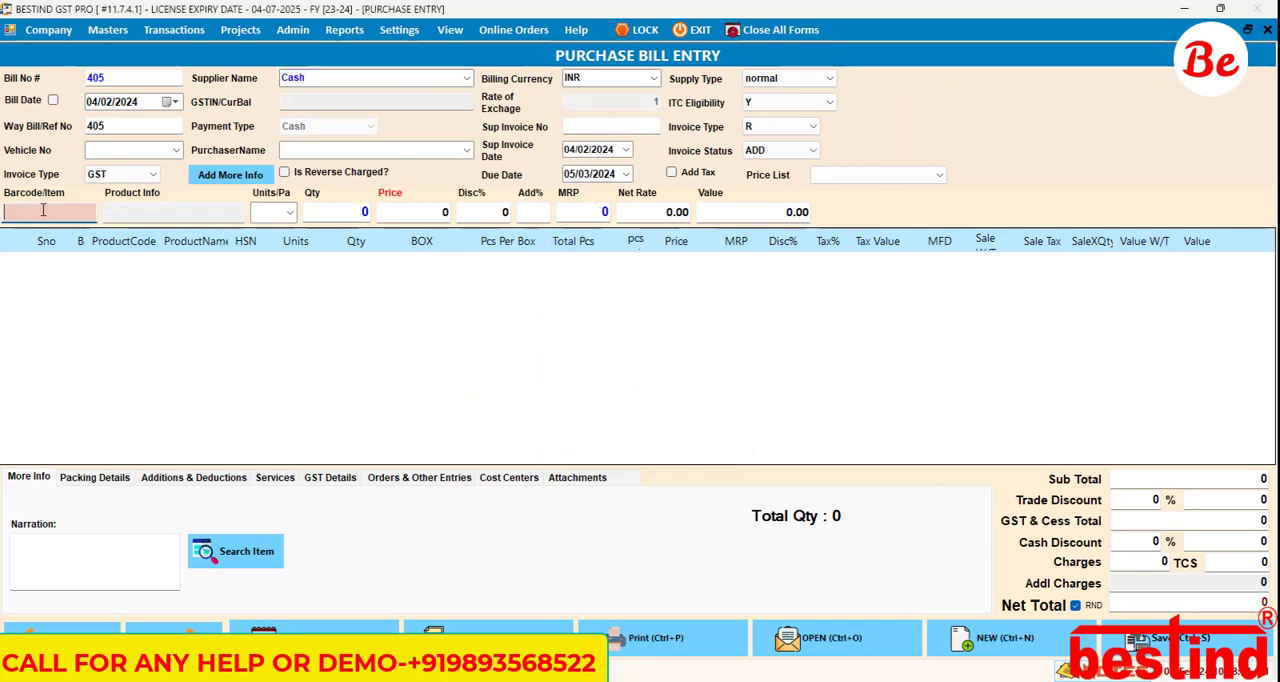
text(sy9)
key(Return)
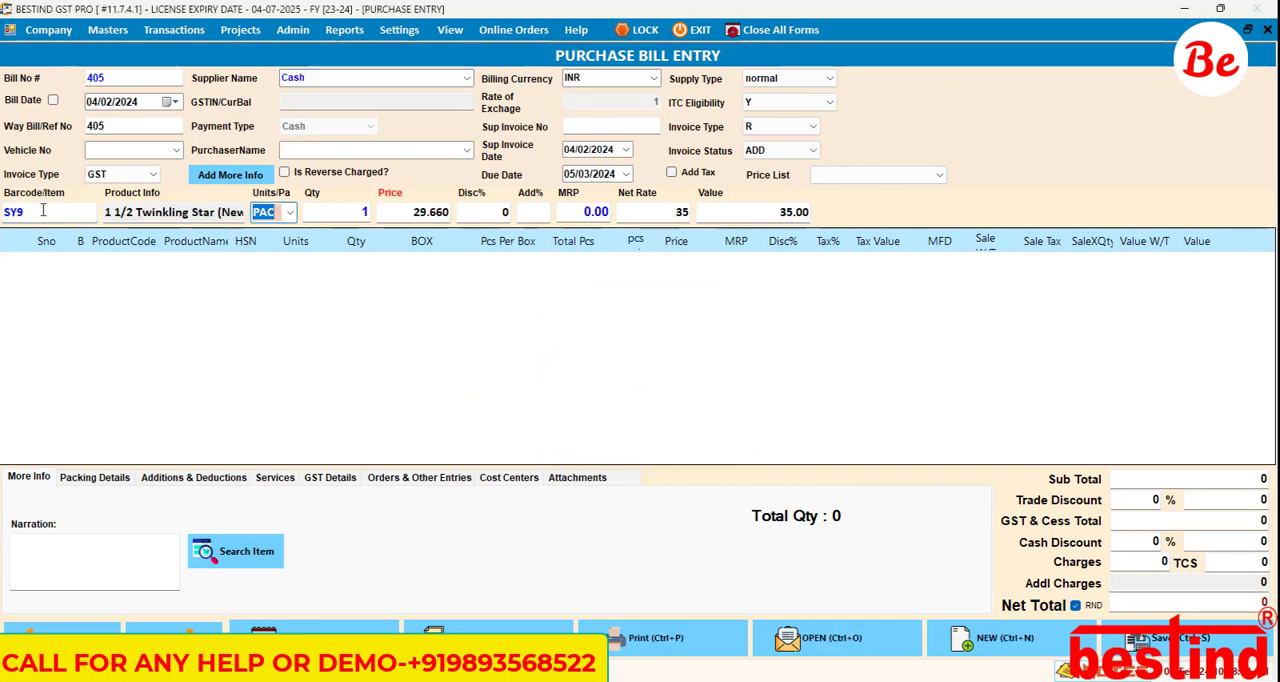
key(Return)
key(Return)
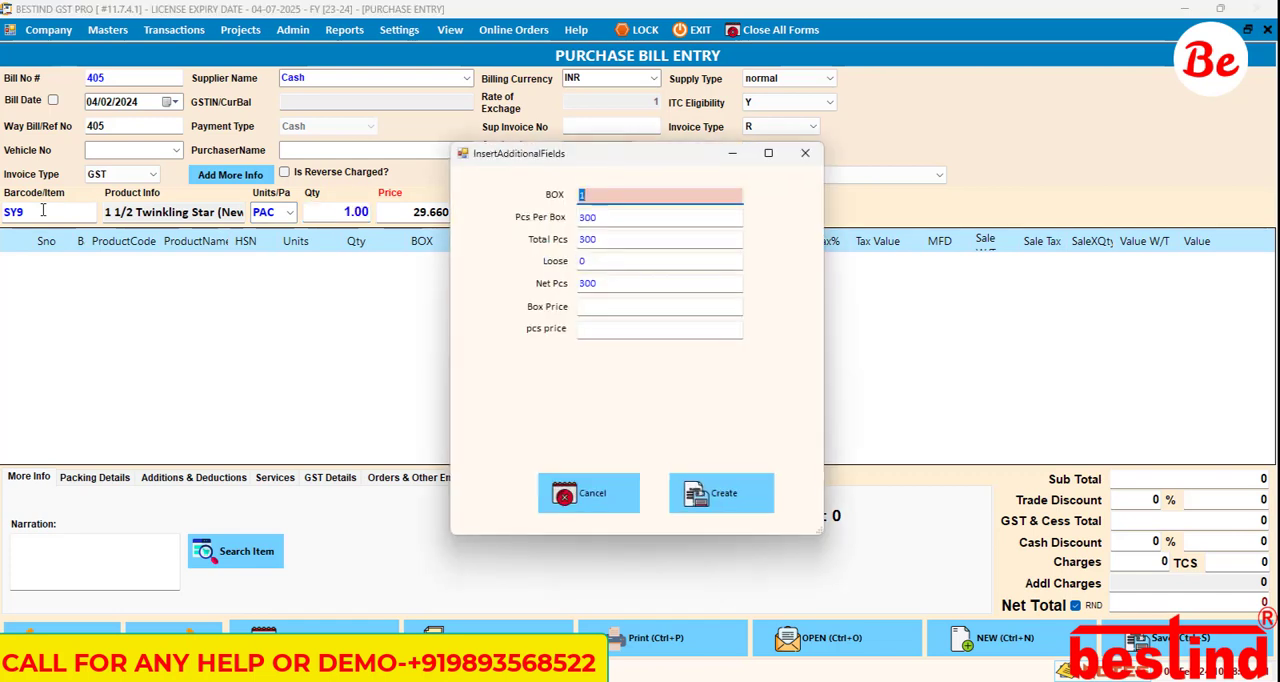
Step: Set BOX to 10 and keep Pcs Per Box and Loose as filled in, recalculating Total Pcs and Net Pcs
text(10)
key(Return)
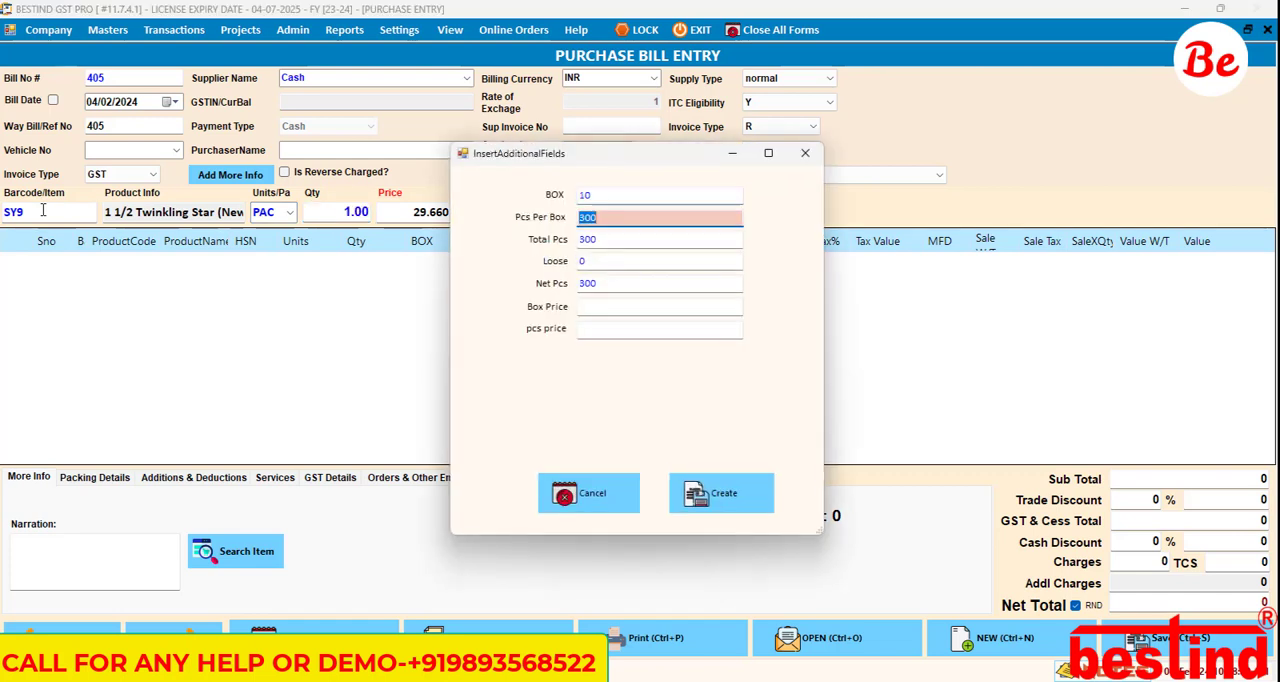
key(Return)
key(Return)
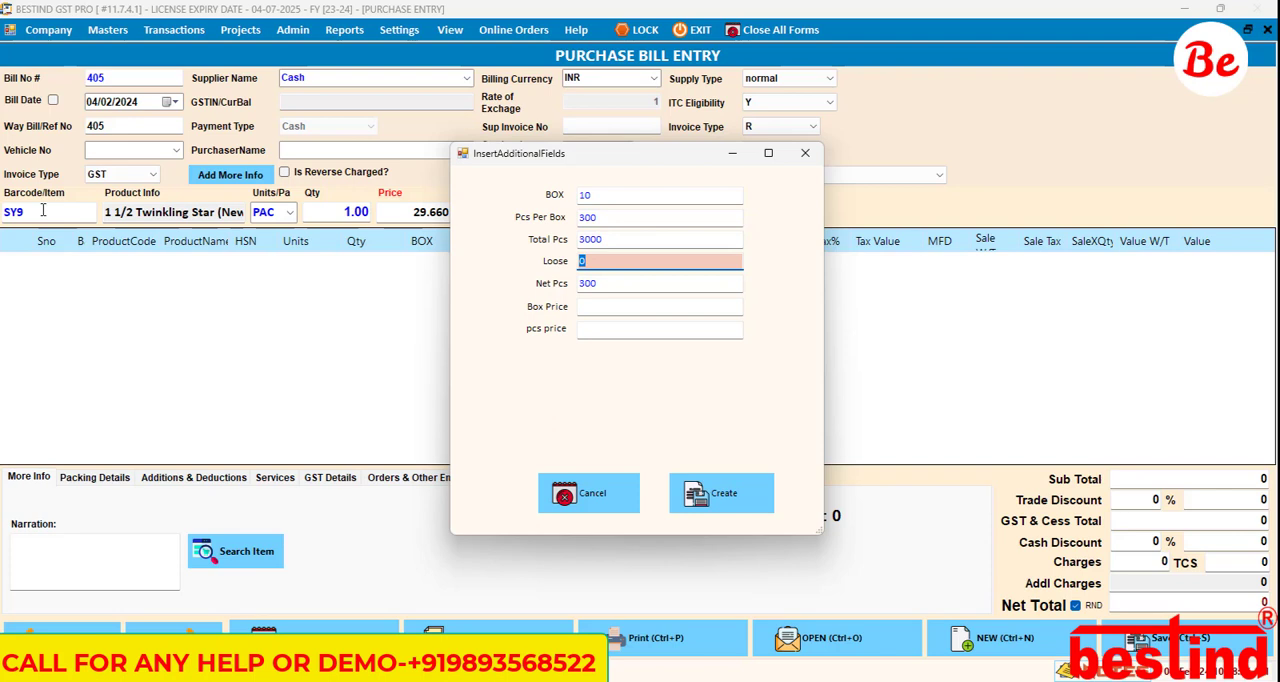
key(Return)
key(Return)
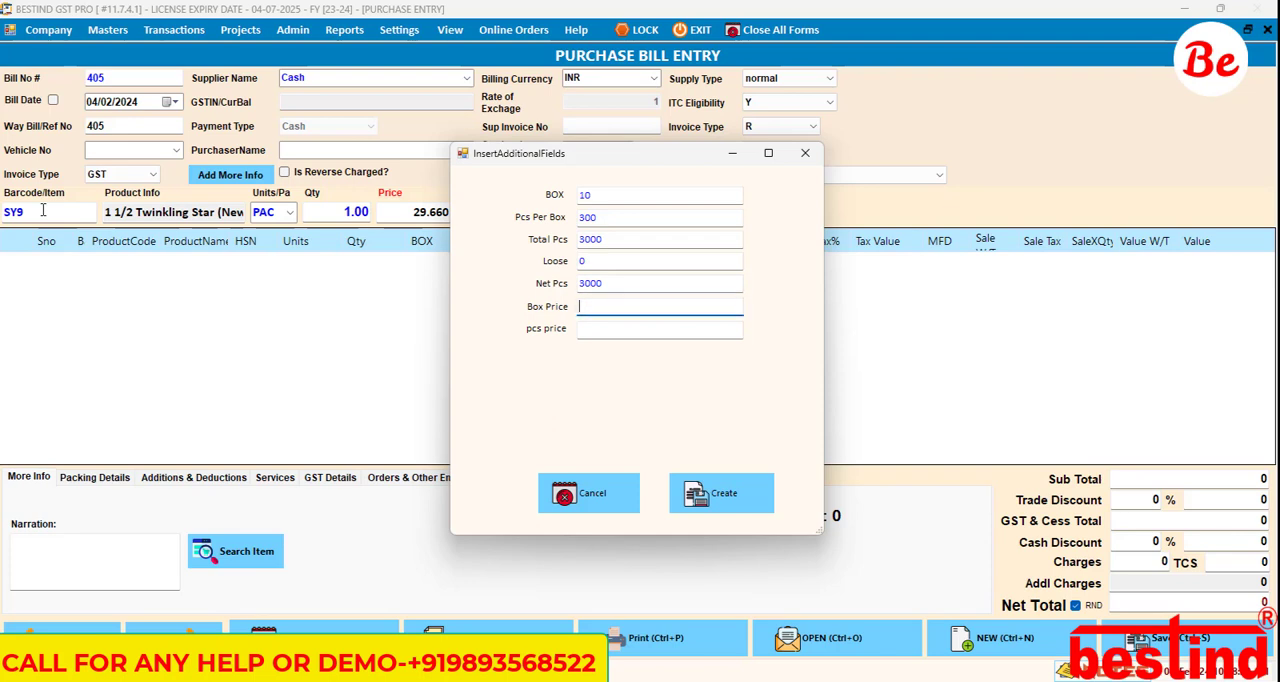
Step: Enter 9000 as the Box Price and let the formula calculate the pcs price
text(9000)
key(Return)
text(30)
Step: Change the Box Price to 9500 and recalculate the pcs price
double_click(619, 308)
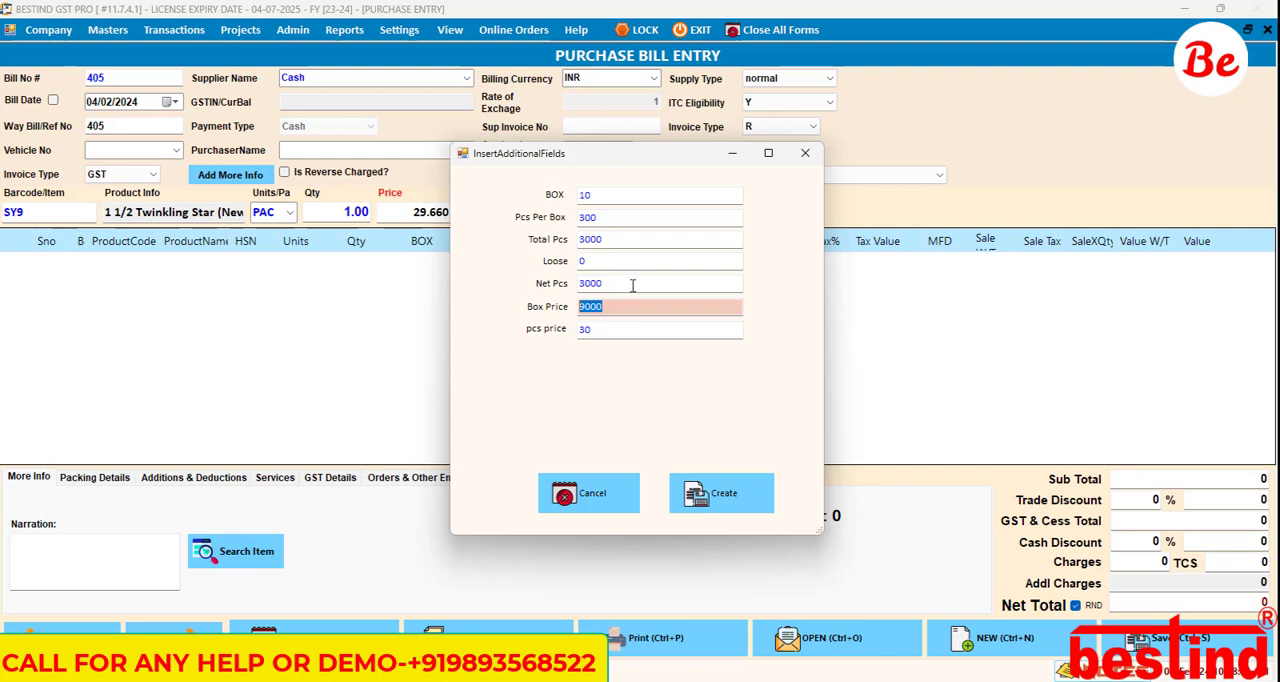
text(9500)
key(Tab)
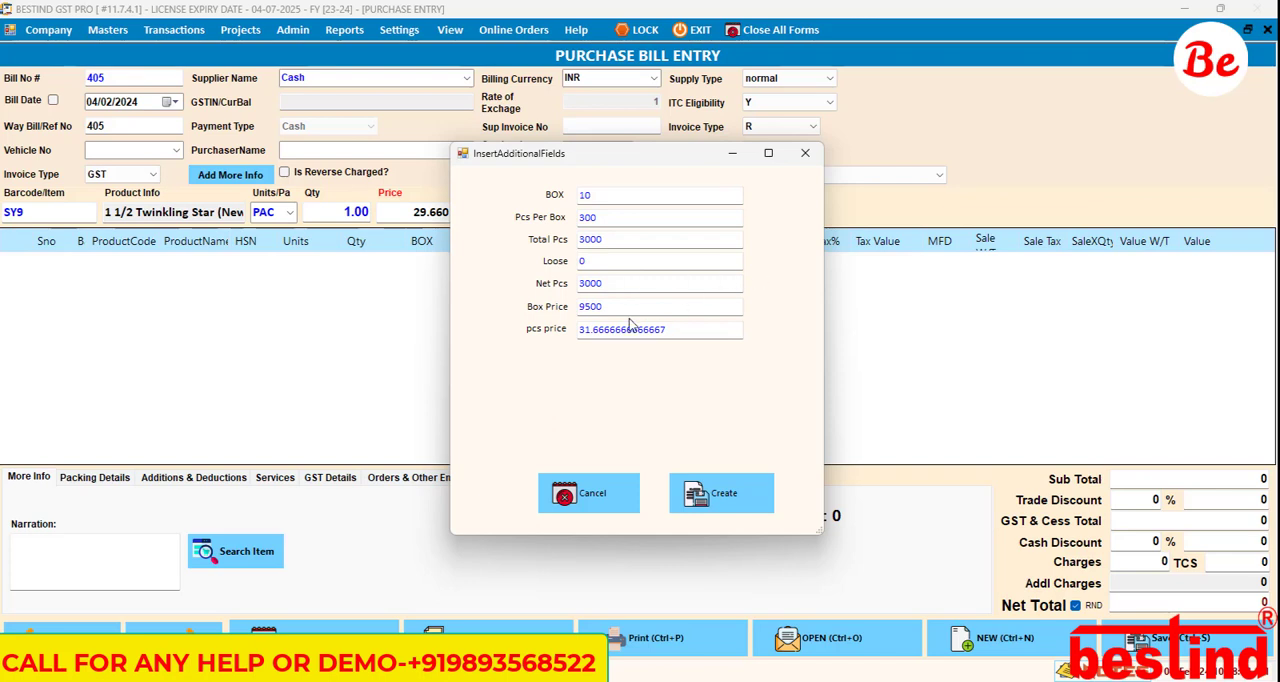
Step: Set the Box Price to 9775, recalculate the pcs price, and apply the additional fields to the item's quantity and price
click(633, 310)
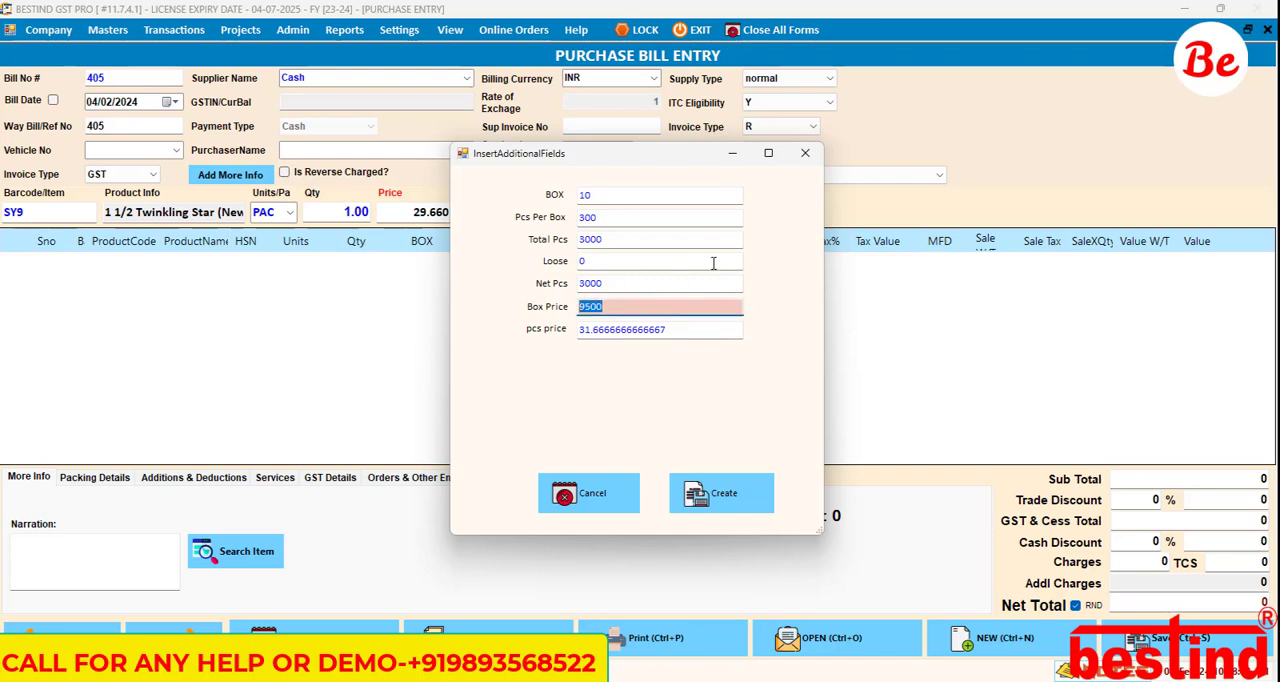
text(9775)
key(Tab)
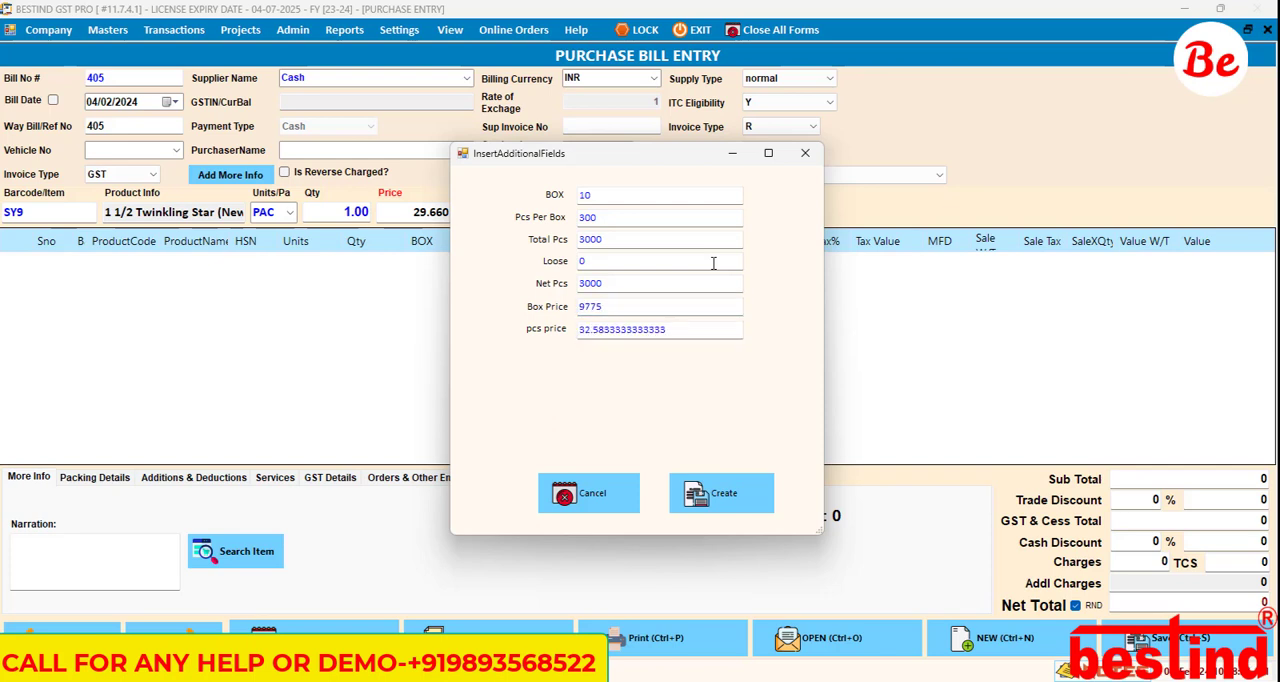
click(716, 493)
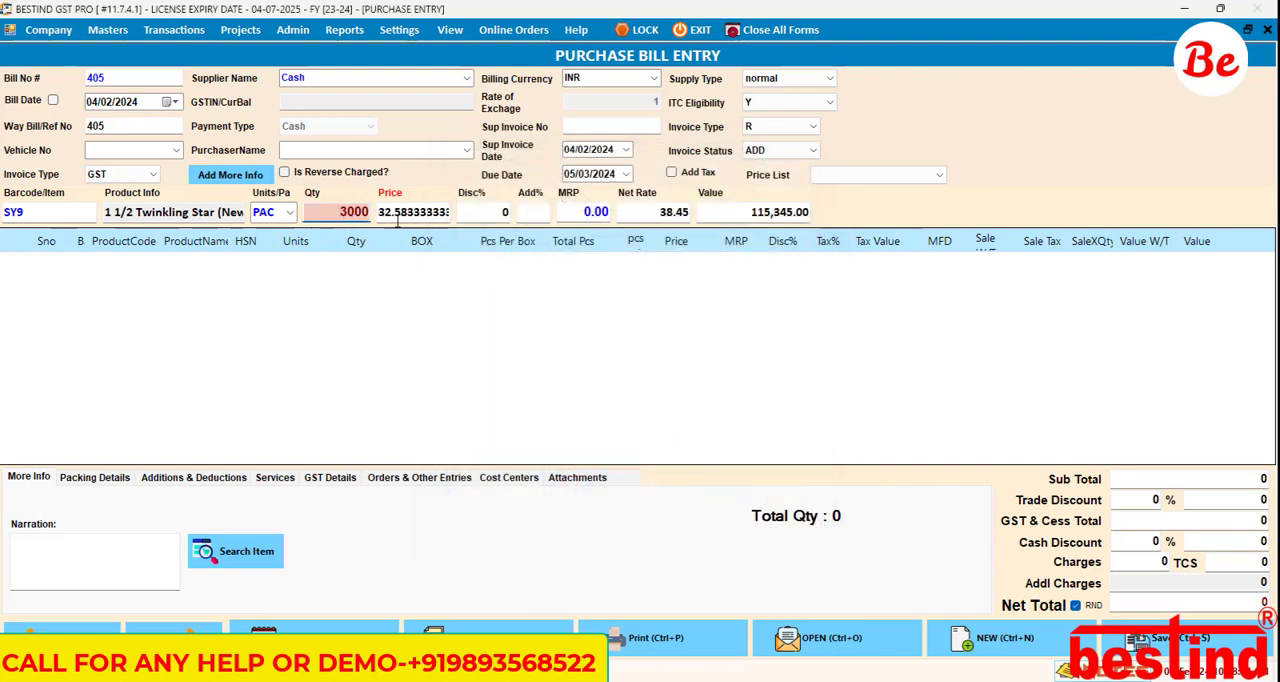
click(408, 214)
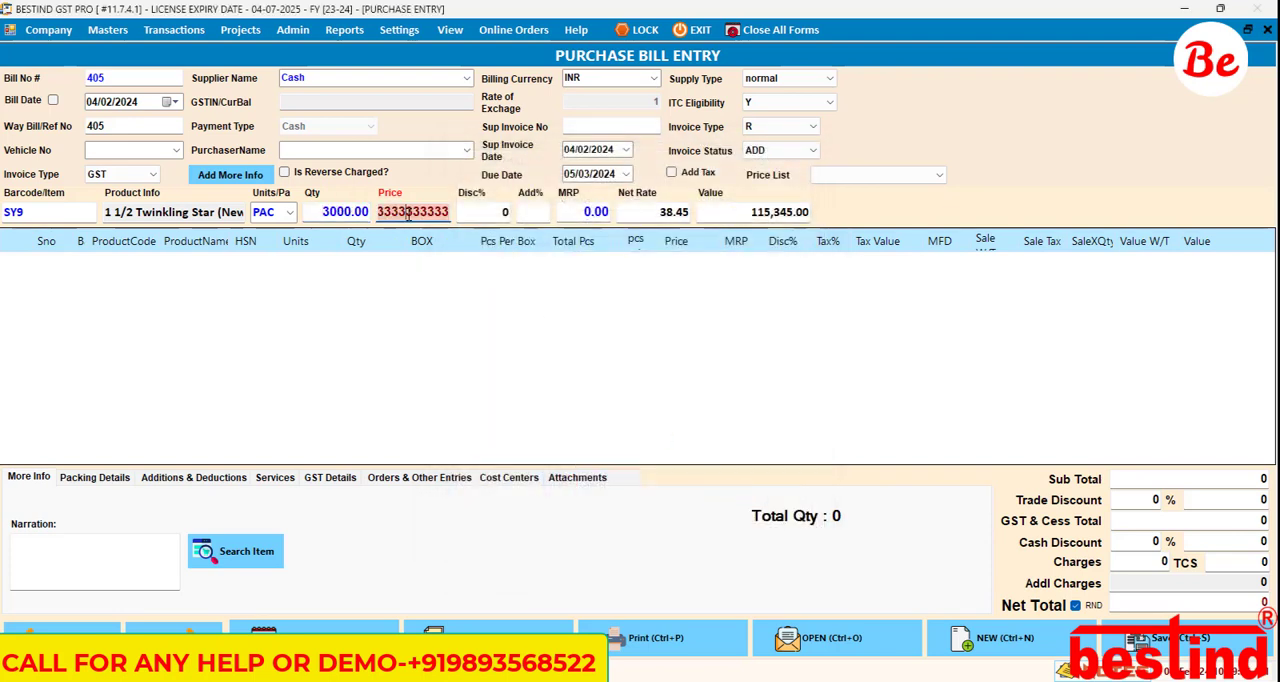
key(Return)
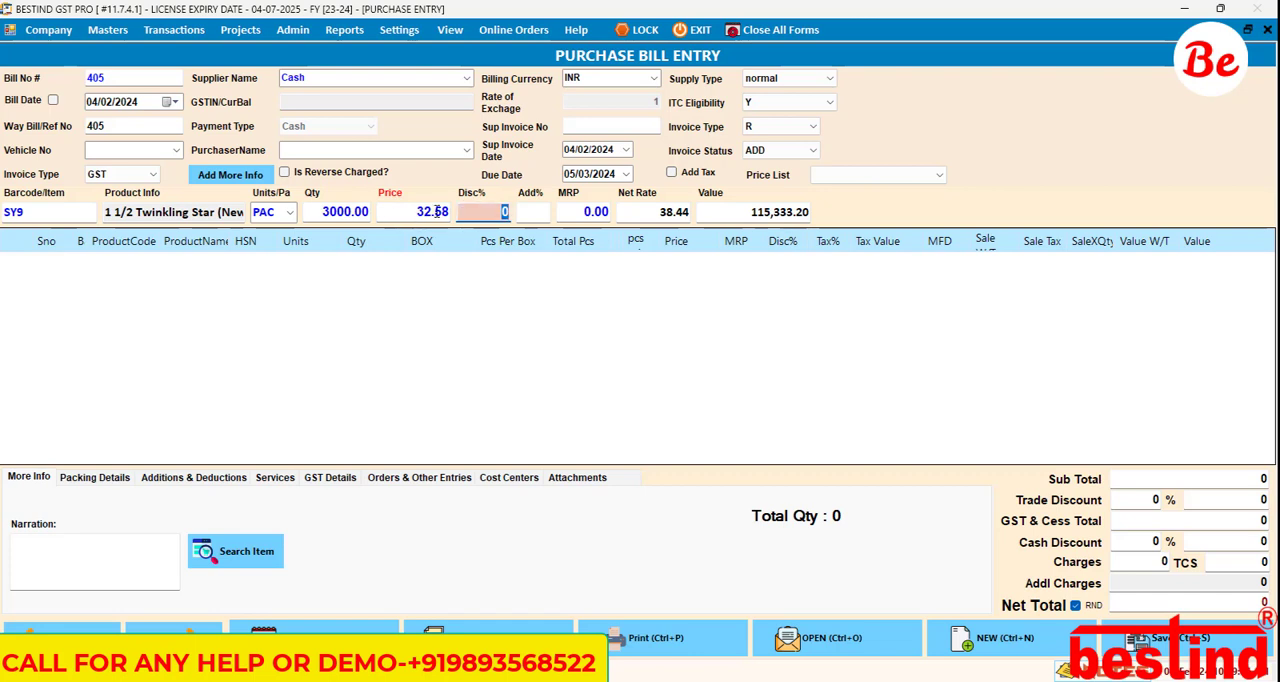
Step: Check the Decimal Places setting in the company details, dismissing the second discount entry, and close the form without altering it
click(54, 31)
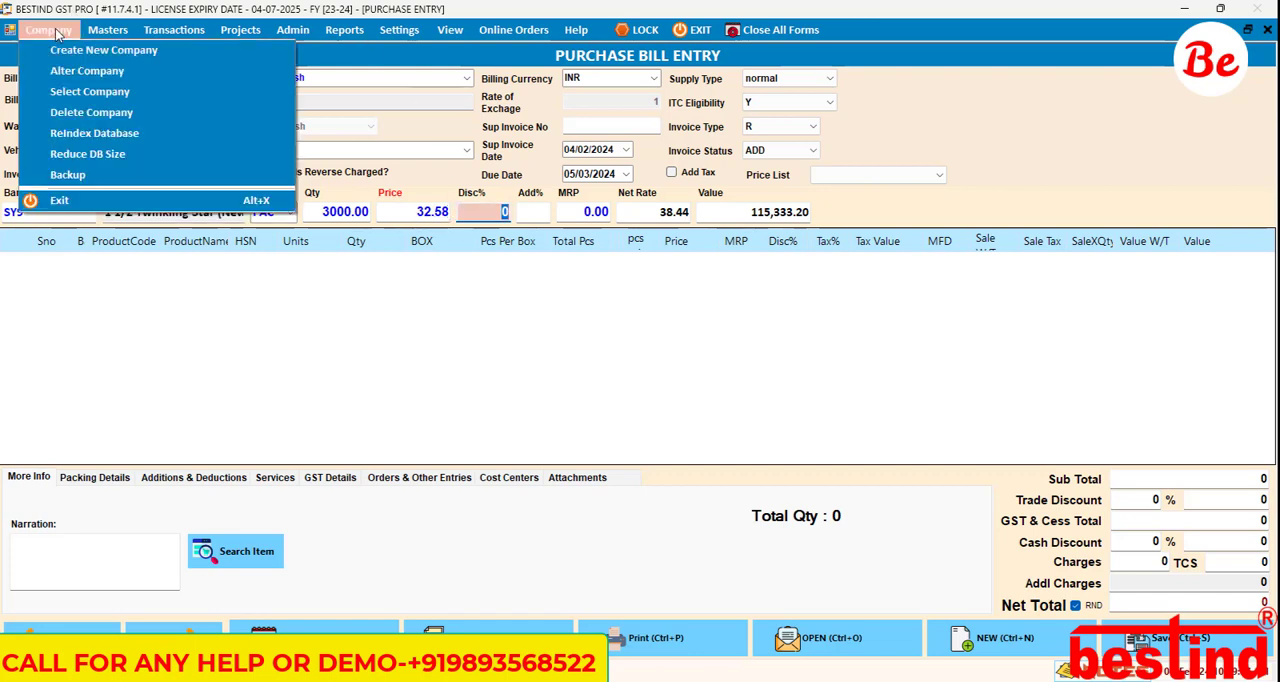
click(76, 67)
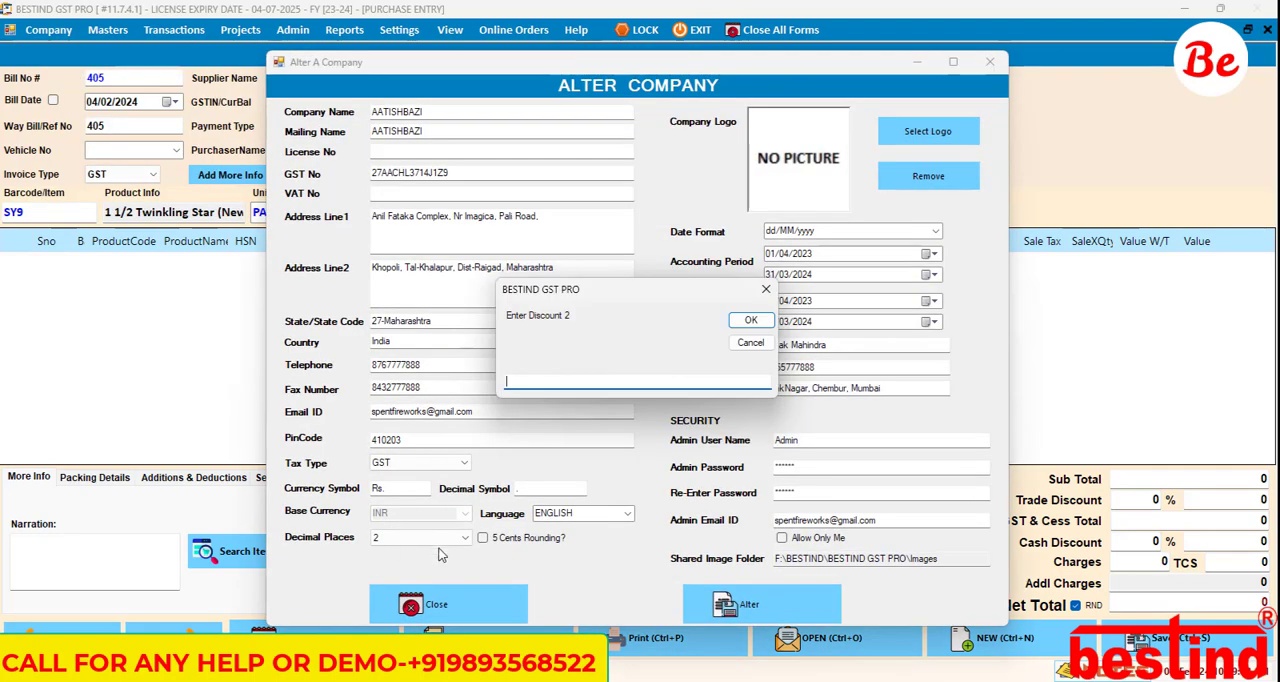
click(757, 344)
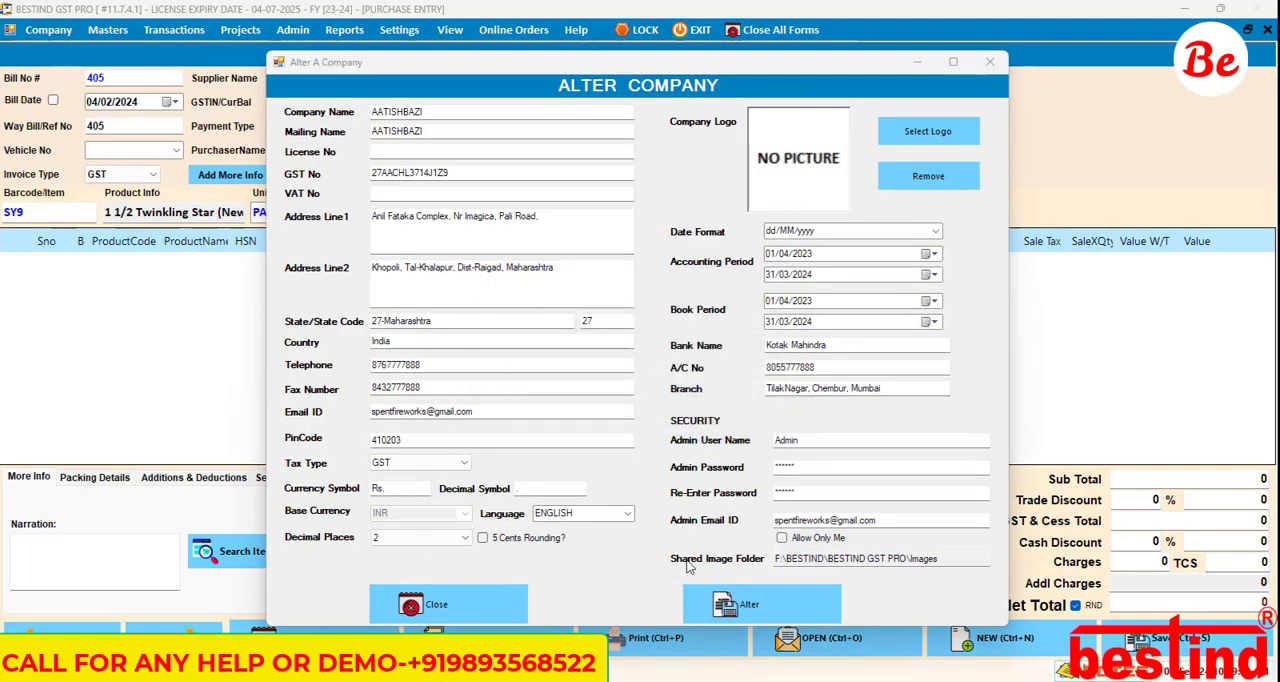
click(489, 592)
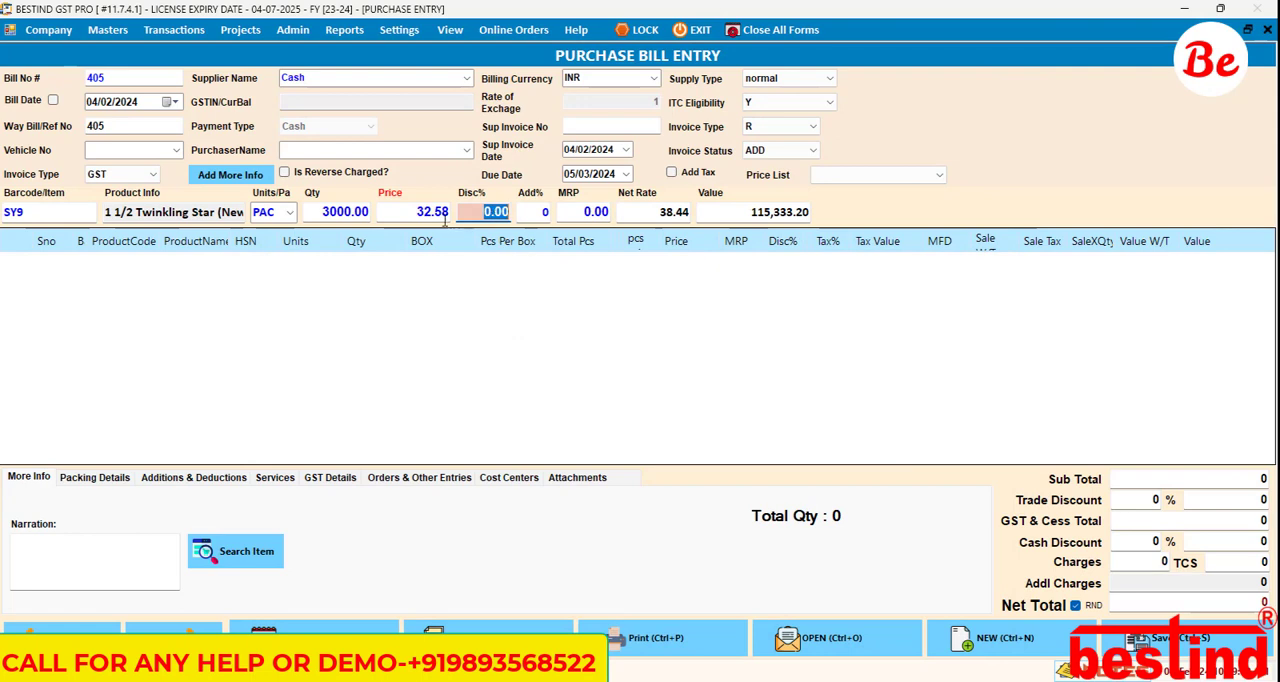
Step: Skip the discounts, accept the net rate and value, and add the SY9 item line to the purchase bill
click(476, 216)
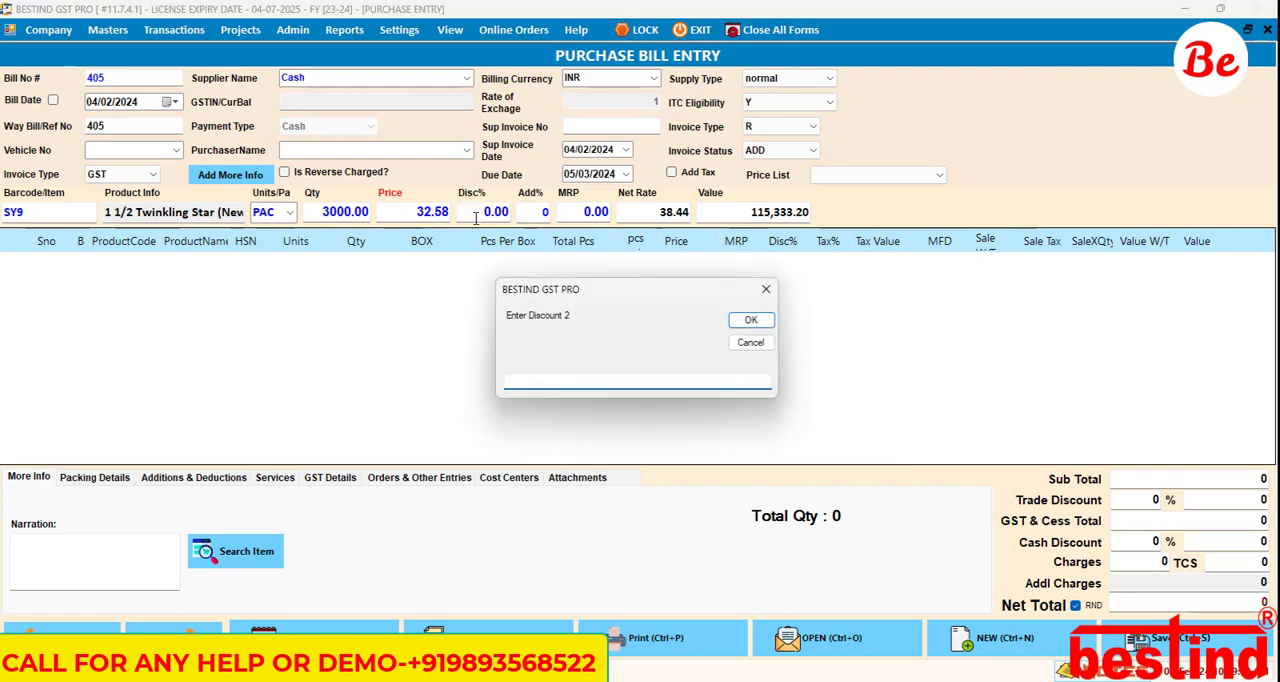
key(Return)
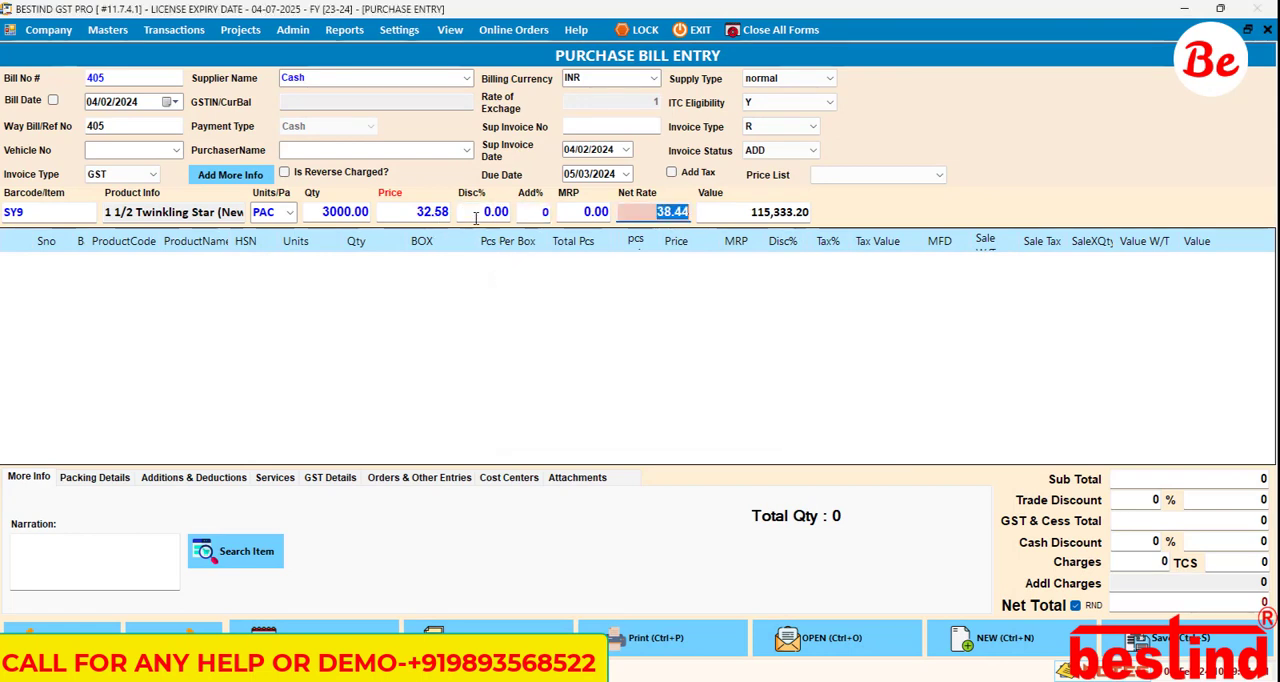
key(Return)
key(Return)
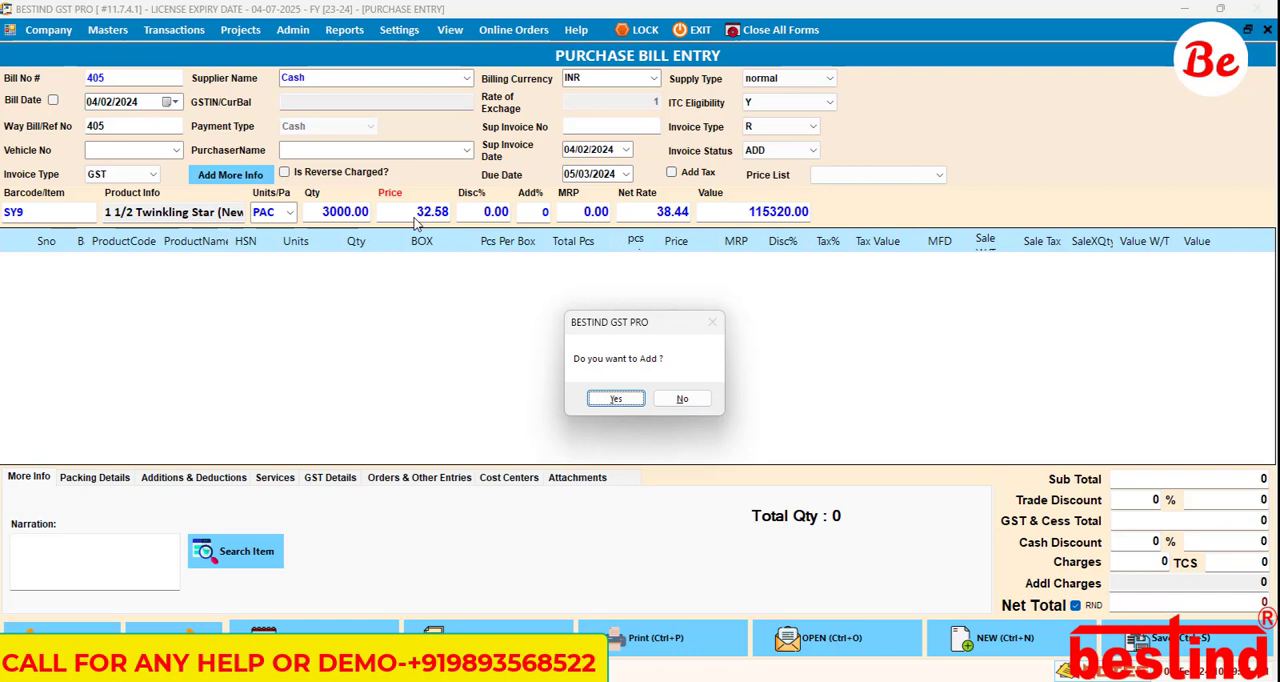
key(Return)
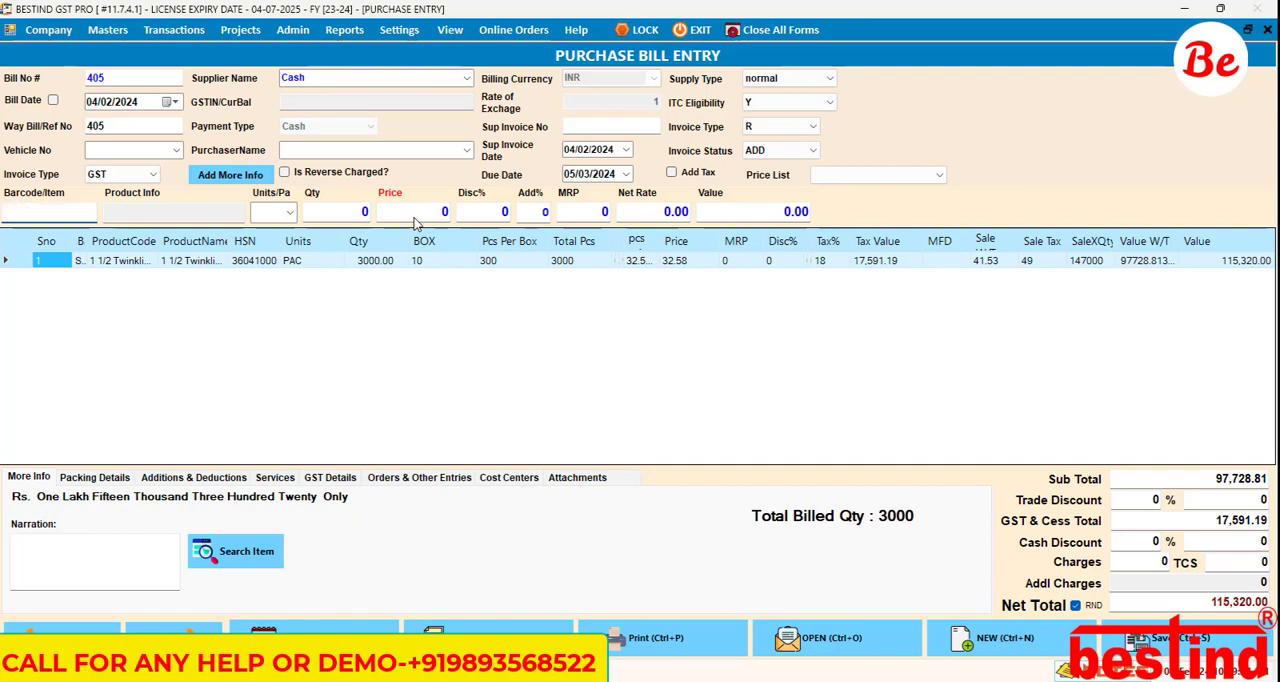
Step: View the Sales Order Item Additional Fields settings, including the enable and fetch product fields options, and close them
click(345, 30)
mouse_move(399, 30)
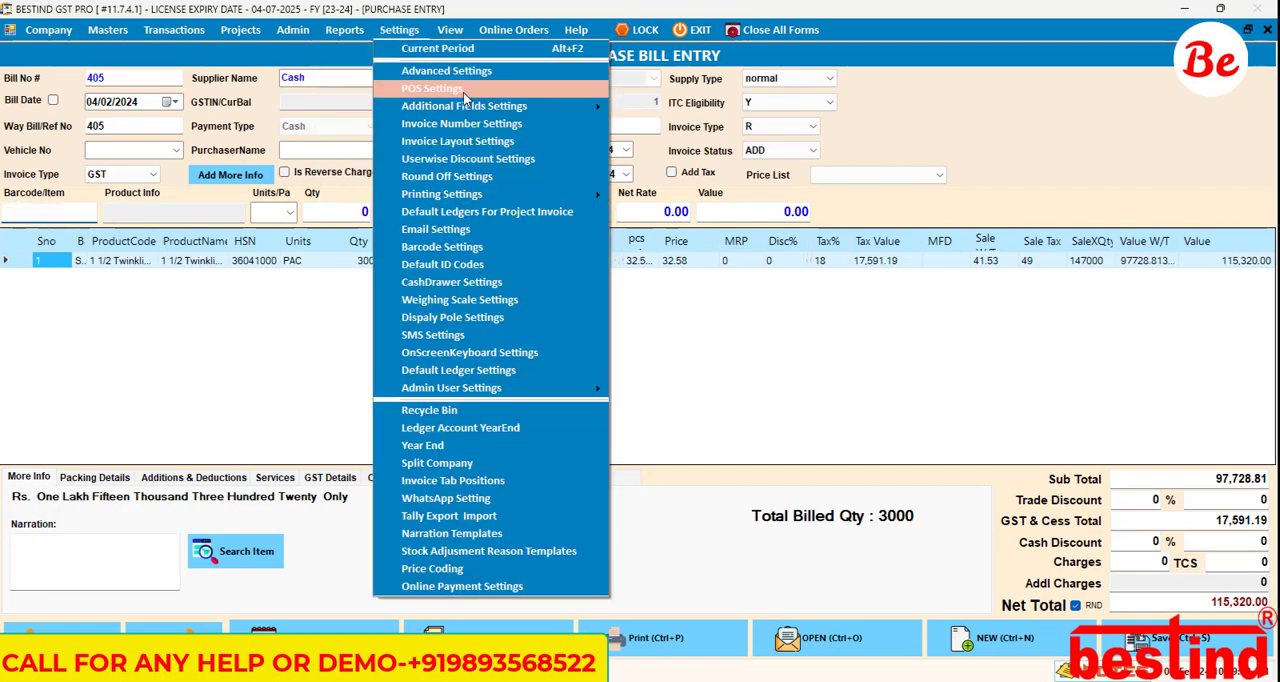
mouse_move(467, 110)
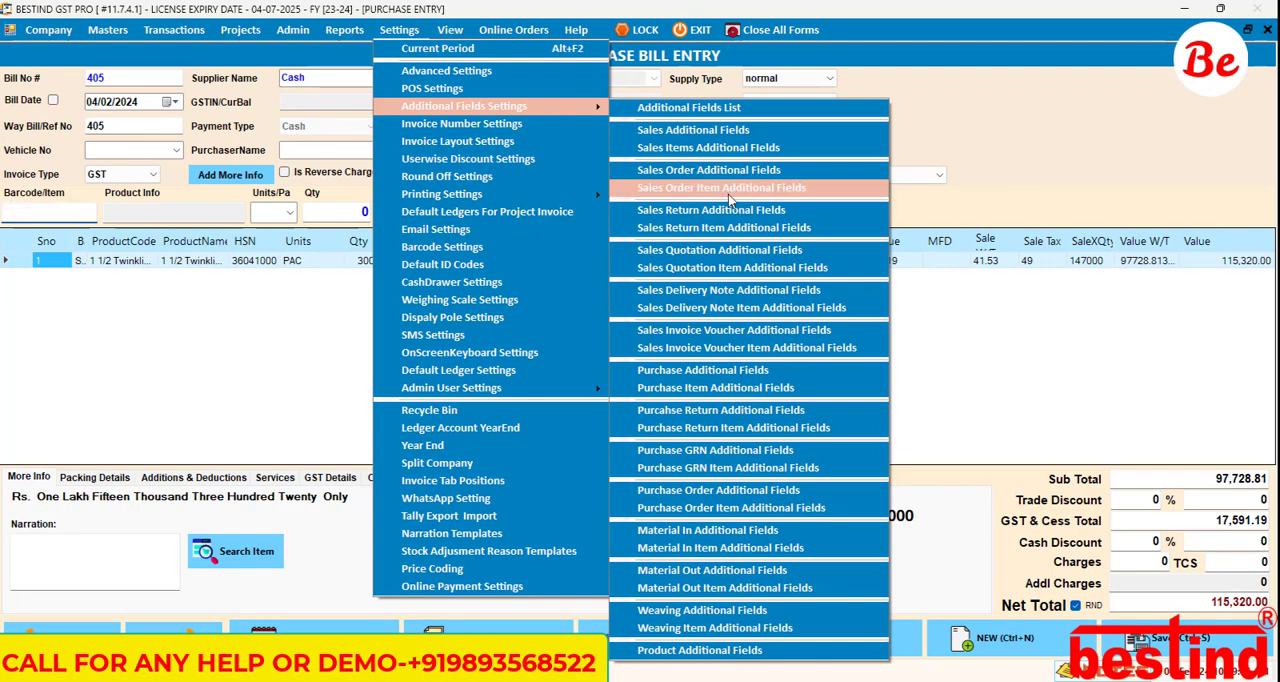
click(728, 194)
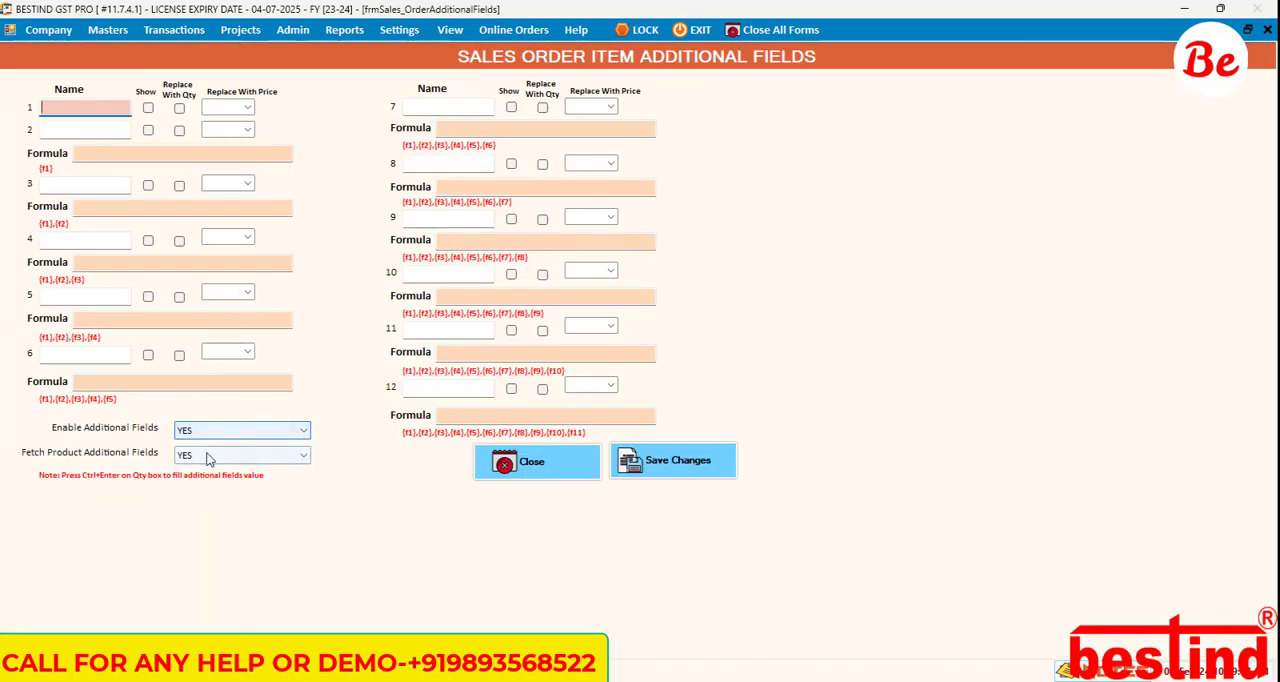
click(540, 461)
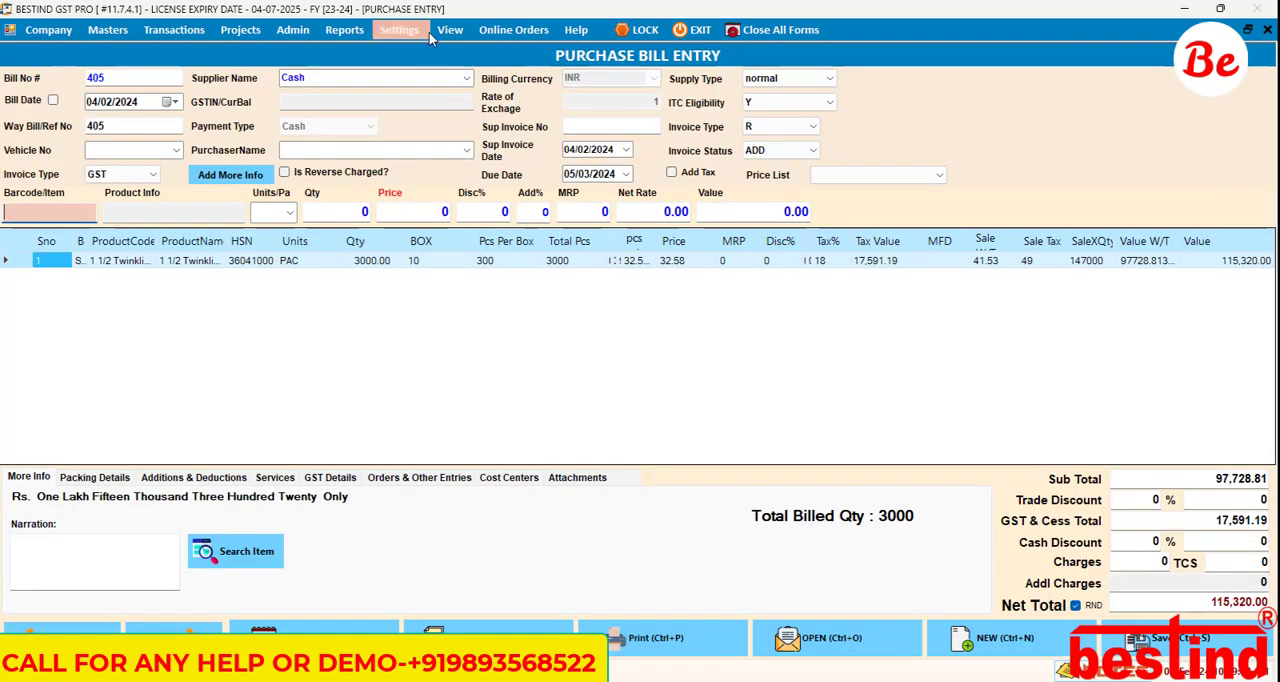
Step: Review which transaction types offer additional fields settings, leaving the list without opening any
click(405, 30)
mouse_move(540, 107)
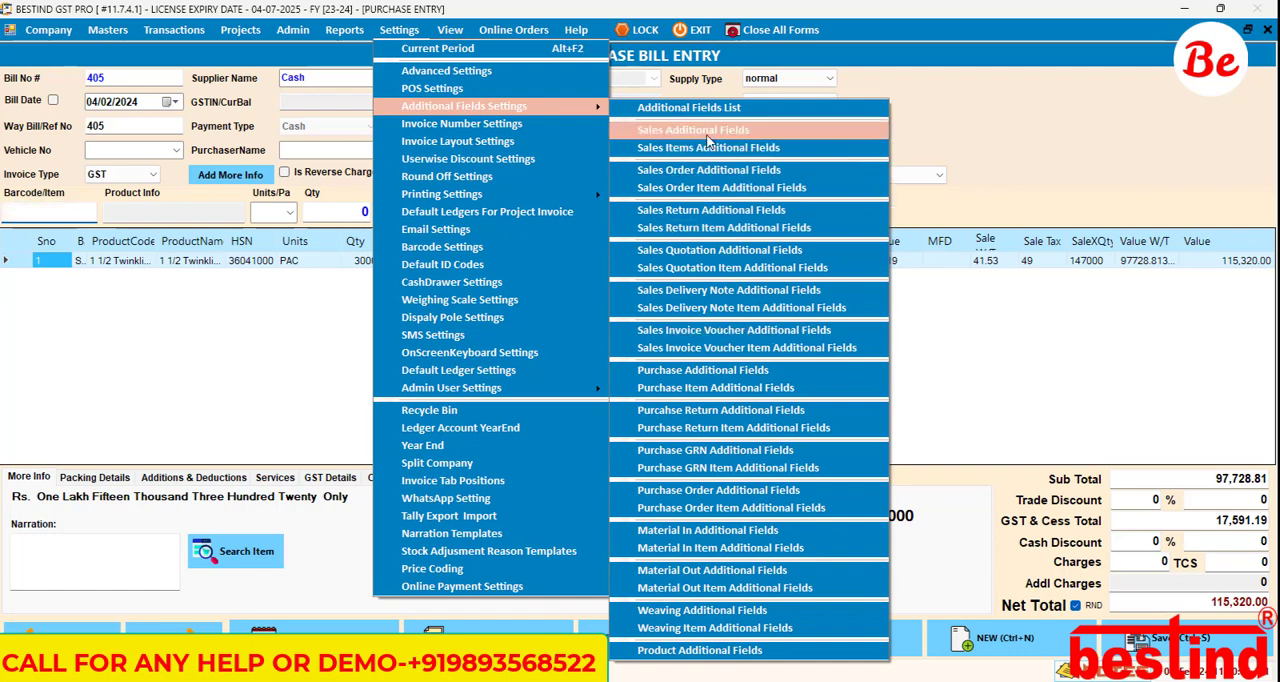
click(967, 147)
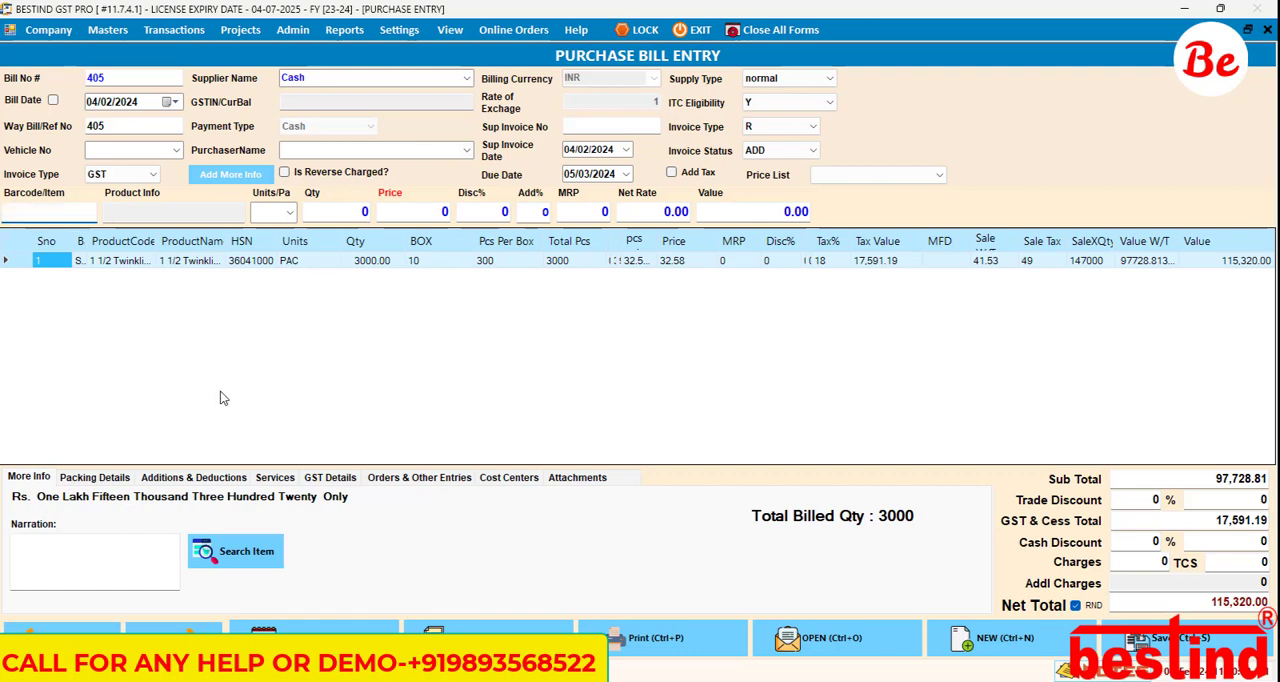
Step: Look through the bill's GST, orders and other entries, services, additions and deductions, and packing details
click(333, 478)
click(421, 479)
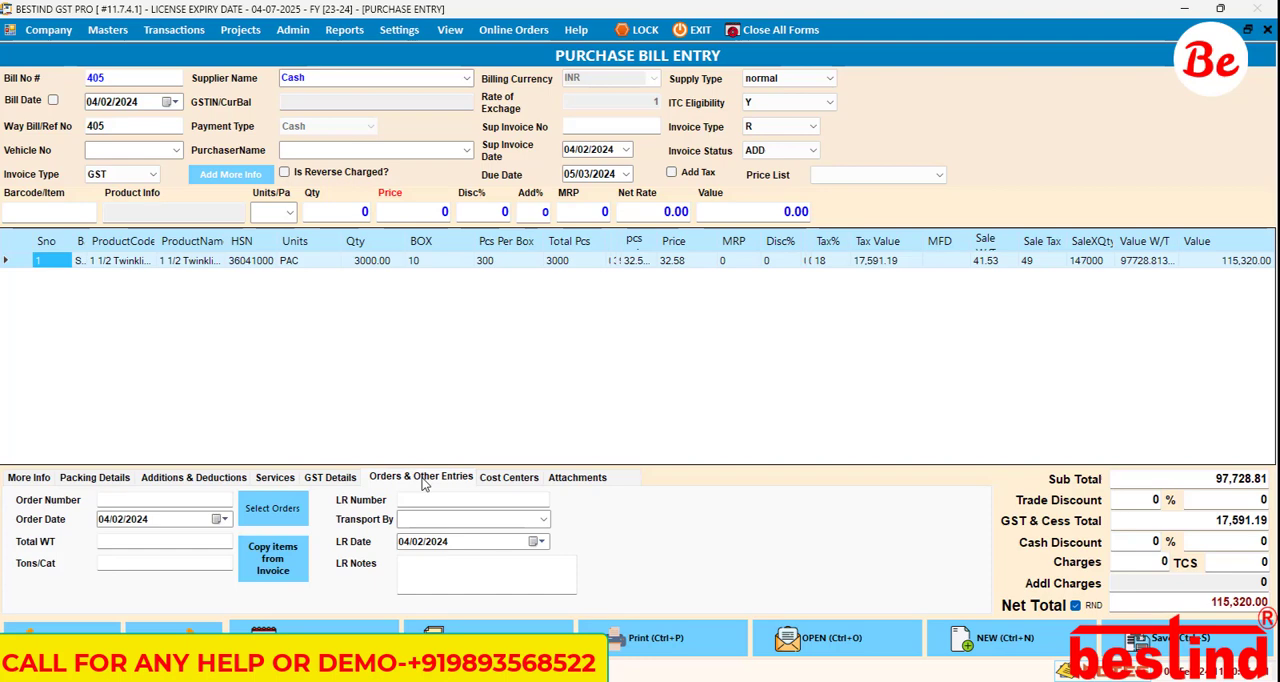
click(277, 479)
click(230, 484)
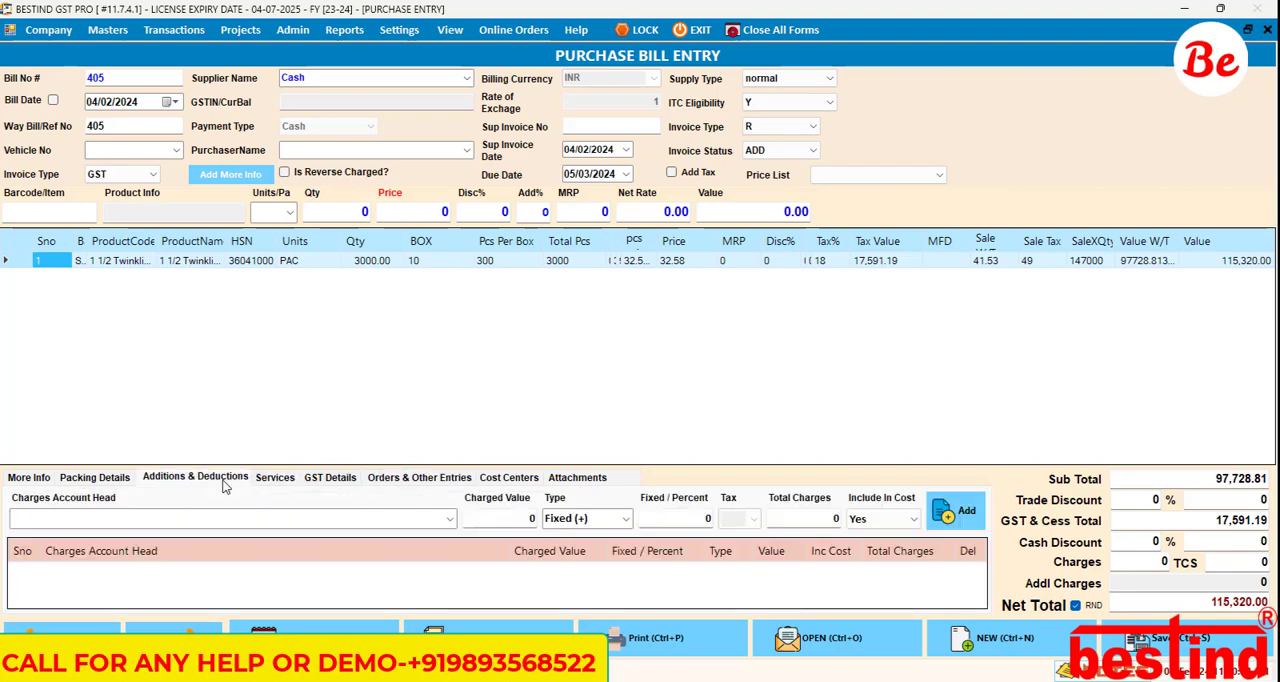
click(128, 482)
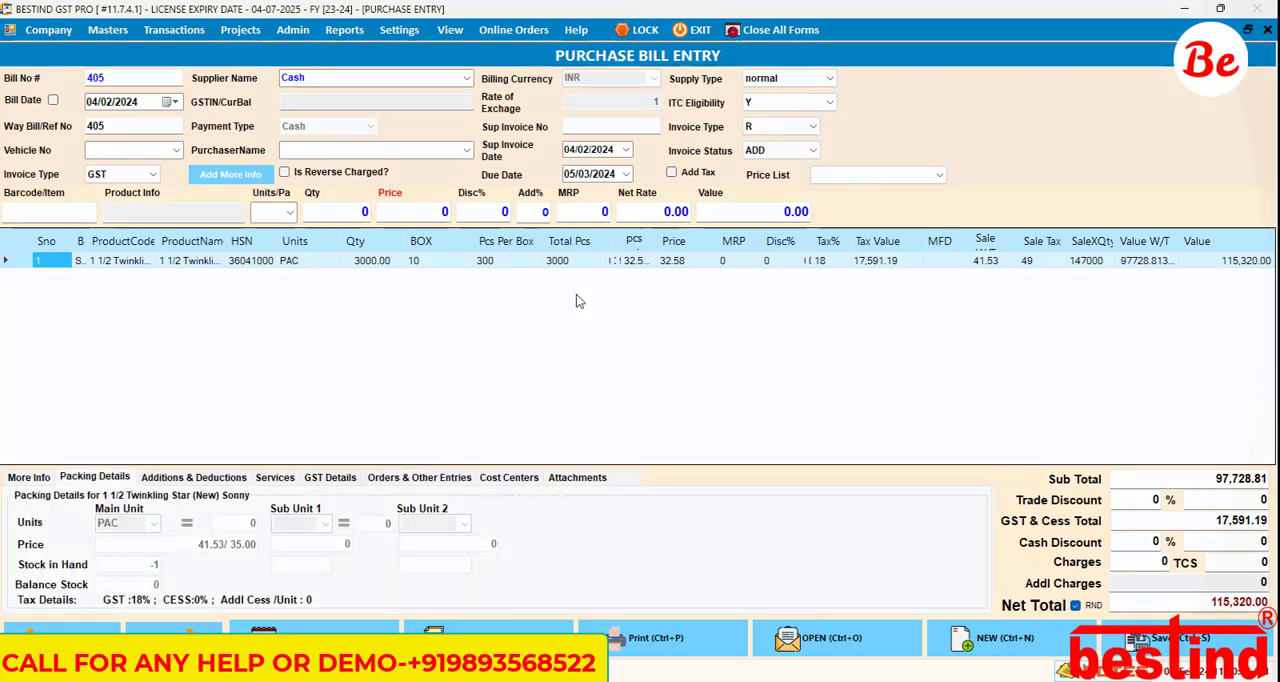